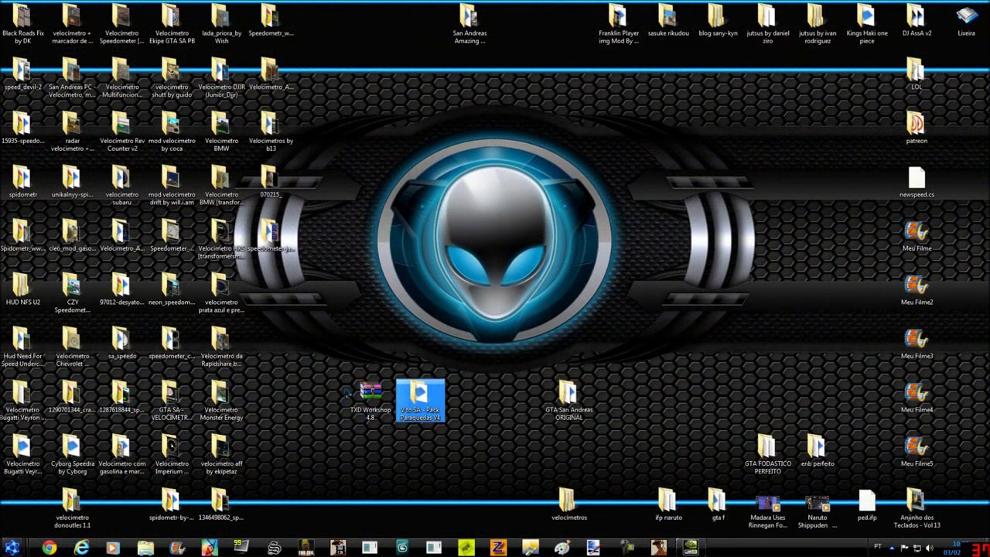
# - Open the V to SA - Pack Paraquedas V4 folder and read the instructions and authors list in leiame (ou morra)
pyautogui.moveTo(419, 398); pyautogui.dragTo(437, 422)
pyautogui.doubleClick(419, 415)
pyautogui.click(407, 210)
pyautogui.doubleClick(407, 208)
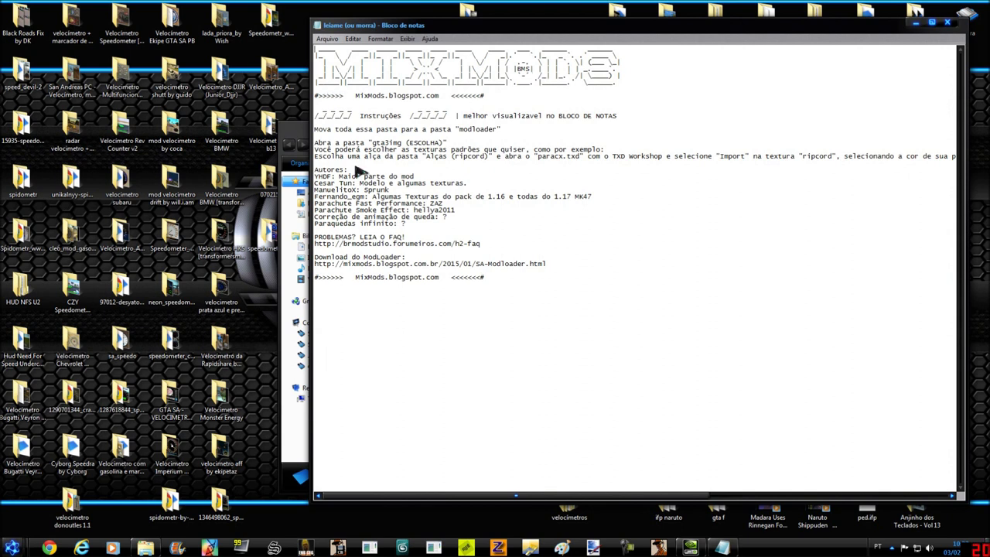
pyautogui.moveTo(314, 168); pyautogui.dragTo(409, 242)
pyautogui.click(946, 22)
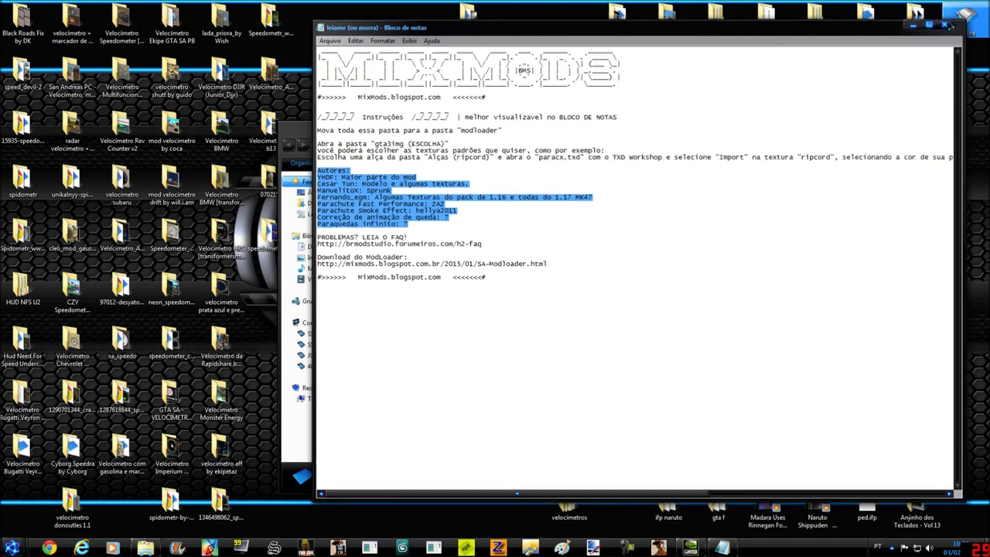
# - Extract TXD Workshop 4.8.rar to the desktop and place the extracted folder directly below the archive
pyautogui.click(439, 193)
pyautogui.moveTo(403, 135); pyautogui.dragTo(578, 133)
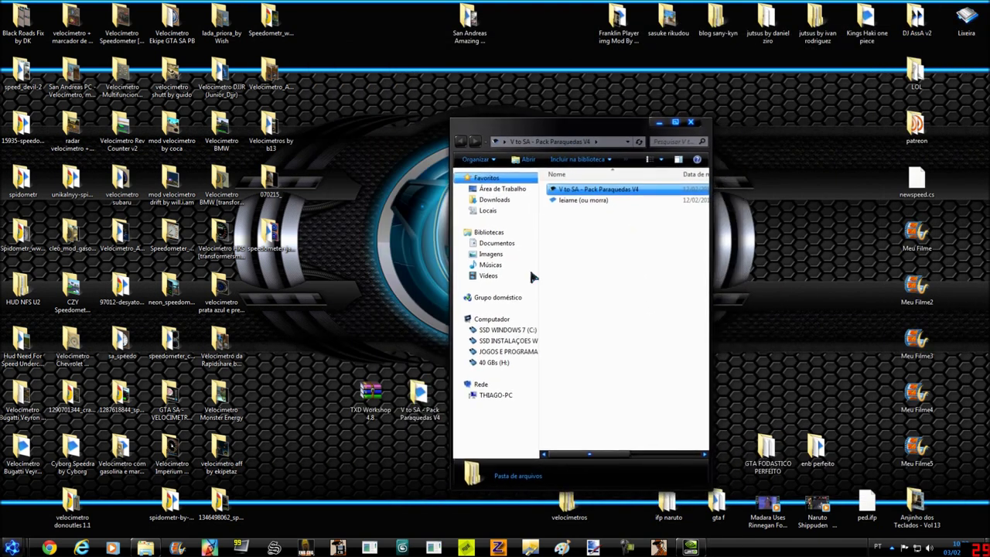
pyautogui.moveTo(502, 133); pyautogui.dragTo(477, 131)
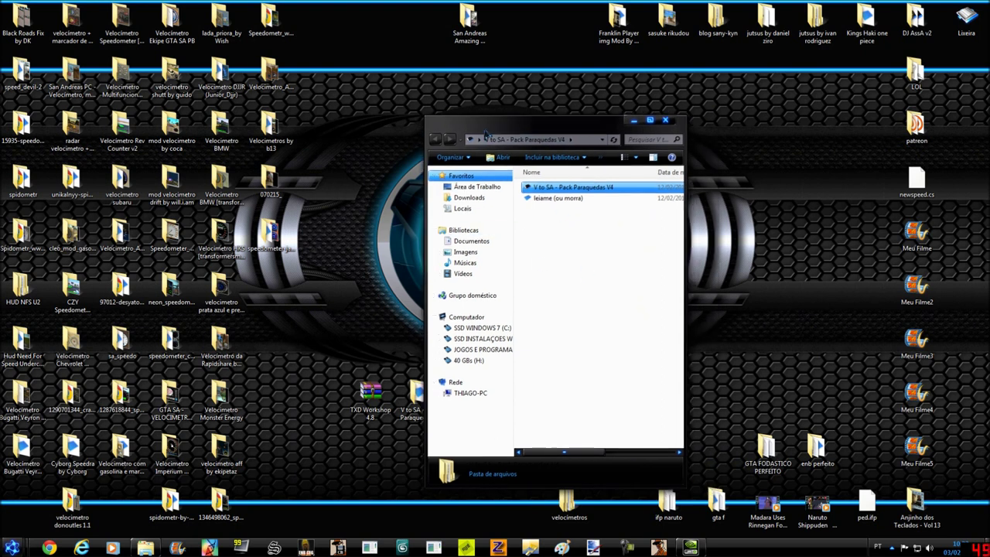
pyautogui.click(385, 398)
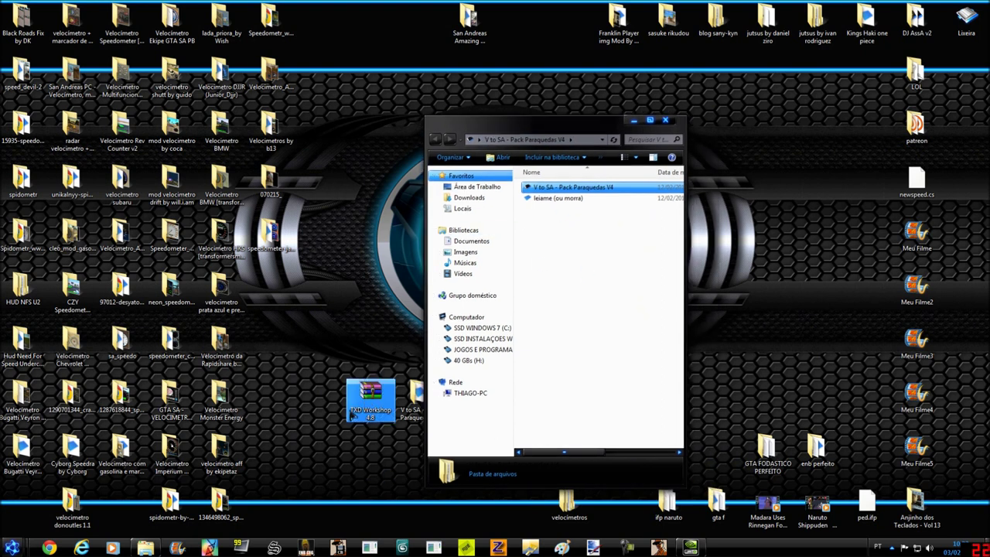
pyautogui.doubleClick(379, 408)
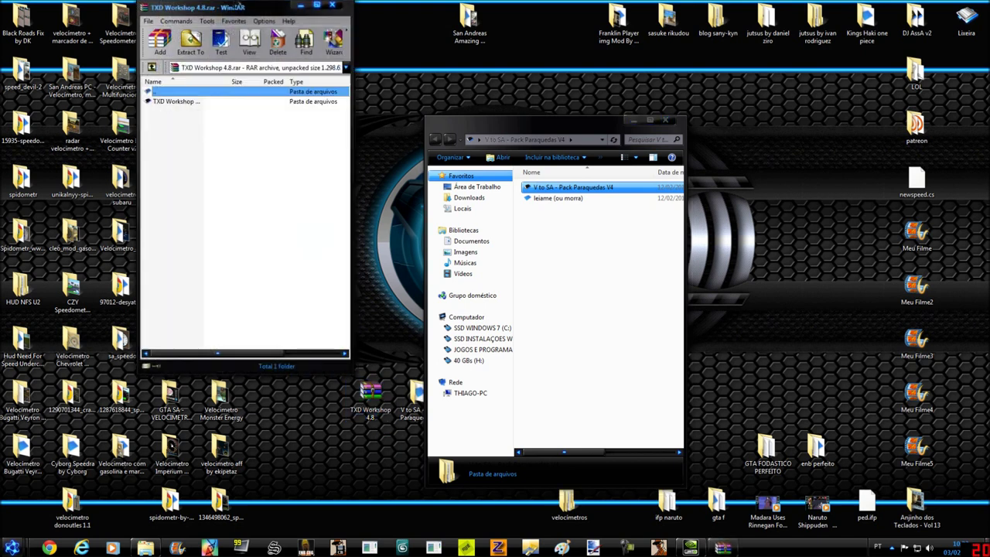
pyautogui.moveTo(206, 9); pyautogui.dragTo(146, 95)
pyautogui.click(130, 130)
pyautogui.click(259, 379)
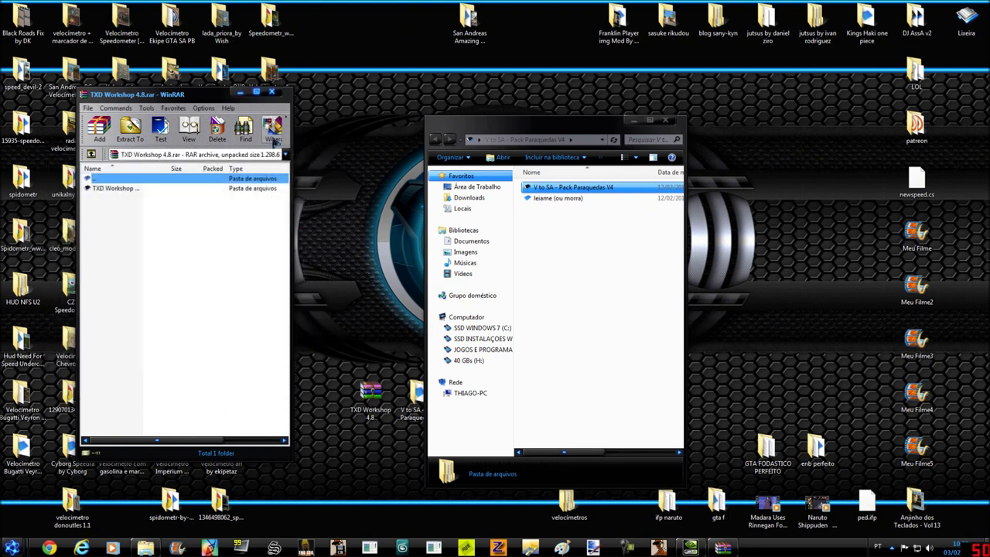
pyautogui.click(271, 92)
pyautogui.moveTo(15, 506); pyautogui.dragTo(356, 446)
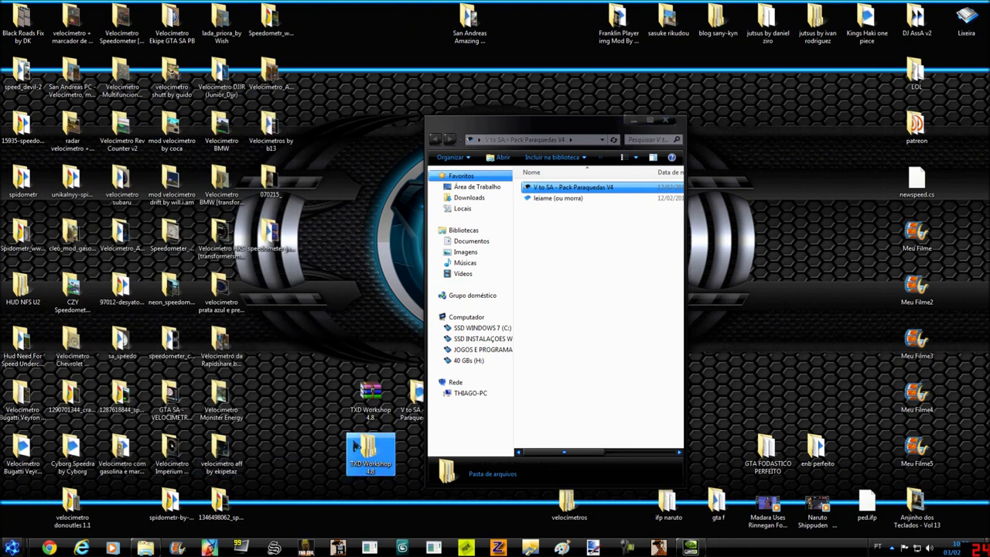
# - Delete the TXD Workshop 4.8 archive from the desktop and move the extracted folder into its place
pyautogui.click(371, 395)
pyautogui.press('Delete')
pyautogui.press('Return')
pyautogui.moveTo(372, 462); pyautogui.dragTo(369, 409)
# - Open the inner TXD Workshop 4.8 folder and place its window beside the parachute pack window
pyautogui.moveTo(535, 129); pyautogui.dragTo(593, 118)
pyautogui.doubleClick(382, 398)
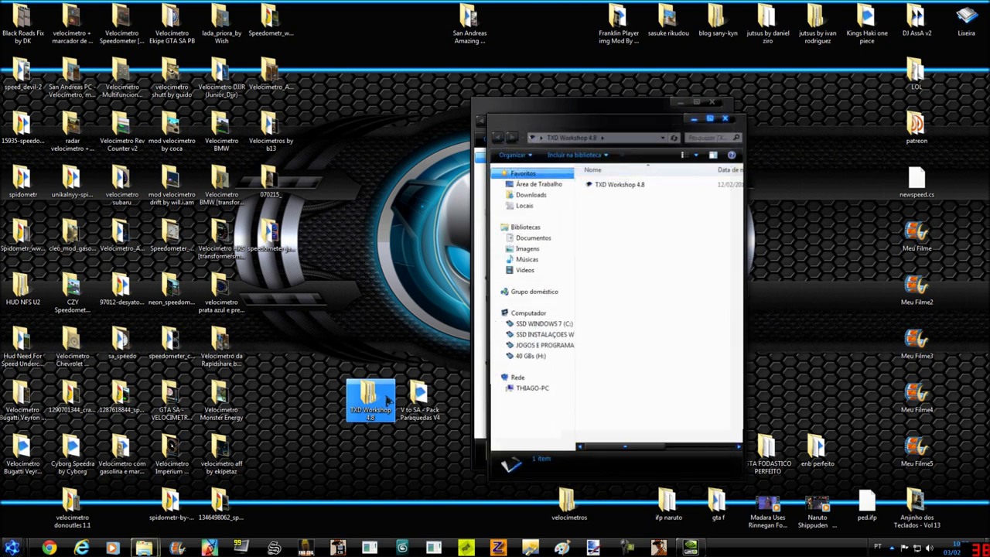
pyautogui.doubleClick(619, 187)
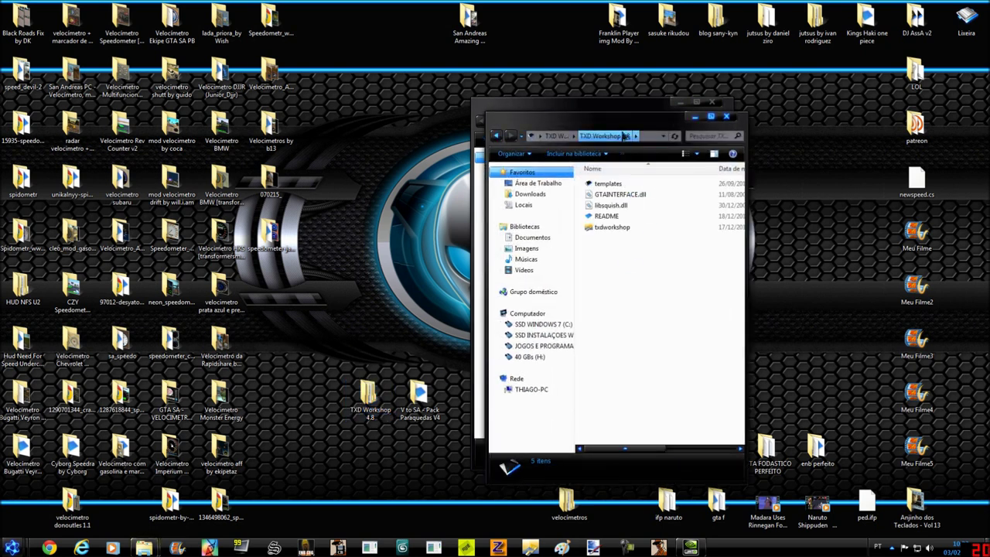
pyautogui.moveTo(588, 124); pyautogui.dragTo(283, 131)
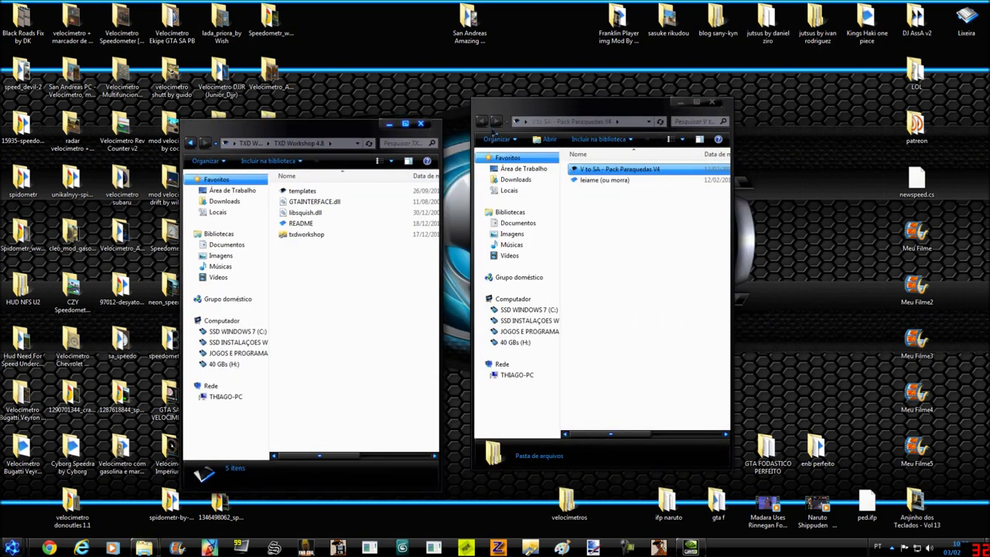
# - Open the inner V to SA - Pack Paraquedas V4 folder and look through the contents of add cleo (OPCIONAL)
pyautogui.doubleClick(618, 172)
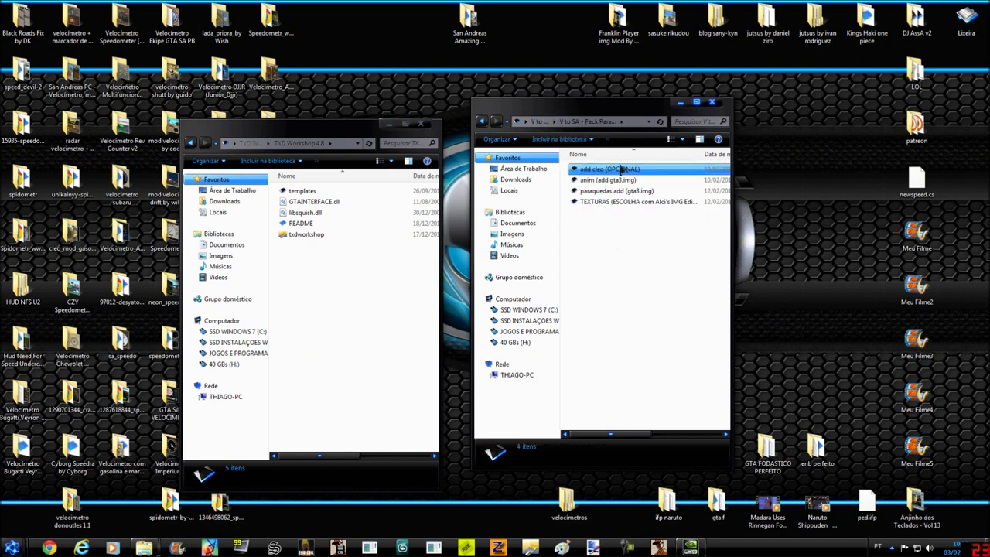
pyautogui.click(654, 169)
pyautogui.click(651, 169)
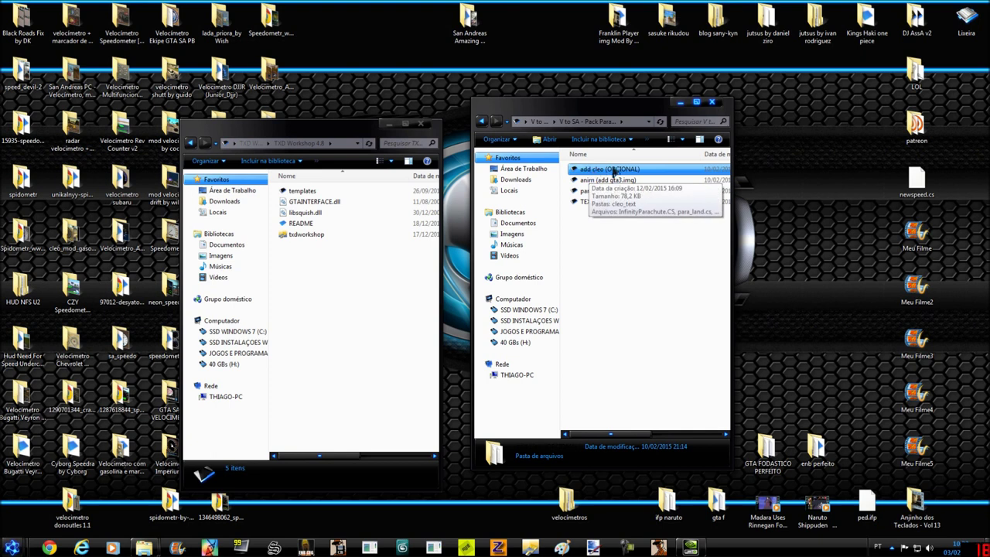
pyautogui.doubleClick(637, 170)
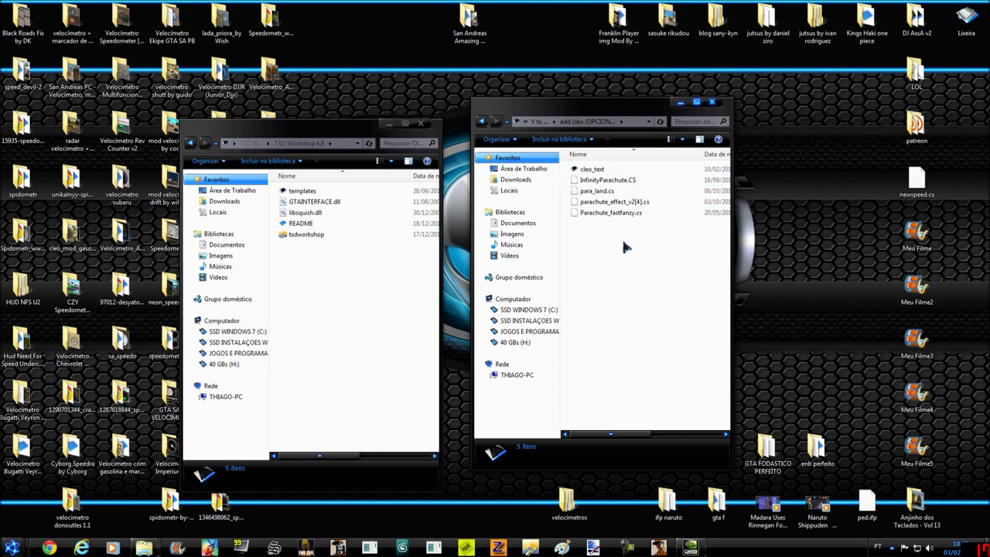
pyautogui.moveTo(627, 241); pyautogui.dragTo(651, 171)
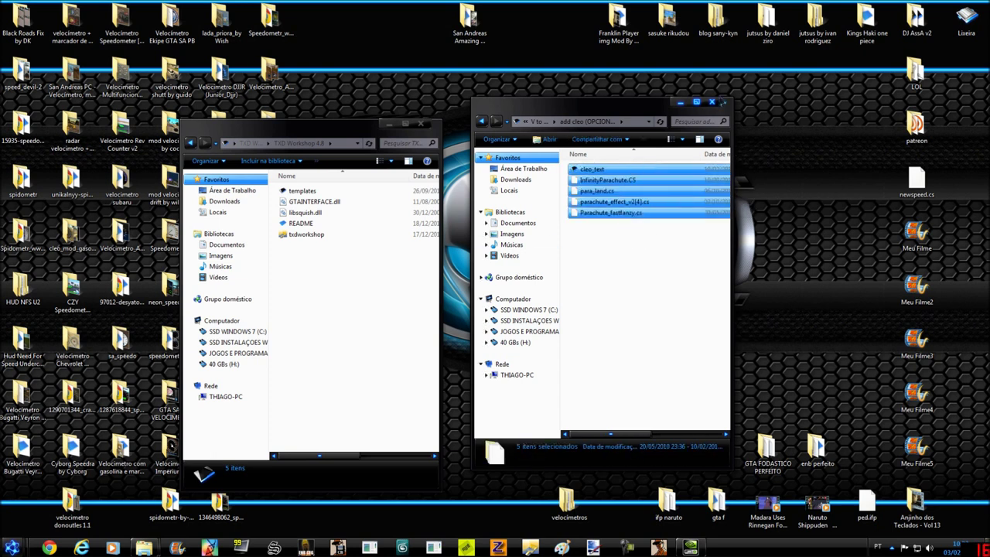
pyautogui.click(624, 261)
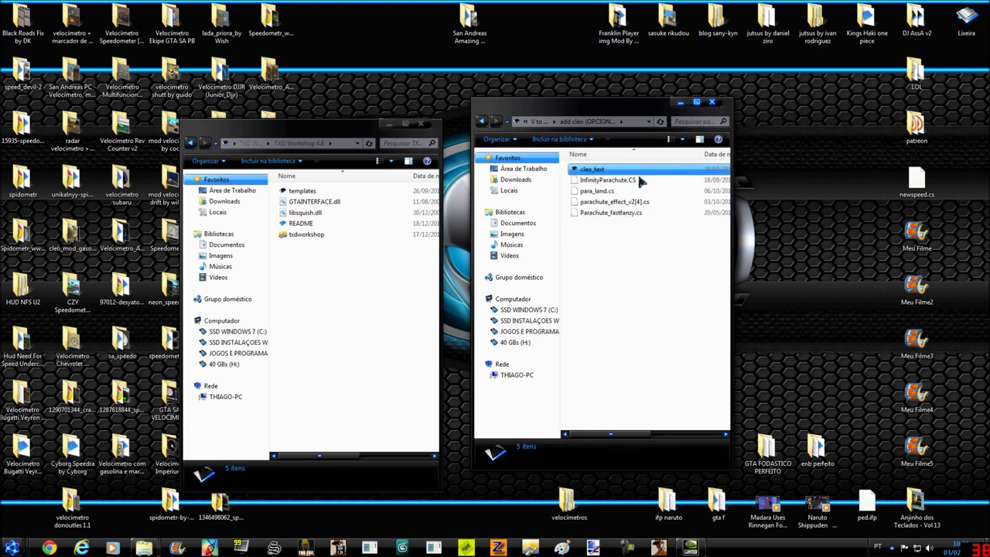
# - Review the InfinityParachute, para_land, parachute_effect_v2[4] and Parachute_fastfanzy scripts, and return to the pack's main folder
pyautogui.click(611, 179)
pyautogui.keyDown('ctrl'); pyautogui.click(619, 201); pyautogui.keyUp('ctrl')
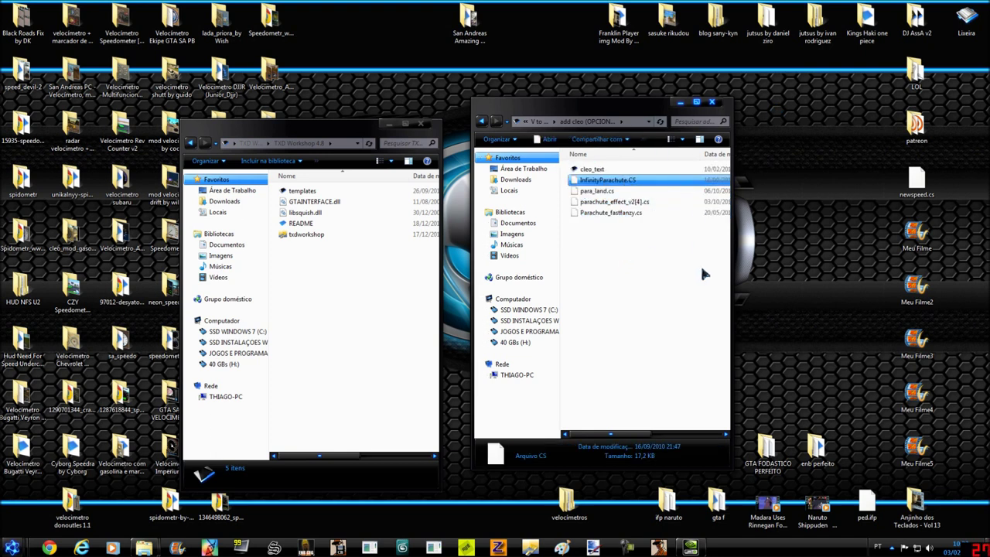
pyautogui.click(594, 192)
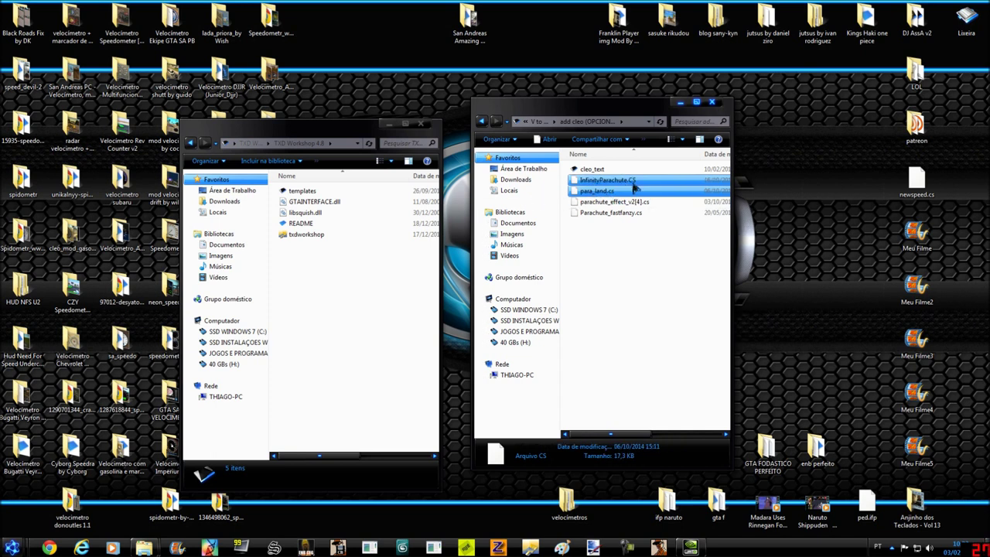
pyautogui.keyDown('ctrl'); pyautogui.click(636, 202); pyautogui.keyUp('ctrl')
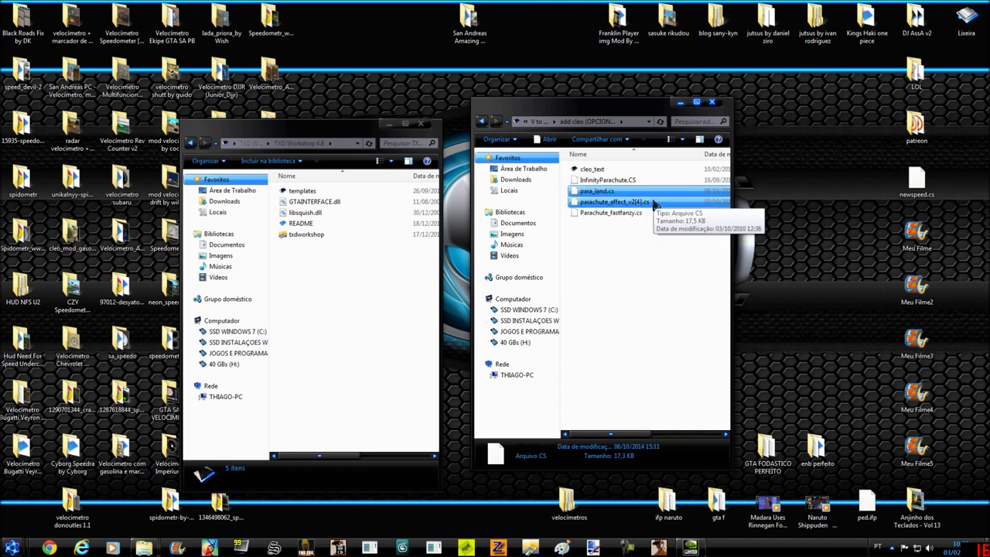
pyautogui.click(622, 205)
pyautogui.keyDown('ctrl'); pyautogui.click(644, 215); pyautogui.keyUp('ctrl')
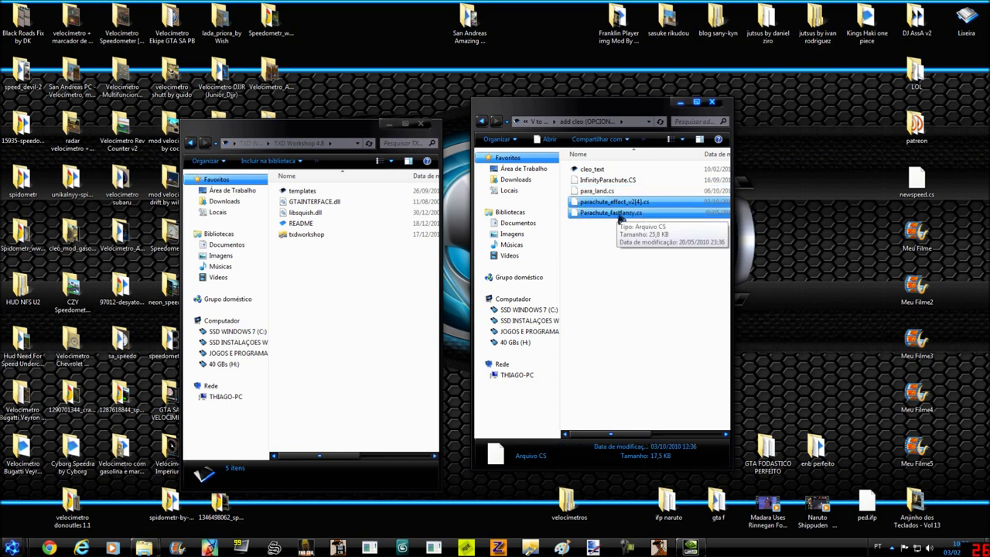
pyautogui.click(611, 213)
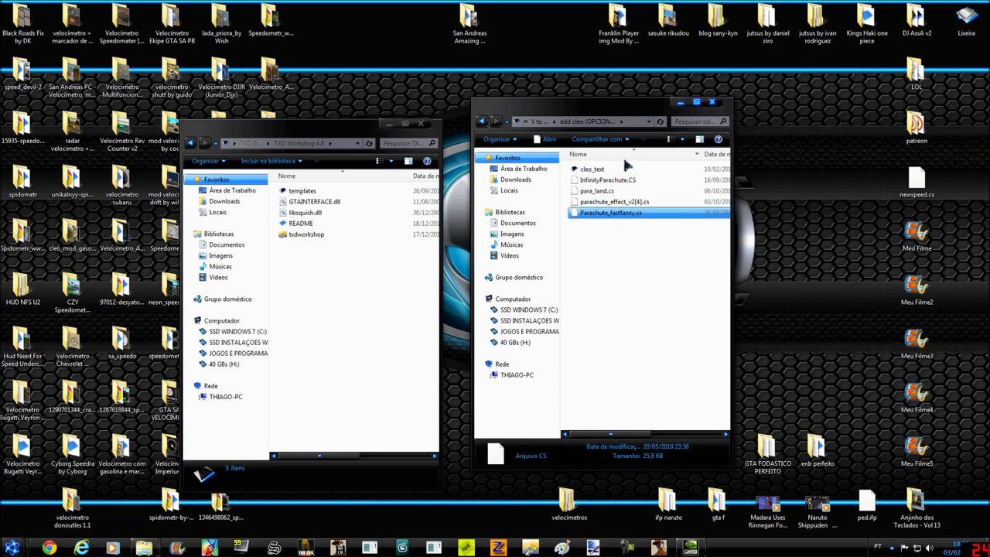
pyautogui.keyDown('ctrl'); pyautogui.click(631, 191); pyautogui.keyUp('ctrl')
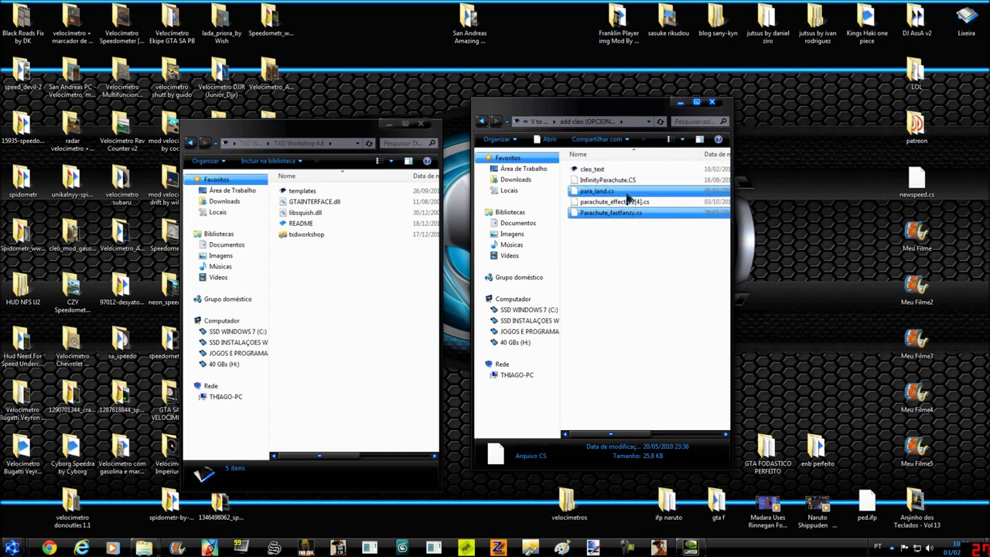
pyautogui.click(633, 181)
pyautogui.keyDown('shift'); pyautogui.click(646, 215); pyautogui.keyUp('shift')
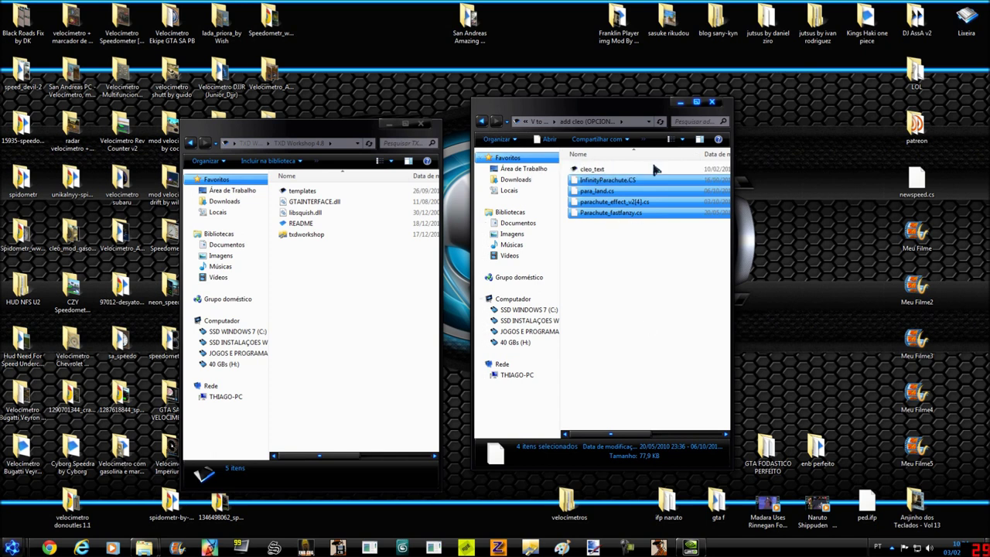
pyautogui.click(607, 215)
pyautogui.click(616, 203)
pyautogui.click(612, 191)
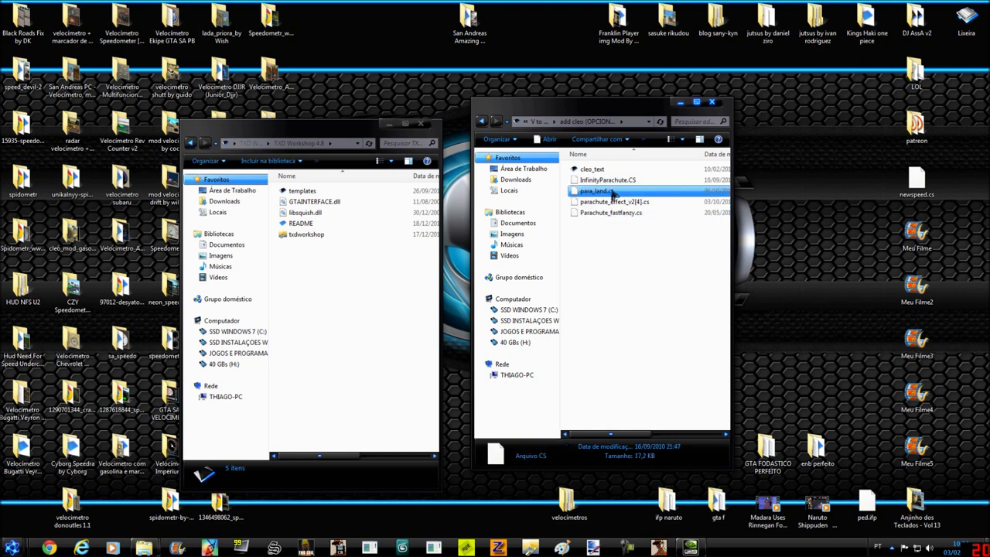
pyautogui.keyDown('ctrl'); pyautogui.click(611, 212); pyautogui.keyUp('ctrl')
pyautogui.click(481, 121)
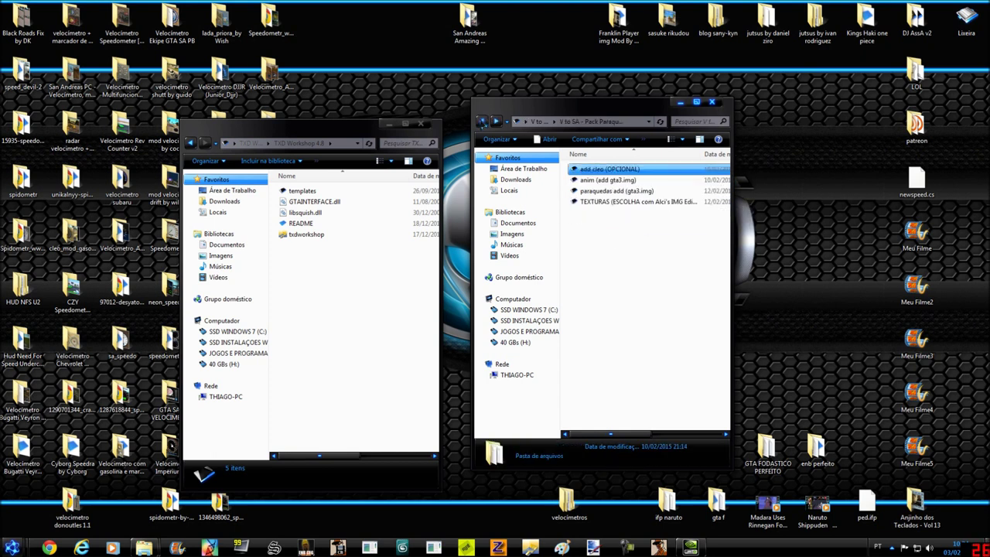
pyautogui.doubleClick(630, 172)
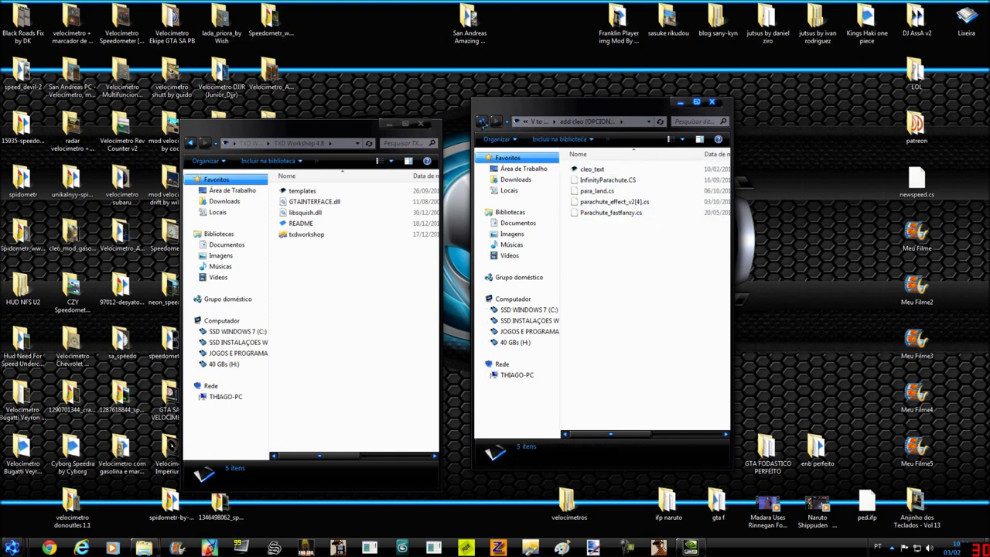
pyautogui.click(480, 121)
# - Check the animation file in the anim (add gta3.img) folder and return to the pack's main folder
pyautogui.click(635, 180)
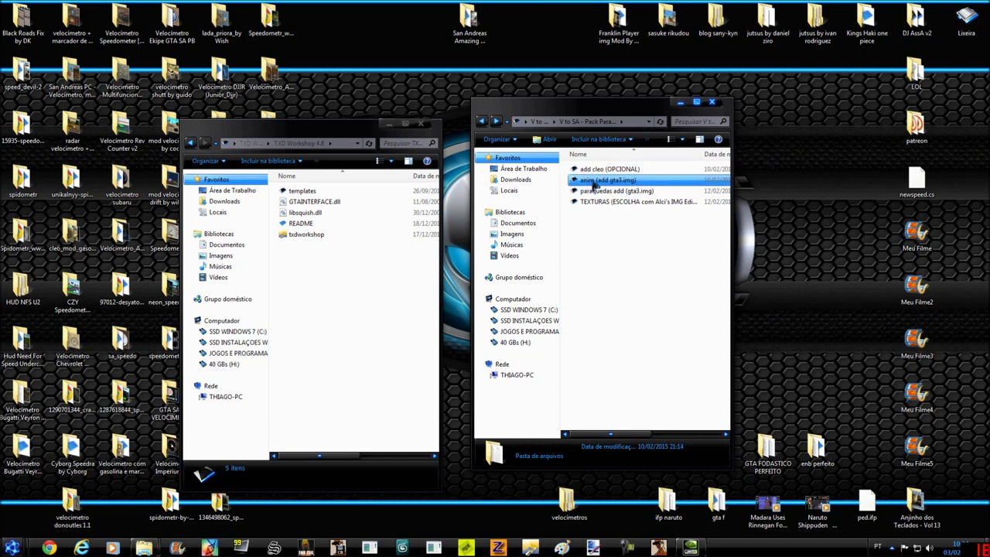
pyautogui.doubleClick(630, 181)
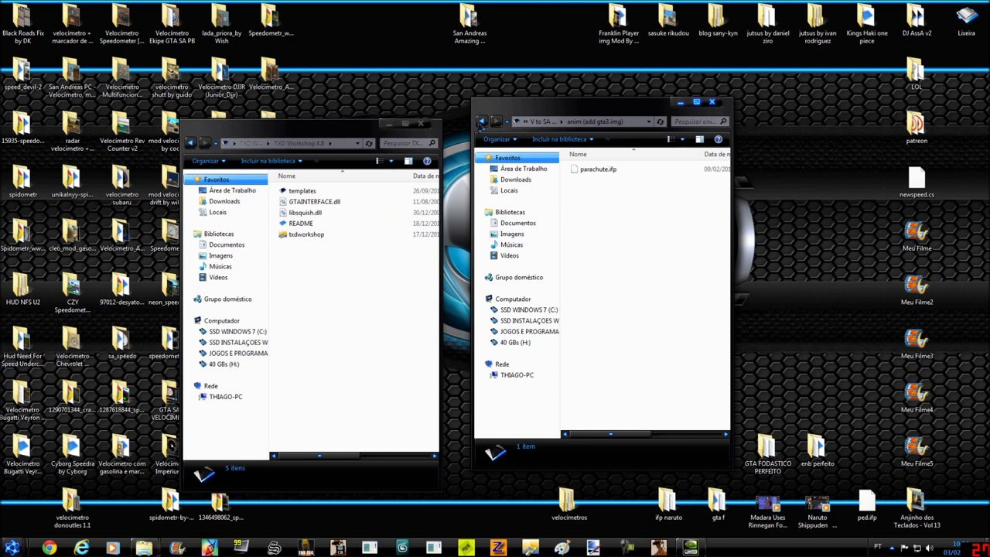
pyautogui.click(481, 121)
# - Review the DFF and TXD files in the paraquedas add (gta3.img) folder and return to the pack's main folder
pyautogui.click(616, 195)
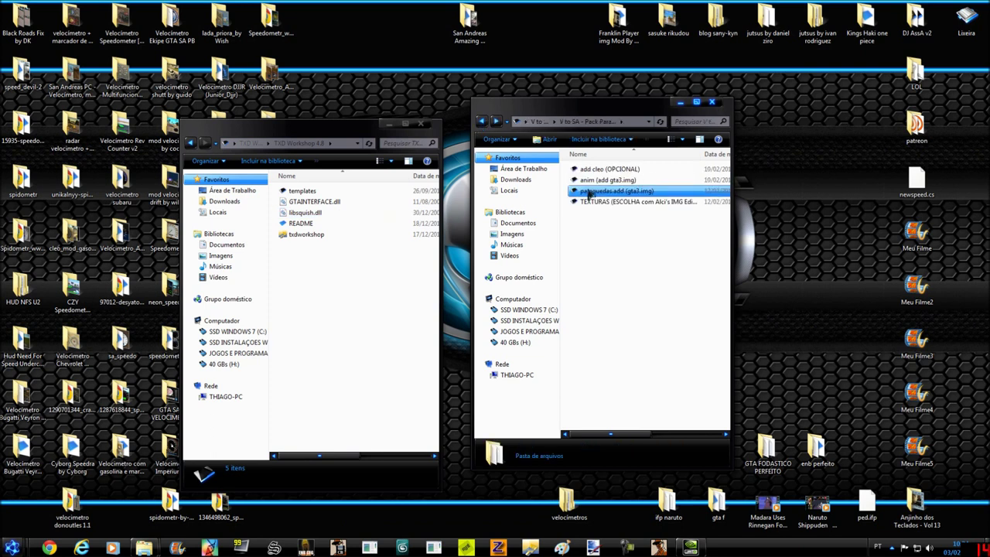
pyautogui.doubleClick(651, 194)
pyautogui.keyDown('shift'); pyautogui.click(628, 180); pyautogui.keyUp('shift')
pyautogui.keyDown('shift'); pyautogui.click(621, 194); pyautogui.keyUp('shift')
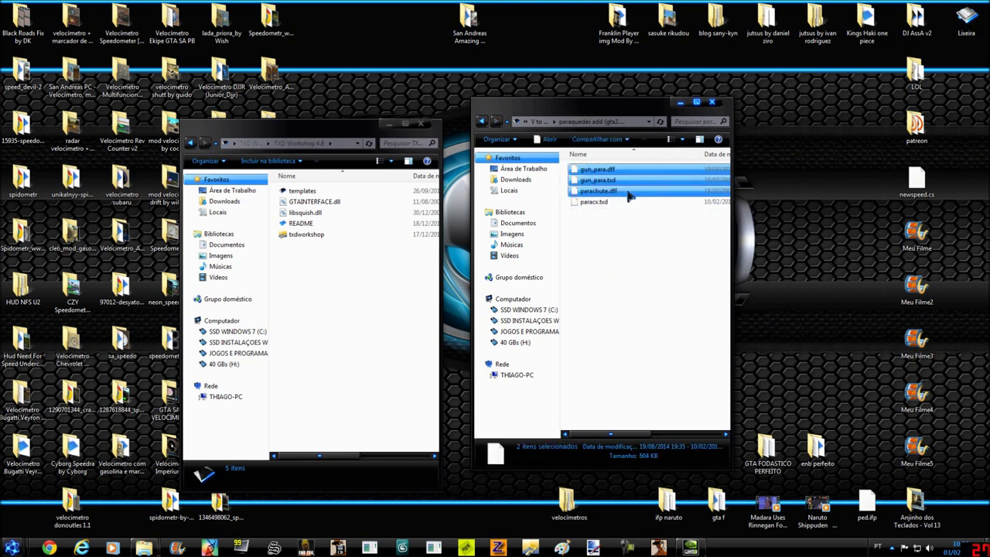
pyautogui.keyDown('shift'); pyautogui.click(628, 201); pyautogui.keyUp('shift')
pyautogui.click(481, 121)
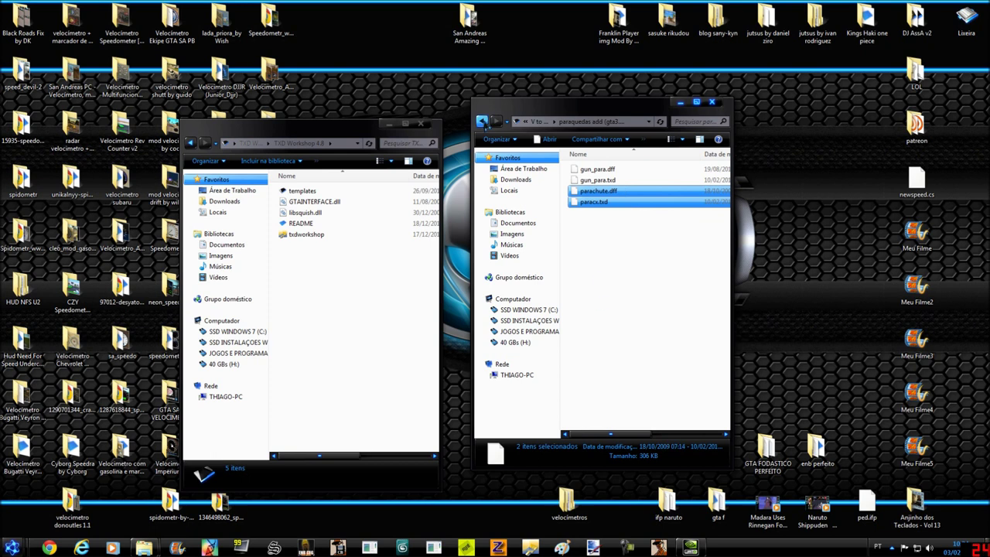
# - View the texture subfolders inside TEXTURAS (ESCOLHA com Alci's IMG Editor) and return to the pack's main folder
pyautogui.keyDown('shift'); pyautogui.click(628, 203); pyautogui.keyUp('shift')
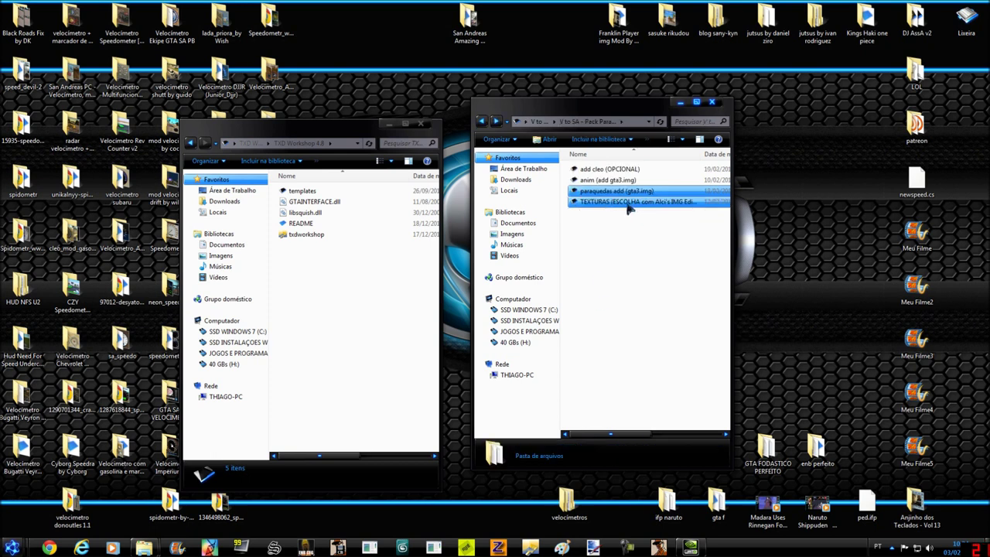
pyautogui.click(631, 203)
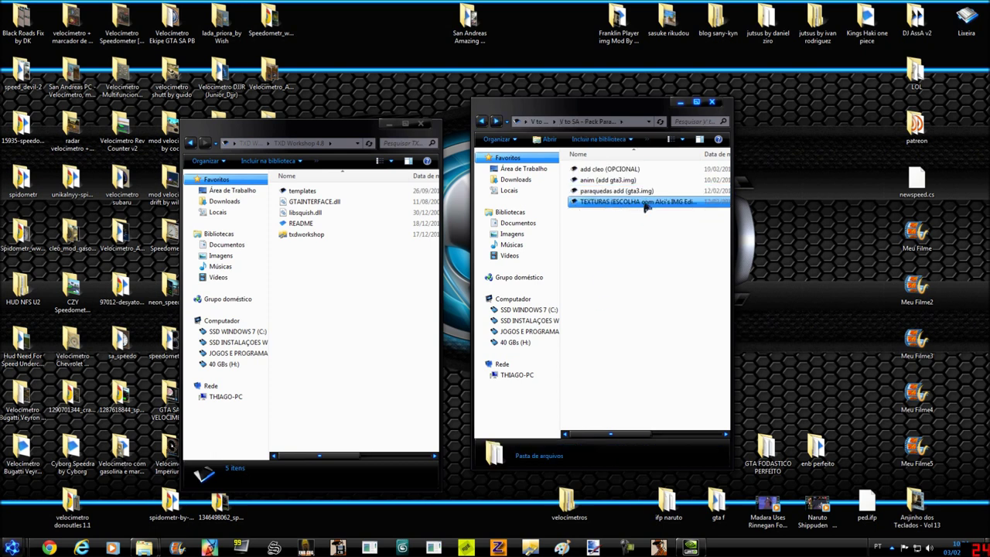
pyautogui.doubleClick(624, 202)
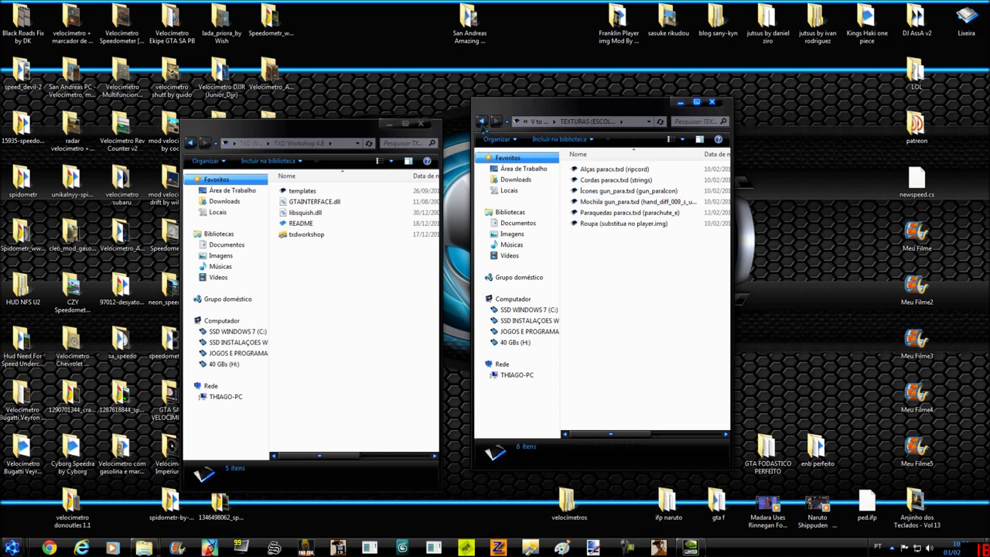
pyautogui.press('BackSpace')
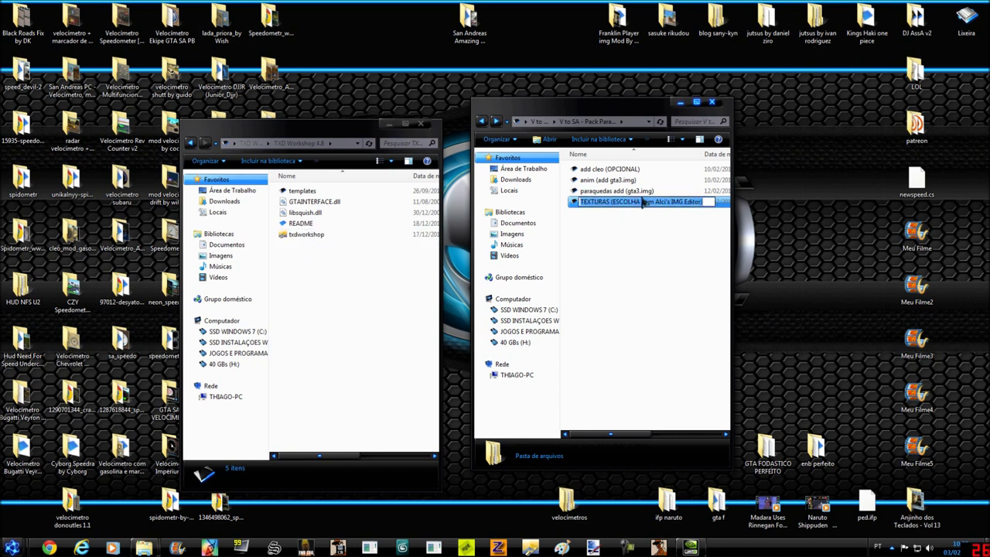
# - Copy the name of the TXD Workshop 4.8 folder and return to the parachute pack's main folder
pyautogui.click(320, 235)
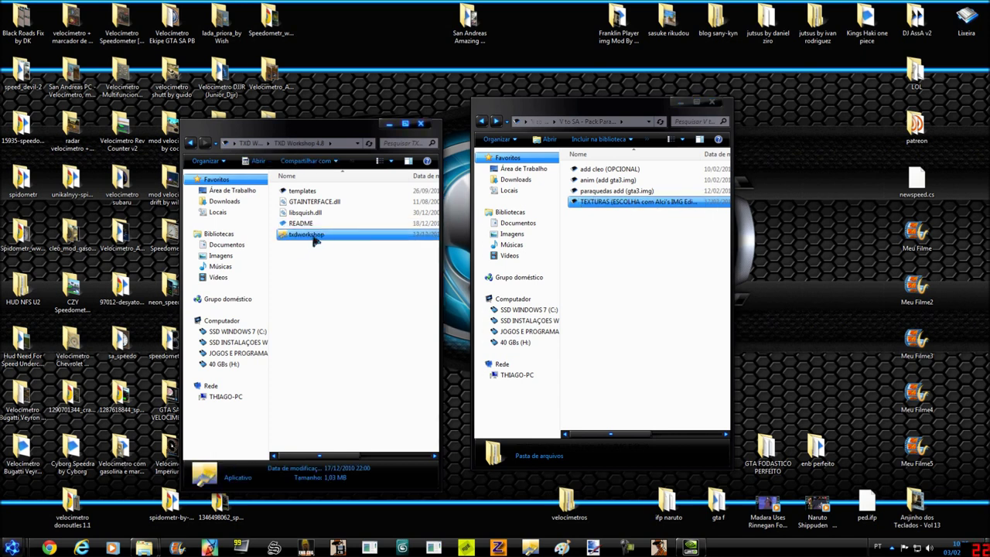
pyautogui.doubleClick(640, 203)
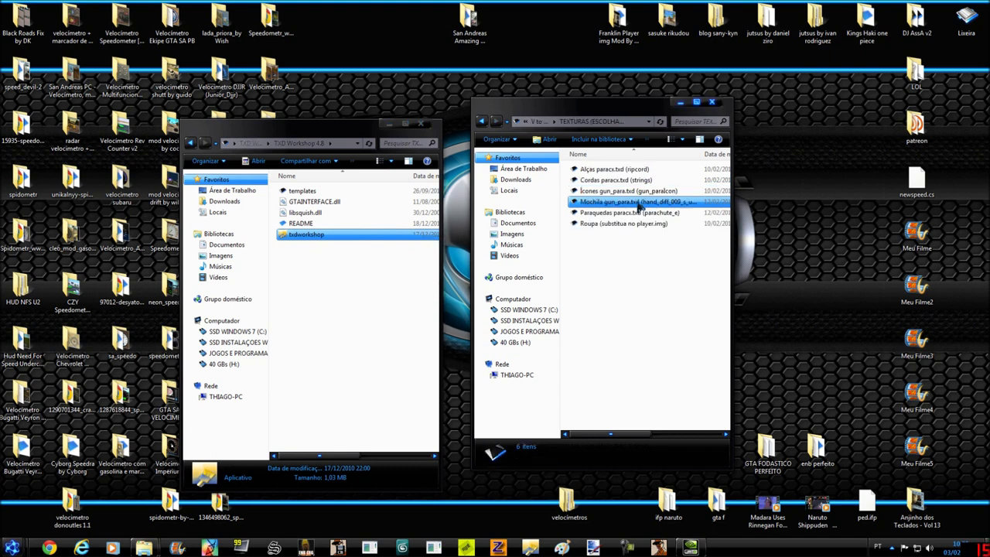
pyautogui.doubleClick(320, 234)
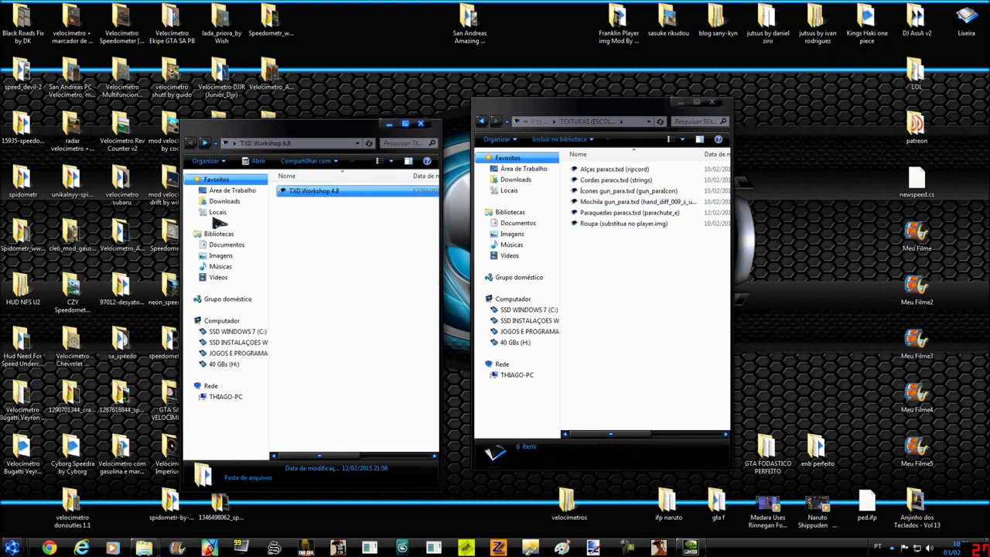
pyautogui.click(325, 194)
pyautogui.rightClick(307, 200)
pyautogui.click(325, 226)
pyautogui.click(651, 232)
pyautogui.press('BackSpace')
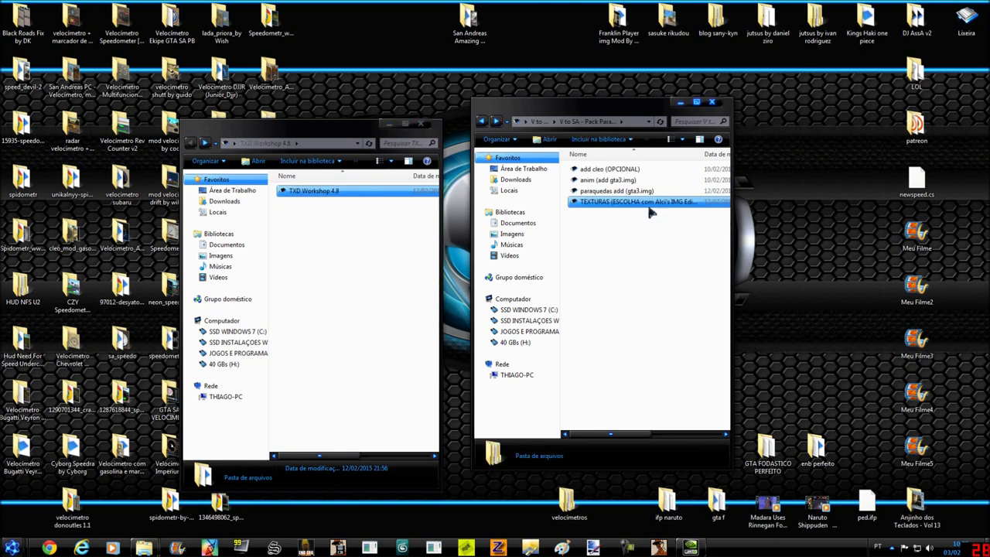
# - Rename the textures folder as TEXTURAS (ESCOLHA com TXD Workshop)
pyautogui.click(655, 206)
pyautogui.moveTo(656, 206); pyautogui.dragTo(698, 203)
pyautogui.rightClick(700, 203)
pyautogui.click(741, 255)
pyautogui.press('Return')
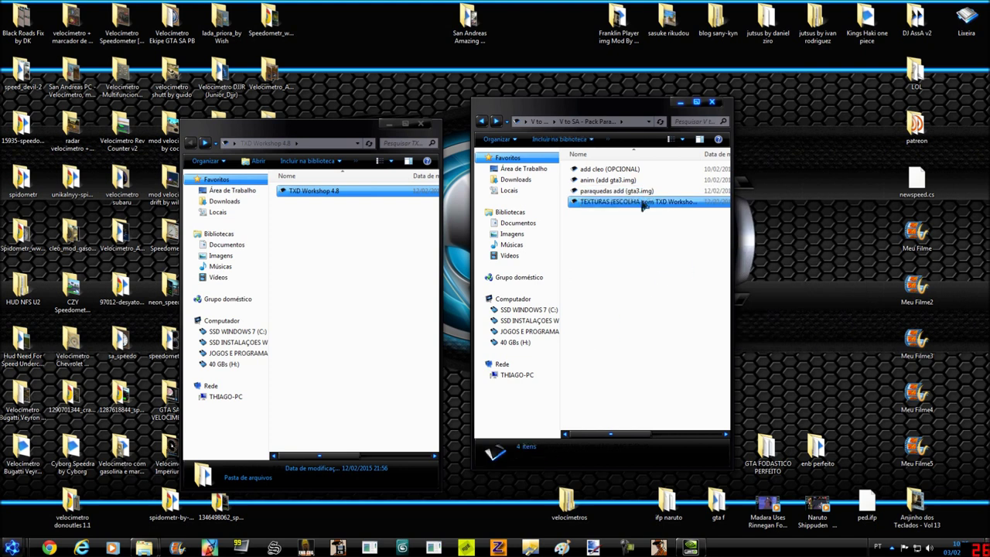
# - Open the renamed textures folder and view the Alças (ripcord) and Cordas (strings) texture options
pyautogui.doubleClick(665, 206)
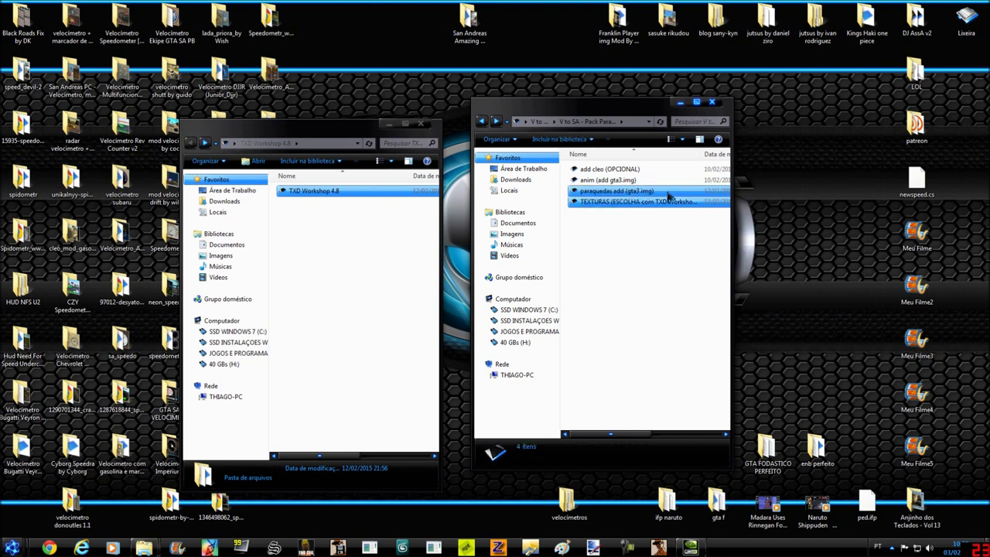
pyautogui.click(618, 169)
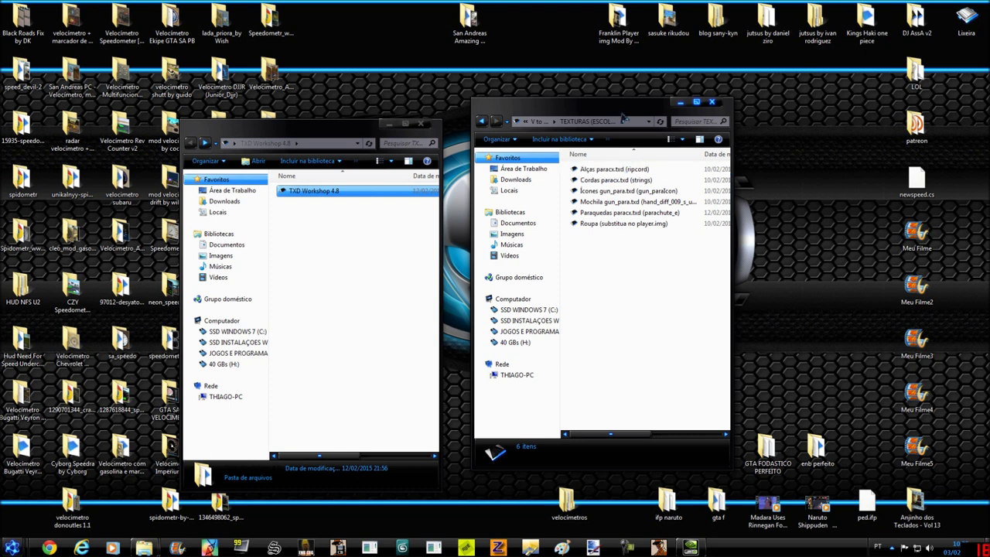
pyautogui.doubleClick(637, 170)
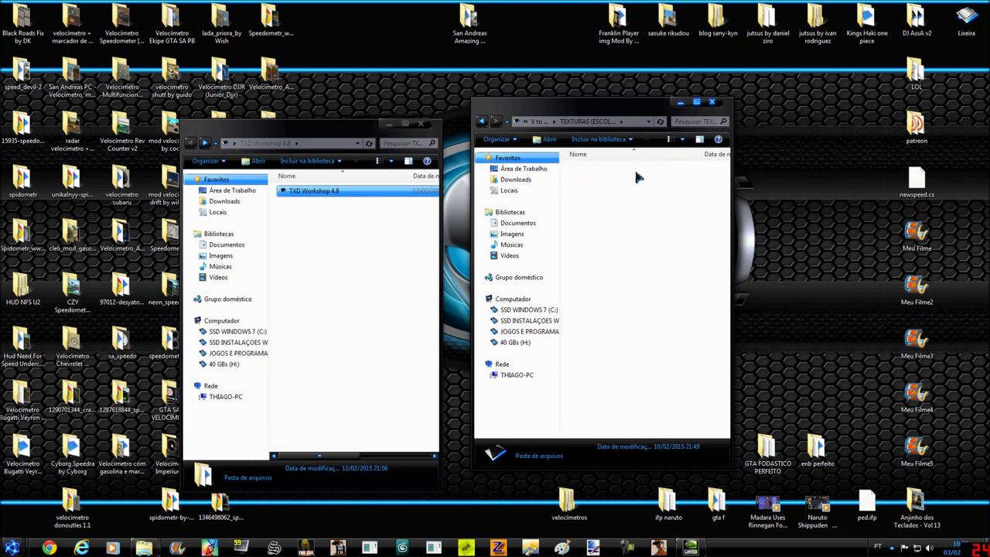
pyautogui.click(605, 172)
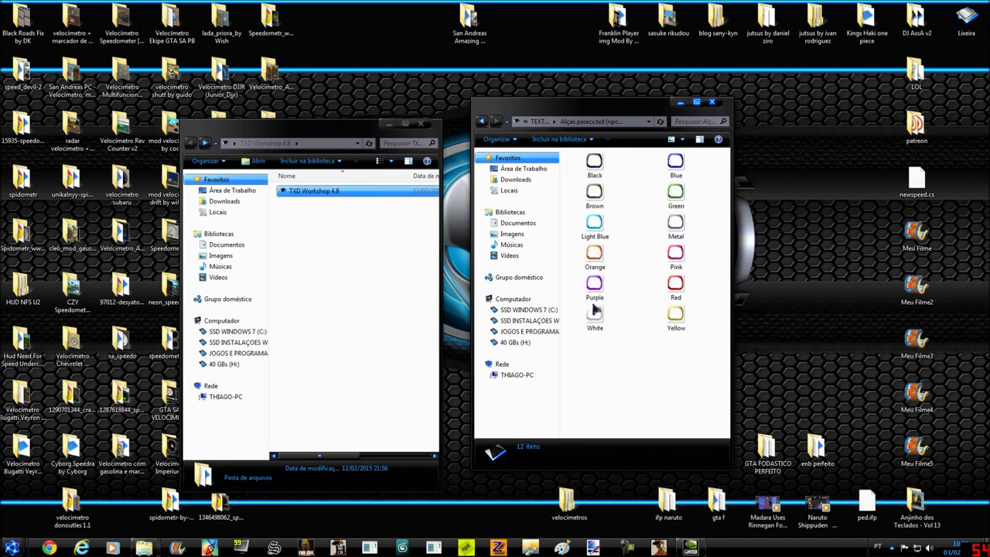
pyautogui.click(480, 121)
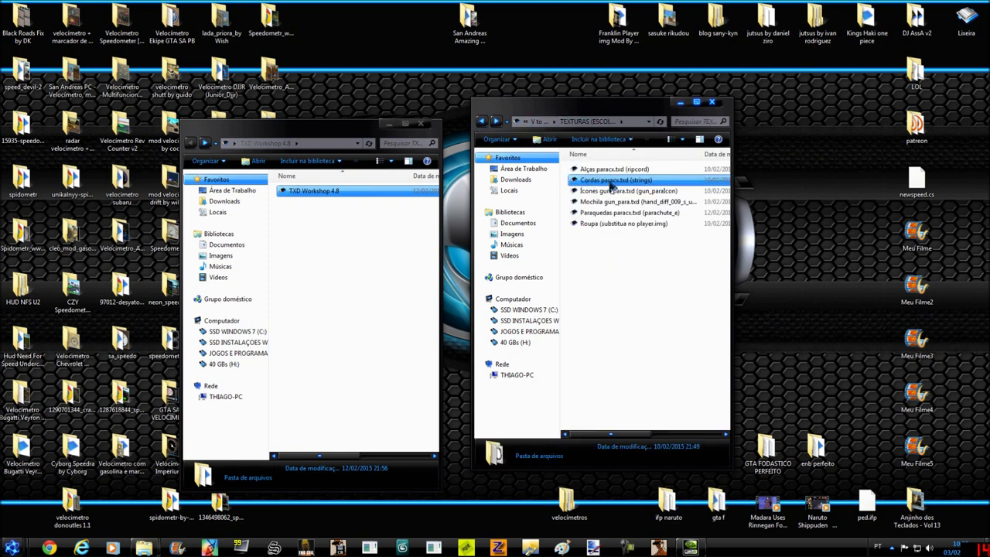
pyautogui.doubleClick(608, 179)
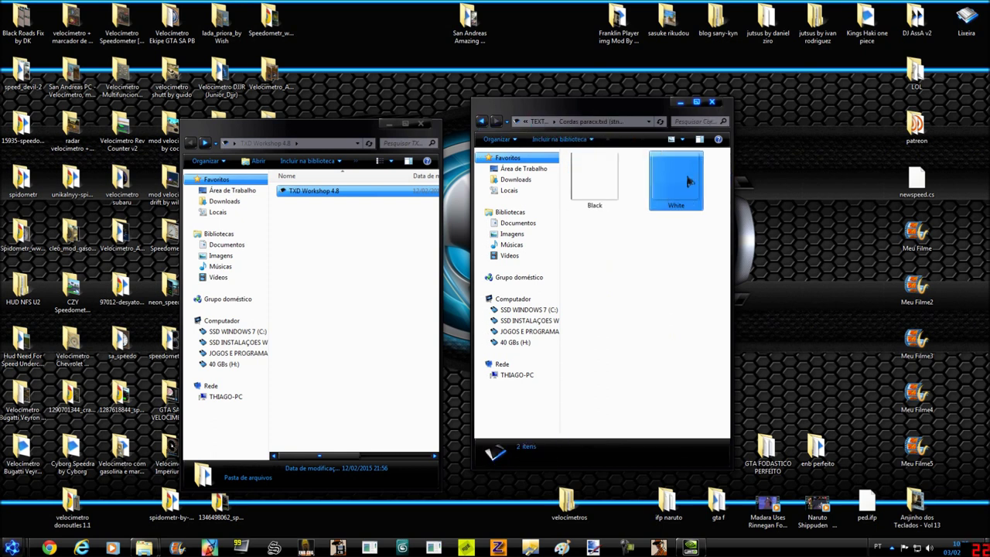
pyautogui.click(481, 121)
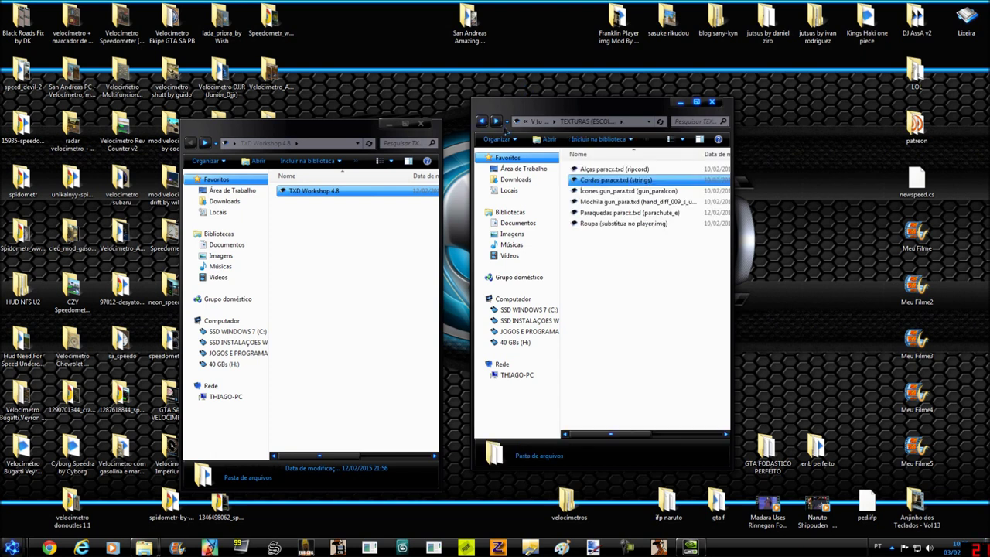
# - Look through the images in the Ícones gun_para.txd (gun_paraicon) folder and return to the textures folder
pyautogui.doubleClick(610, 192)
pyautogui.press('Right')
pyautogui.press('Down')
pyautogui.press('Left')
pyautogui.press('Up')
pyautogui.press('Right')
pyautogui.press('Down')
pyautogui.press('Left')
pyautogui.press('Up')
pyautogui.hotkey('ctrl', 'space')
pyautogui.click(480, 123)
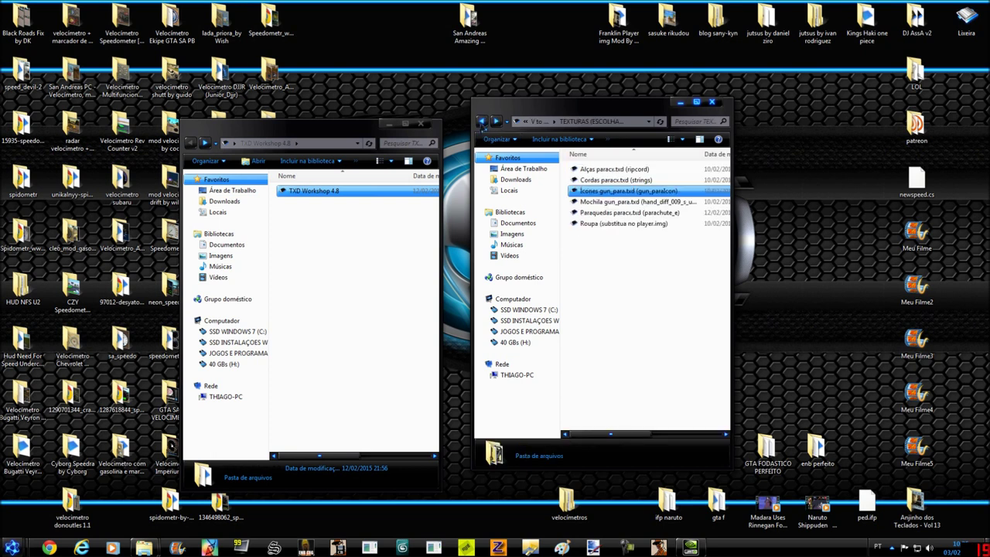
# - Open the DLC 1.16 - San Andreas Flight School Update folder under Mochila gun_para.txd, GTA 5, GTA Online
pyautogui.doubleClick(619, 202)
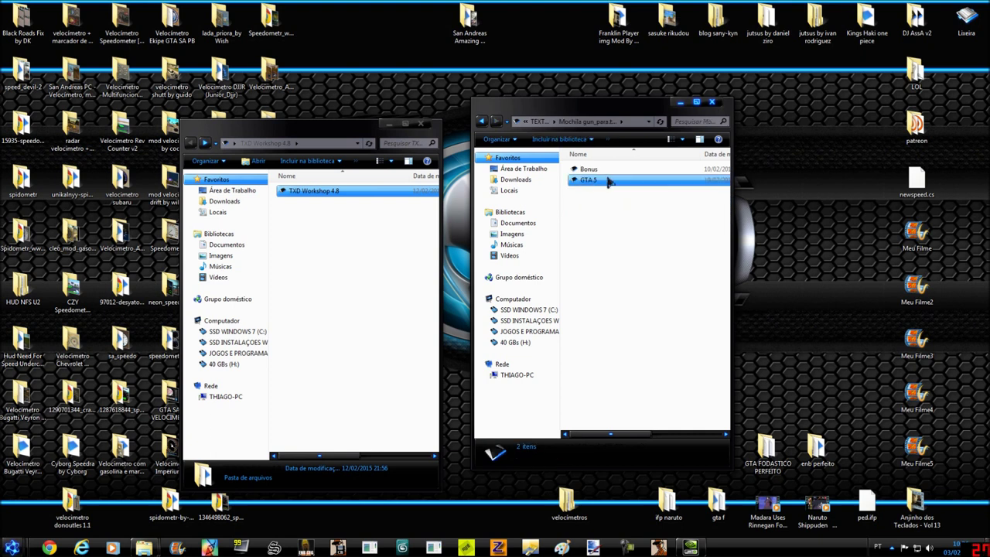
pyautogui.doubleClick(589, 181)
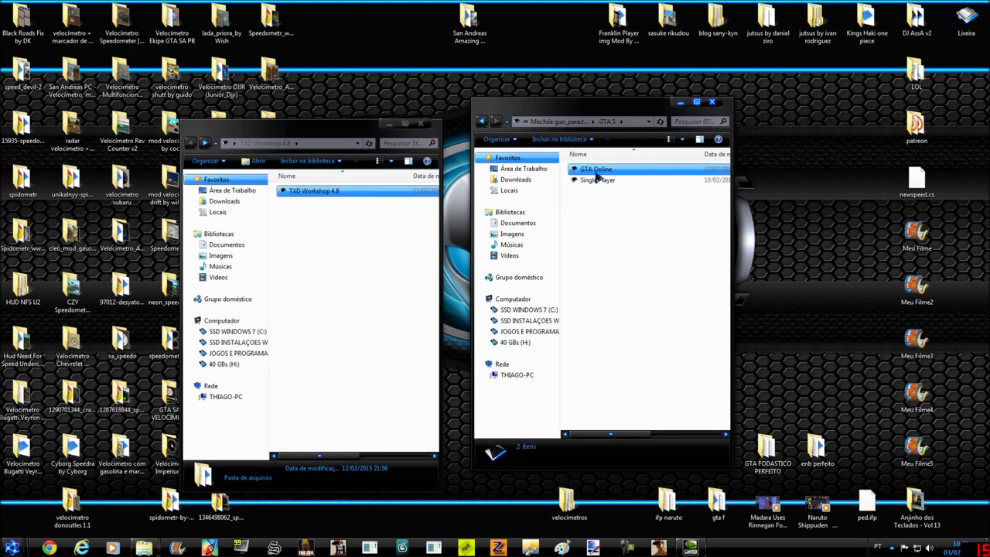
pyautogui.doubleClick(597, 170)
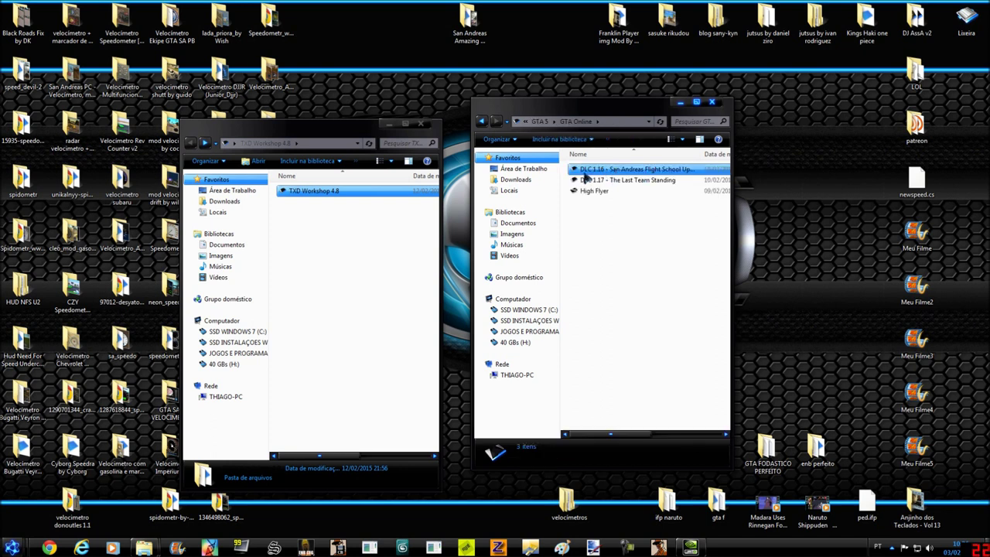
pyautogui.click(619, 174)
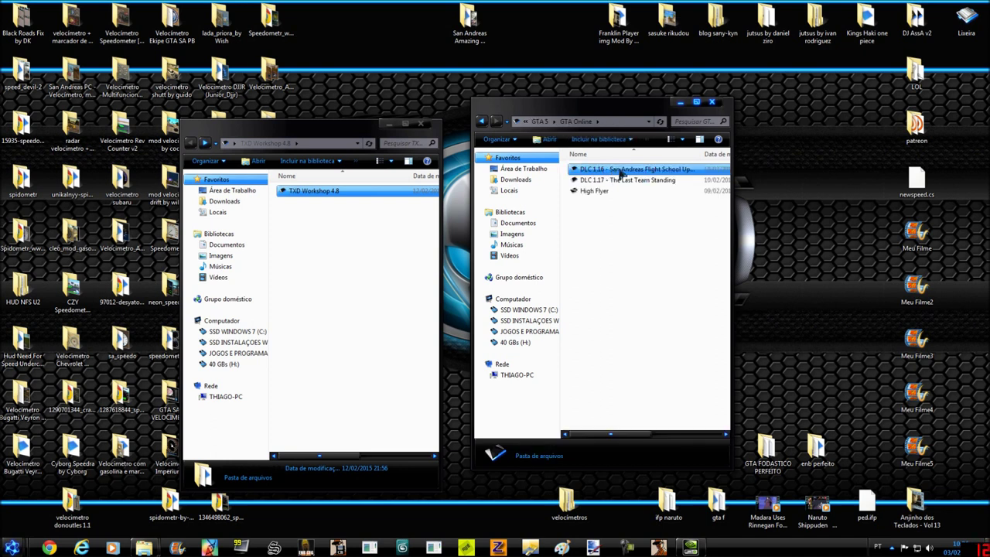
pyautogui.doubleClick(683, 172)
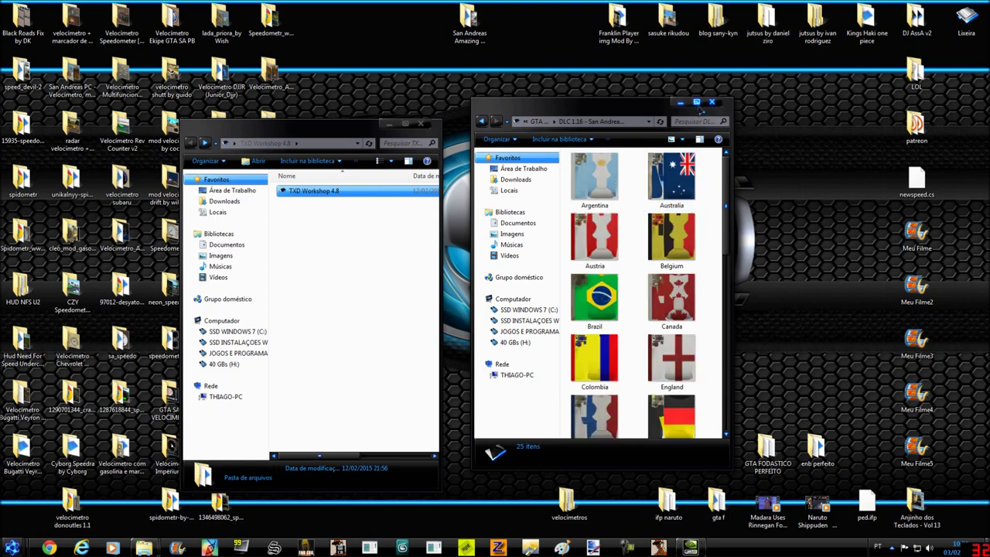
# - Examine the country-flag backpack textures in the DLC 1.16 folder with the window maximized, restore it and return to GTA Online
pyautogui.click(696, 101)
pyautogui.click(379, 164)
pyautogui.click(327, 171)
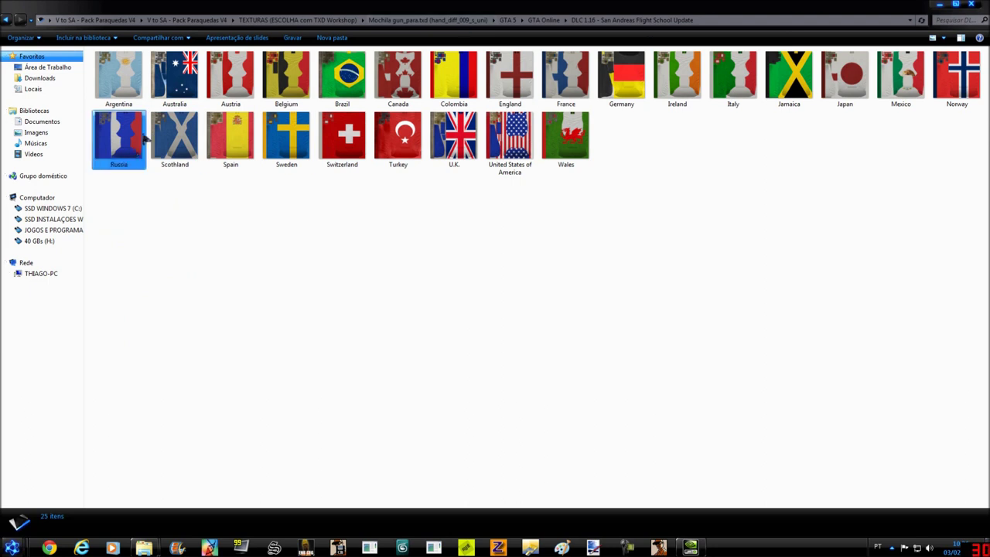
pyautogui.click(439, 79)
pyautogui.click(410, 93)
pyautogui.click(532, 99)
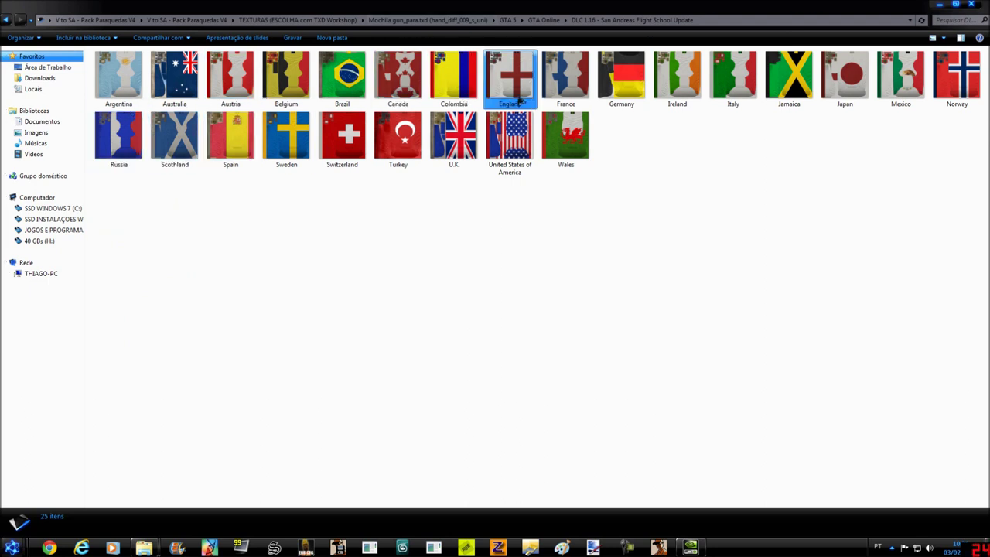
pyautogui.click(414, 108)
pyautogui.click(509, 137)
pyautogui.click(532, 99)
pyautogui.click(578, 93)
pyautogui.click(625, 91)
pyautogui.click(681, 91)
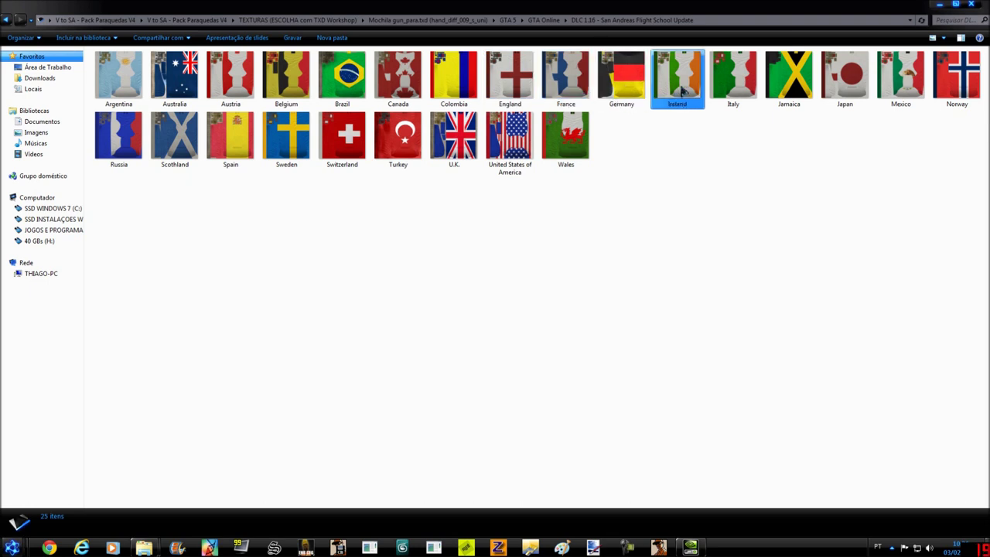
pyautogui.click(742, 91)
pyautogui.click(808, 86)
pyautogui.click(849, 85)
pyautogui.click(941, 89)
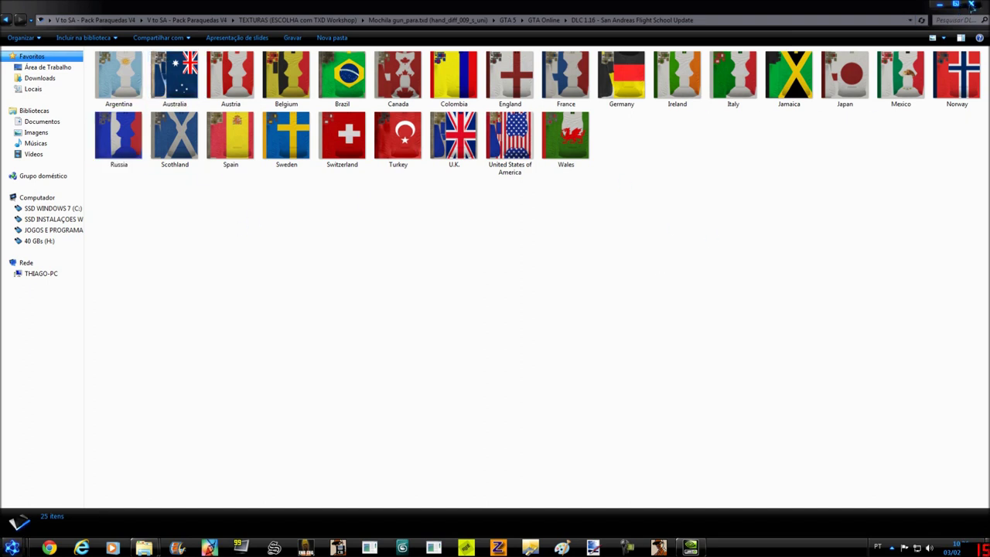
pyautogui.click(955, 4)
pyautogui.scroll(-6, 611, 340)
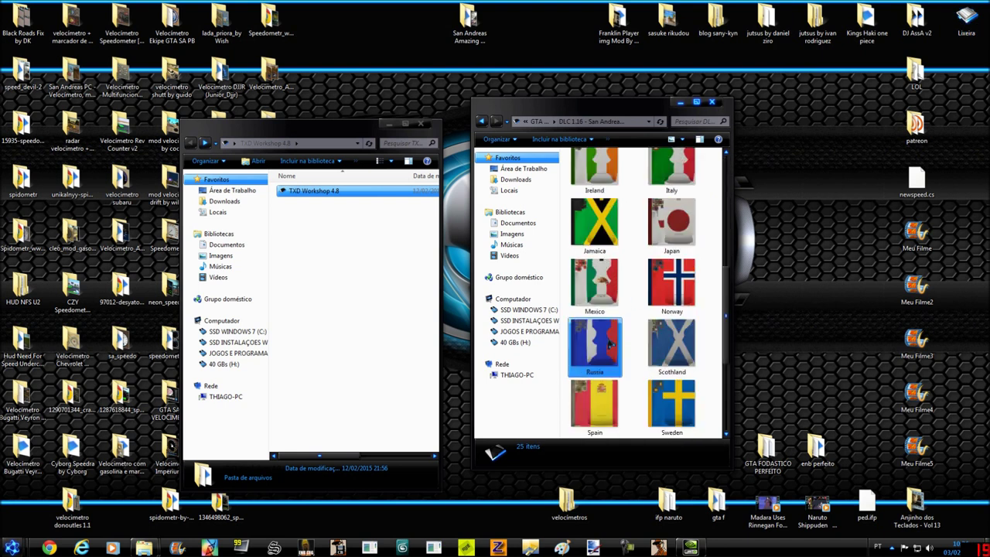
pyautogui.scroll(6, 607, 310)
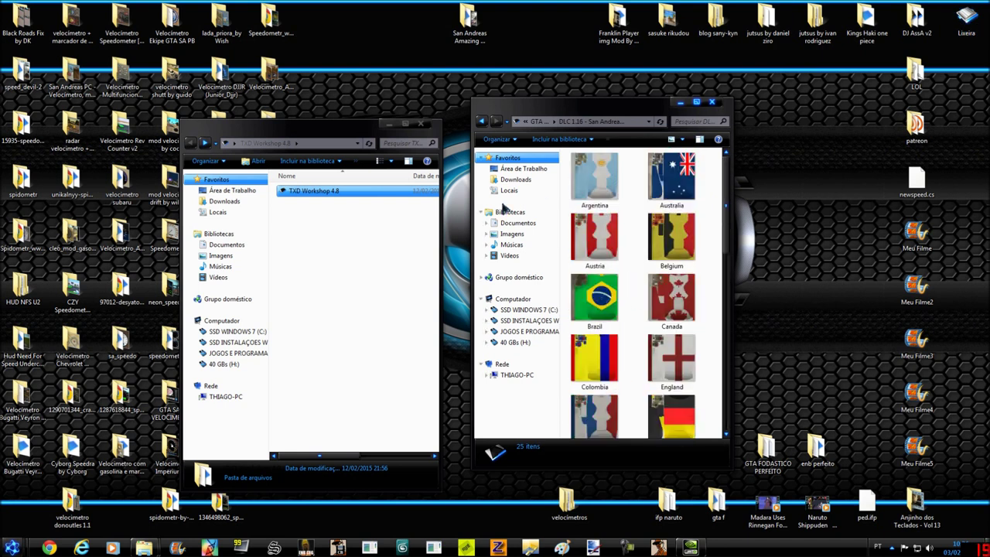
pyautogui.click(481, 121)
# - Examine the flag backpack textures in DLC 1.17 - The Last Team Standing with the window maximized, restore it and return to GTA Online
pyautogui.keyDown('ctrl'); pyautogui.click(630, 180); pyautogui.keyUp('ctrl')
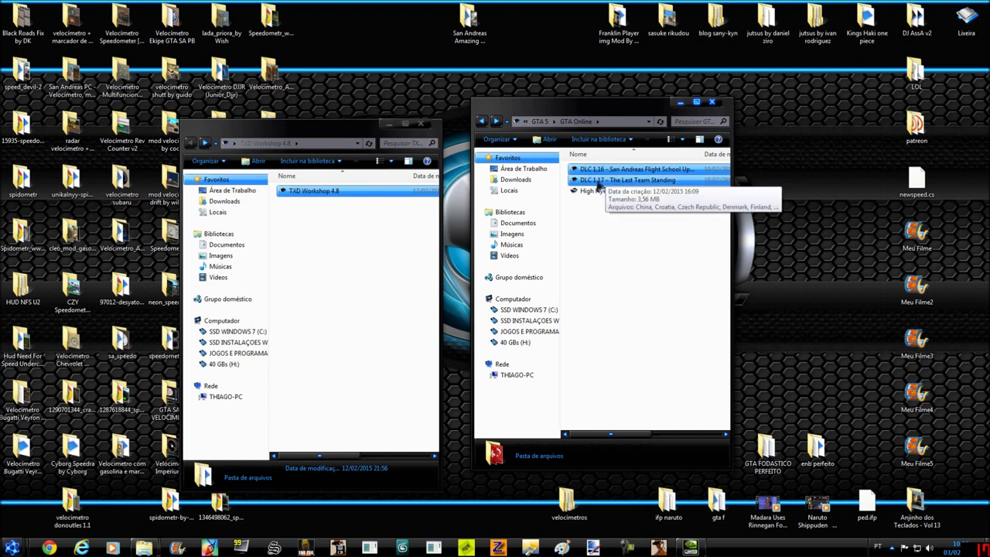
pyautogui.doubleClick(640, 181)
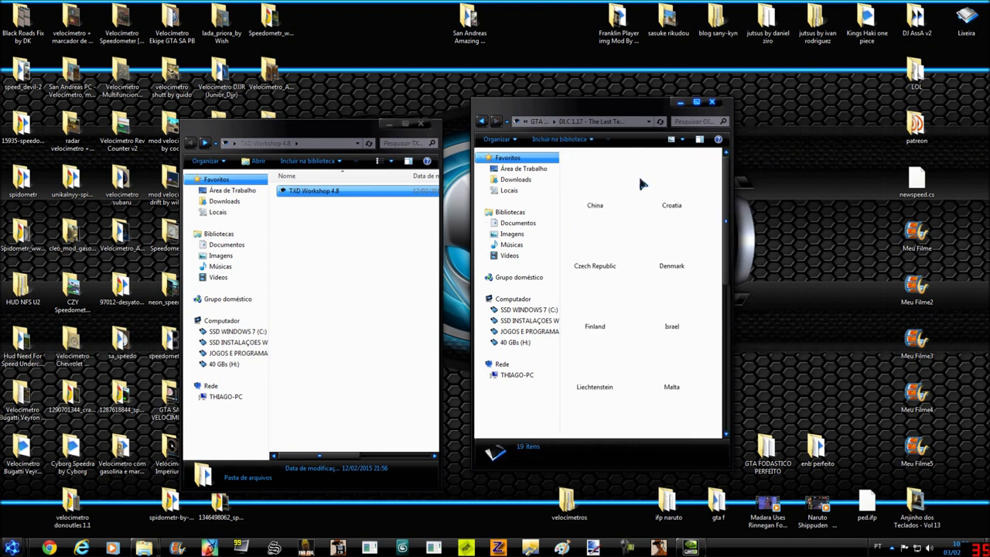
pyautogui.click(699, 198)
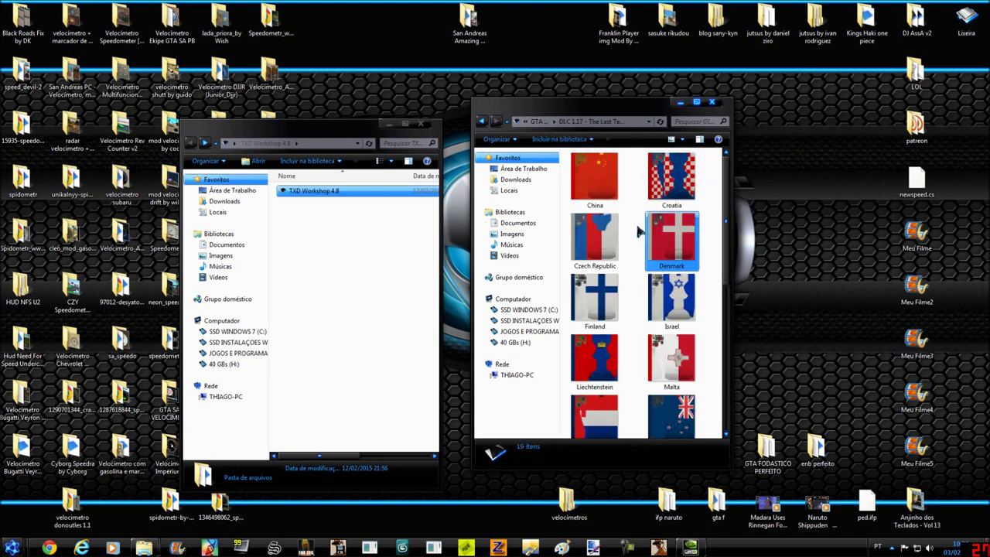
pyautogui.click(696, 102)
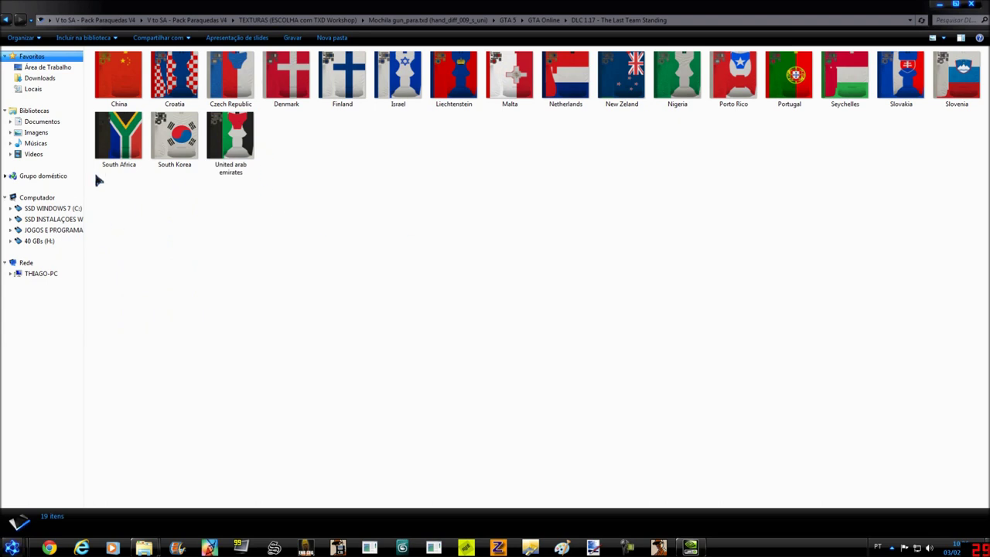
pyautogui.click(670, 108)
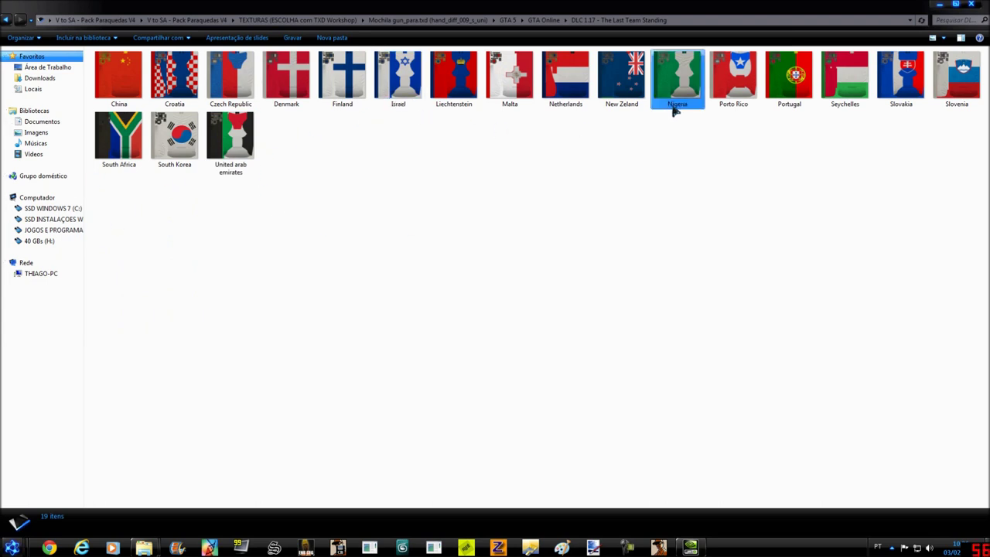
pyautogui.click(684, 114)
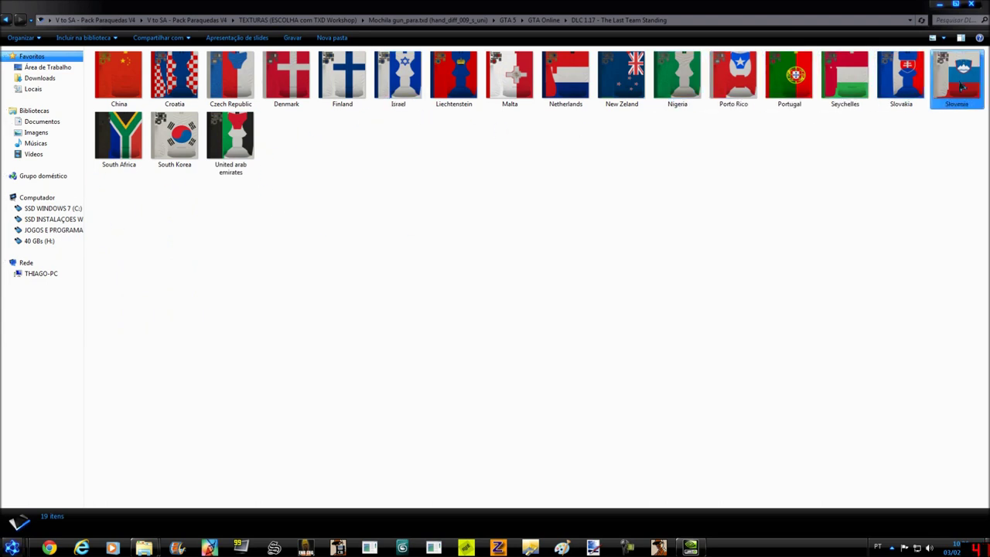
pyautogui.click(144, 133)
pyautogui.click(148, 133)
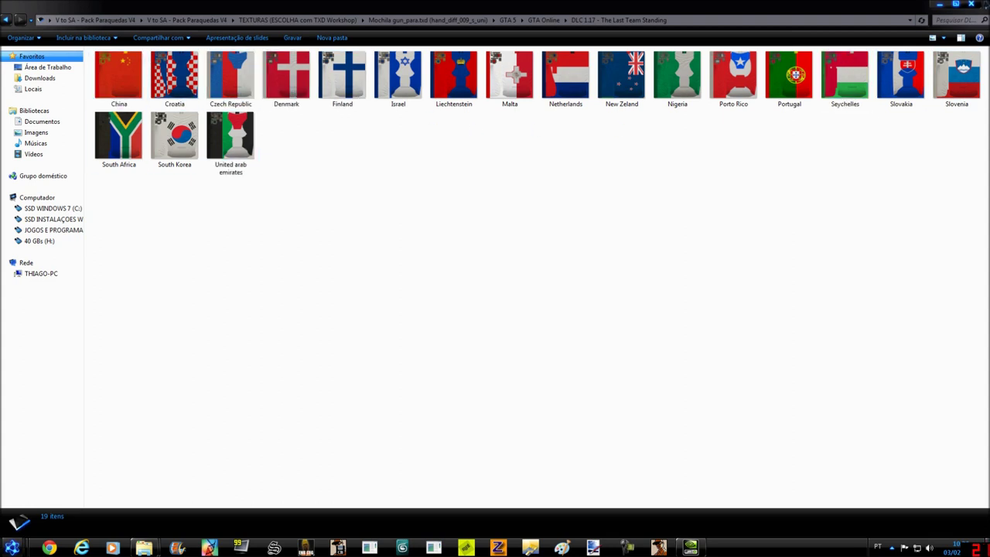
pyautogui.click(956, 4)
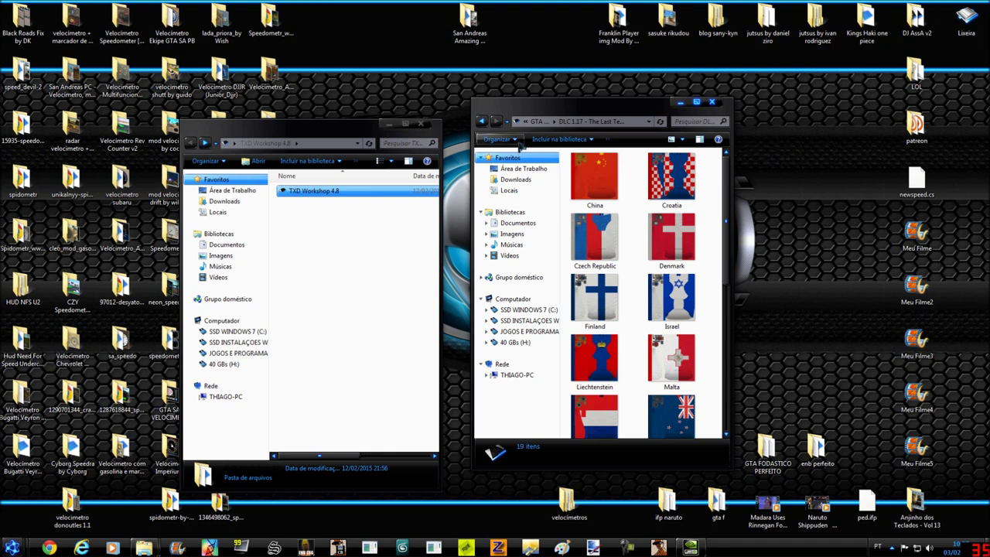
pyautogui.click(481, 121)
# - Check the Brazil backpack texture in the DLC 1.16 folder, return to GTA Online and select the High Flyer image
pyautogui.doubleClick(610, 167)
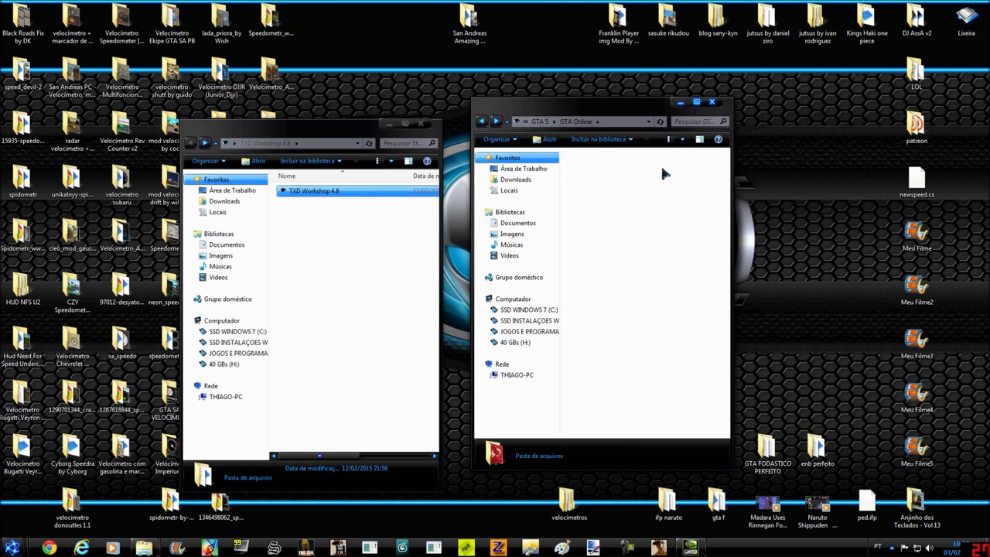
pyautogui.click(617, 313)
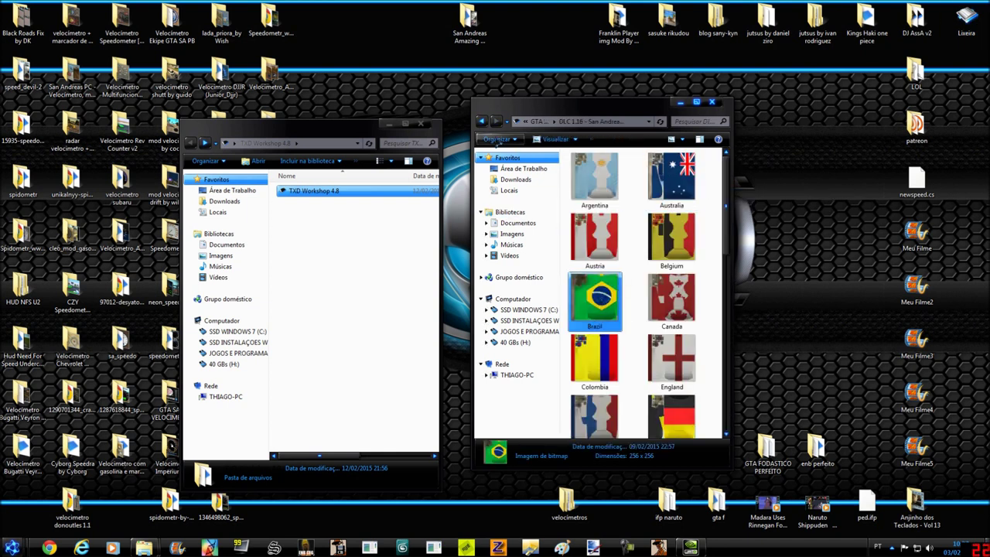
pyautogui.click(481, 121)
pyautogui.click(590, 192)
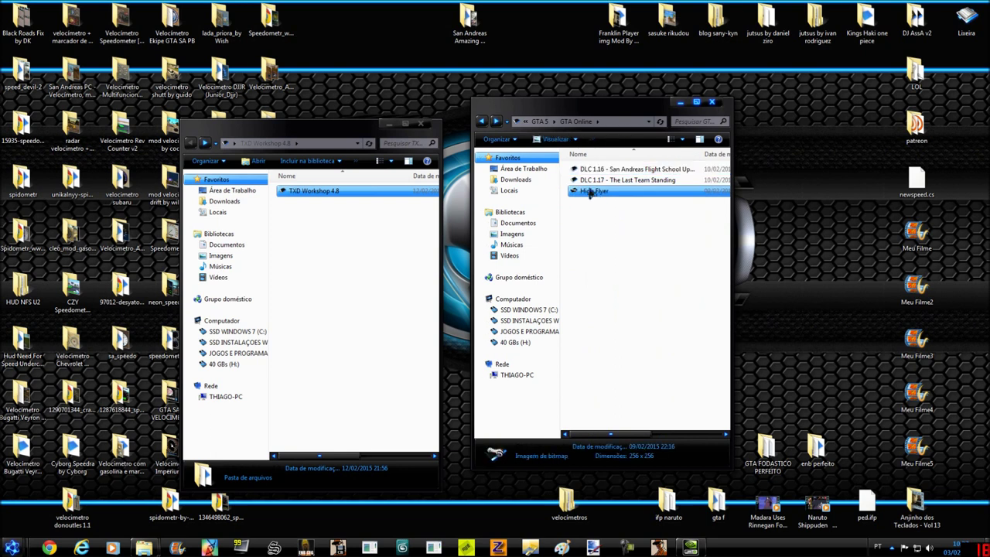
# - Examine the High Flyer backpack texture up close, close it and return to the GTA 5 folder
pyautogui.doubleClick(610, 193)
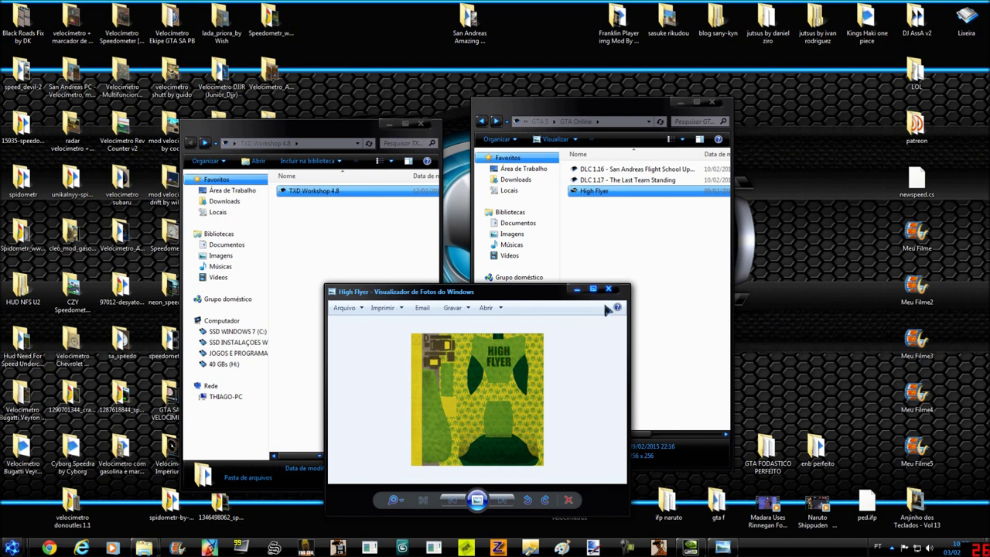
pyautogui.scroll(3, 521, 417)
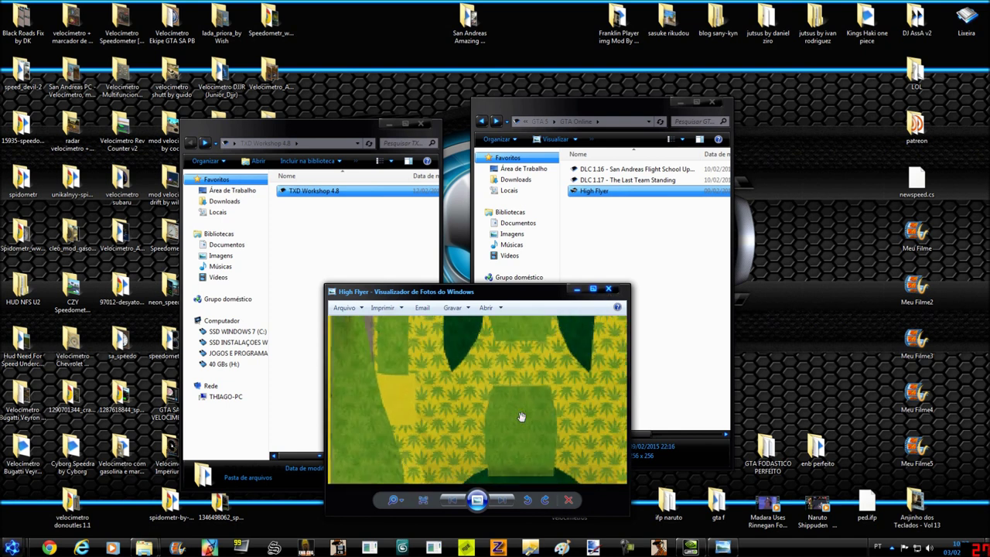
pyautogui.scroll(-5, 521, 417)
pyautogui.click(608, 289)
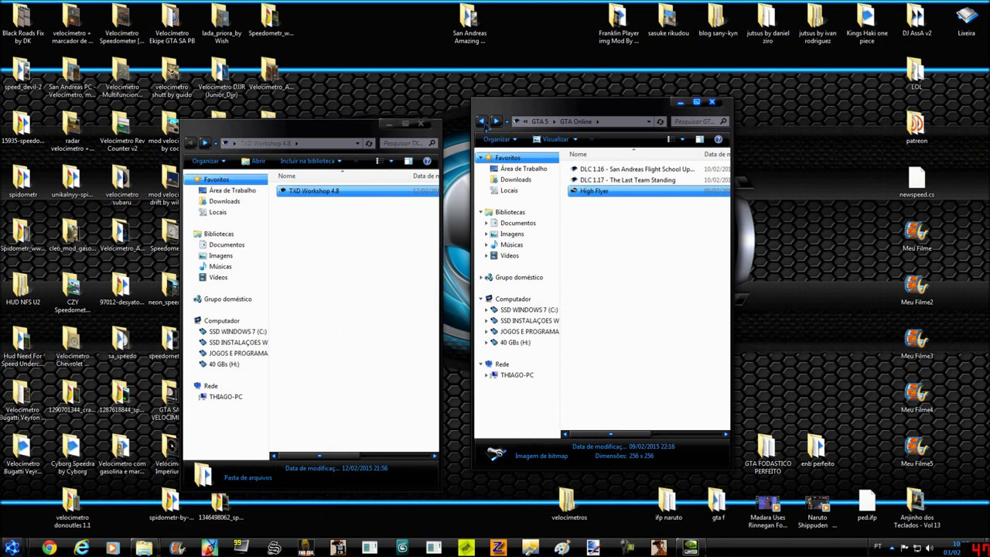
pyautogui.click(483, 122)
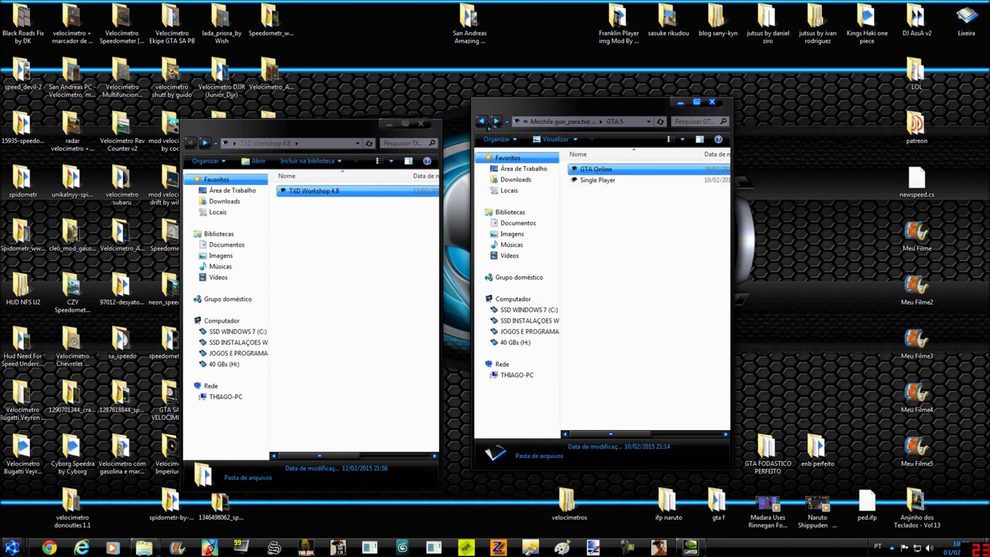
# - Look through the backpack textures in the Single Player folder and return to the Mochila gun_para.txd folder
pyautogui.doubleClick(600, 181)
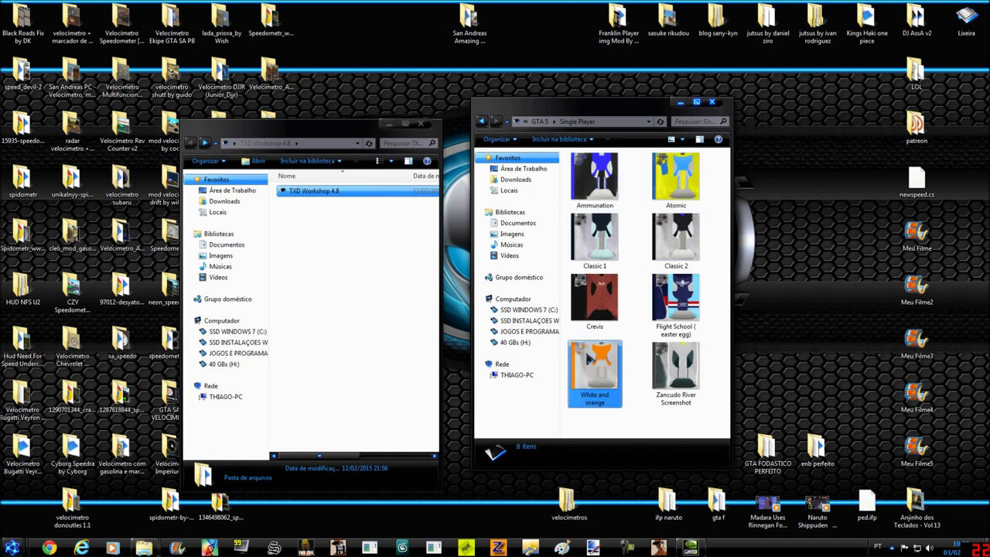
pyautogui.click(667, 394)
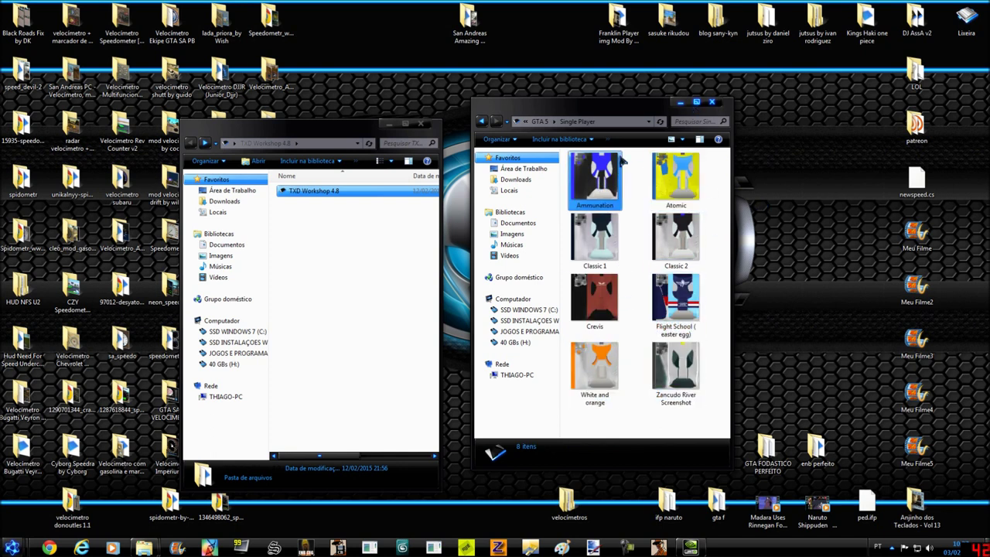
pyautogui.click(669, 265)
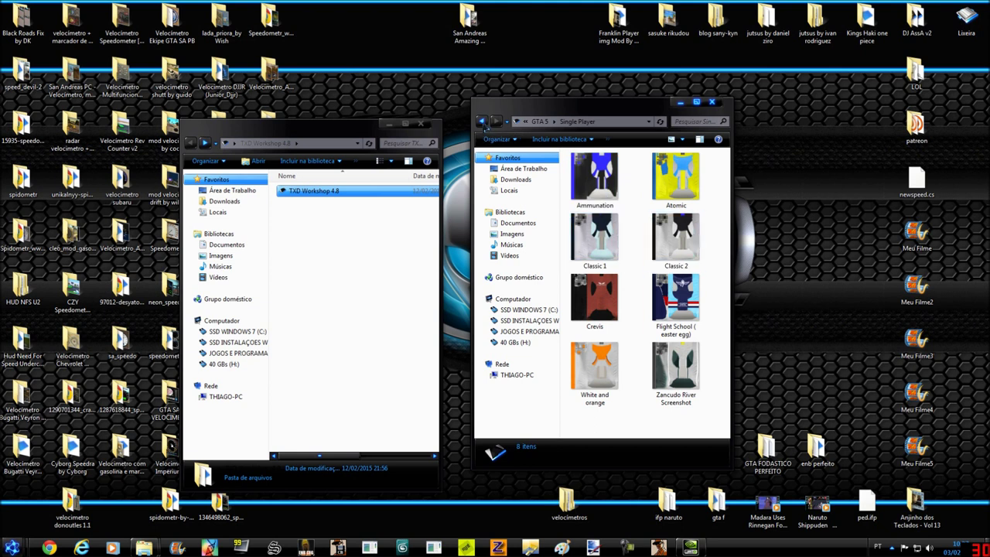
pyautogui.click(482, 123)
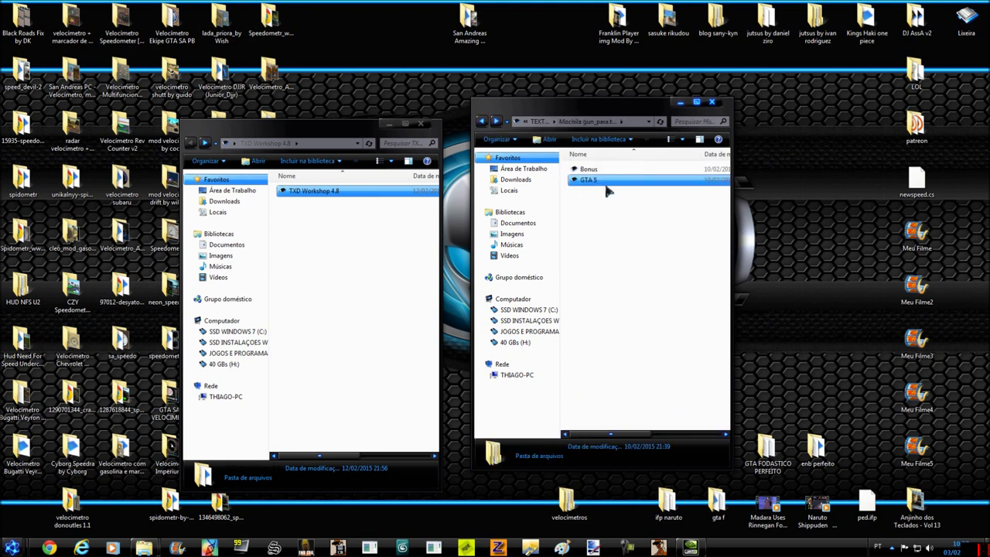
# - Open the Bonus backpack folder and display its contents as large thumbnails
pyautogui.doubleClick(592, 168)
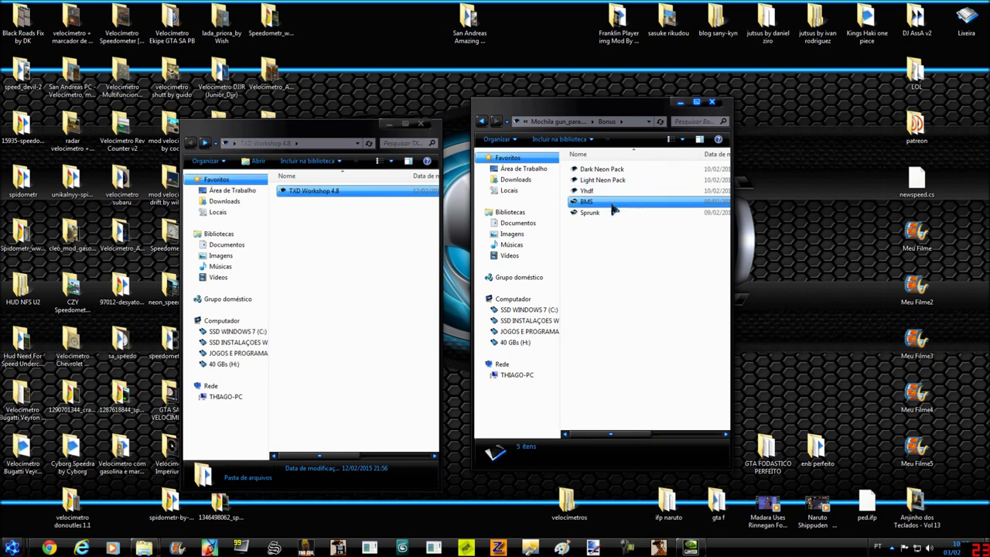
pyautogui.click(669, 140)
pyautogui.click(668, 140)
pyautogui.click(668, 140)
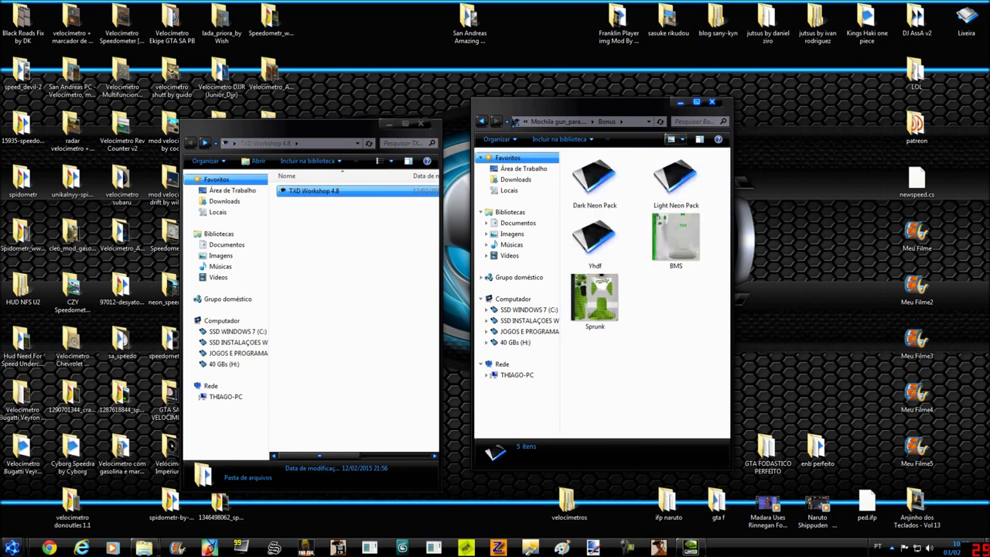
pyautogui.click(482, 122)
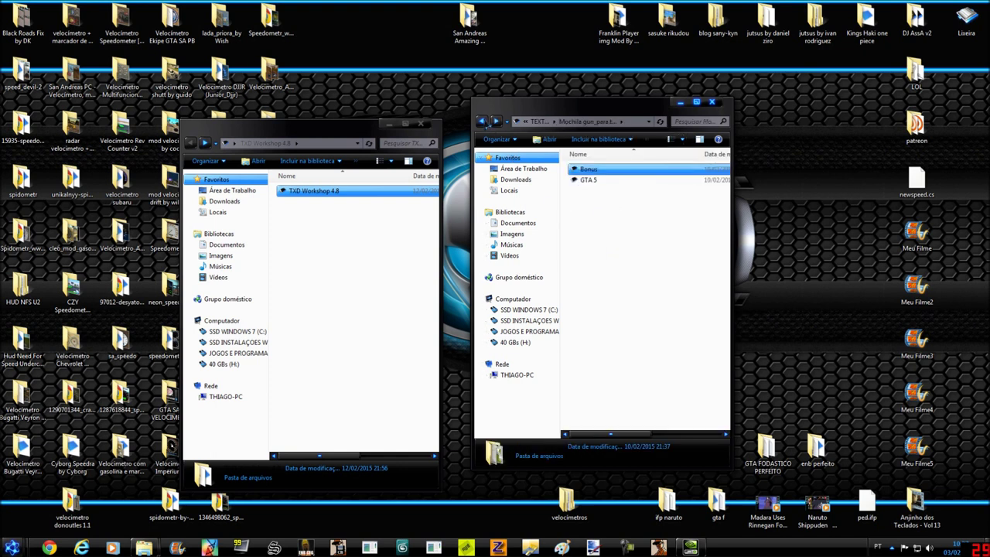
pyautogui.click(497, 123)
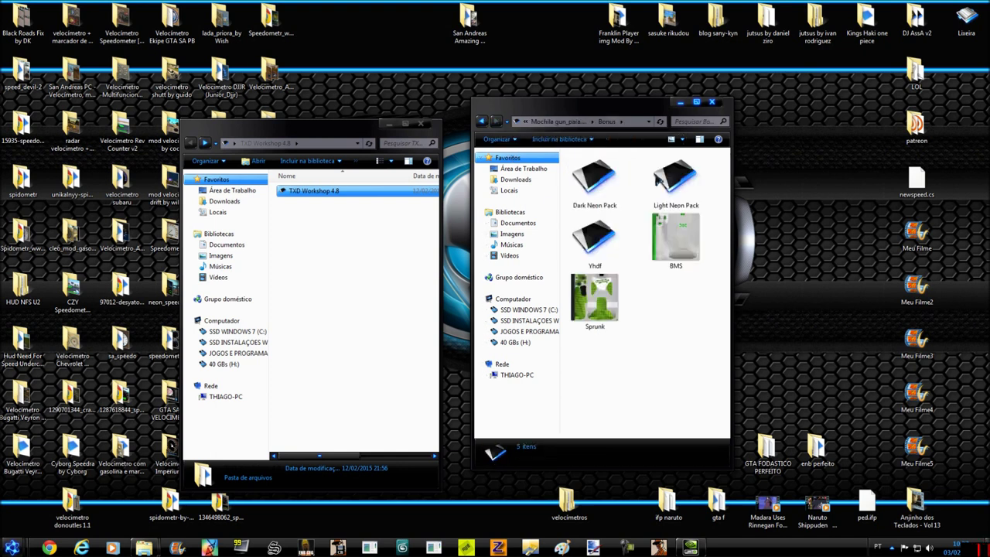
# - Look through the textures in the Dark Neon Pack and Light Neon Pack folders and return to Bonus
pyautogui.doubleClick(609, 180)
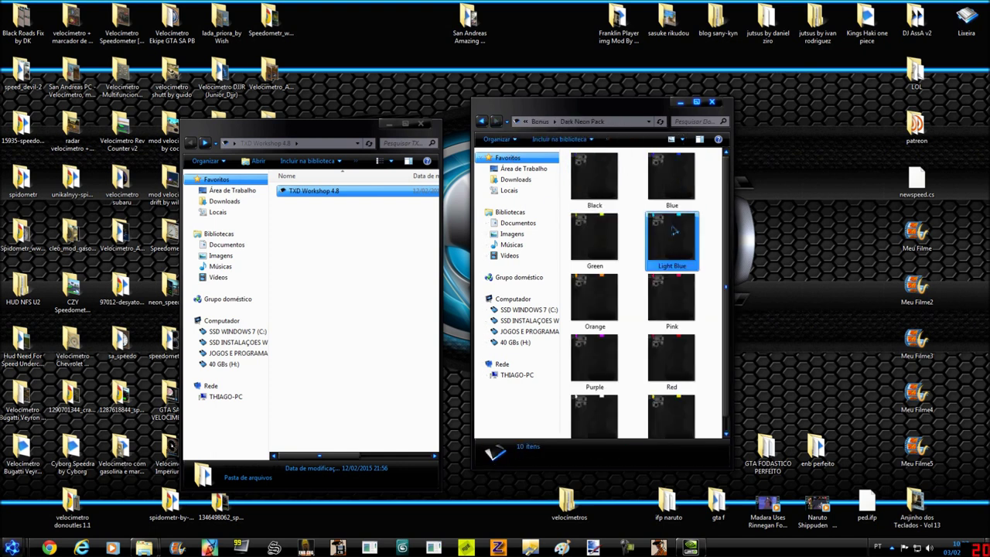
pyautogui.scroll(-1, 674, 231)
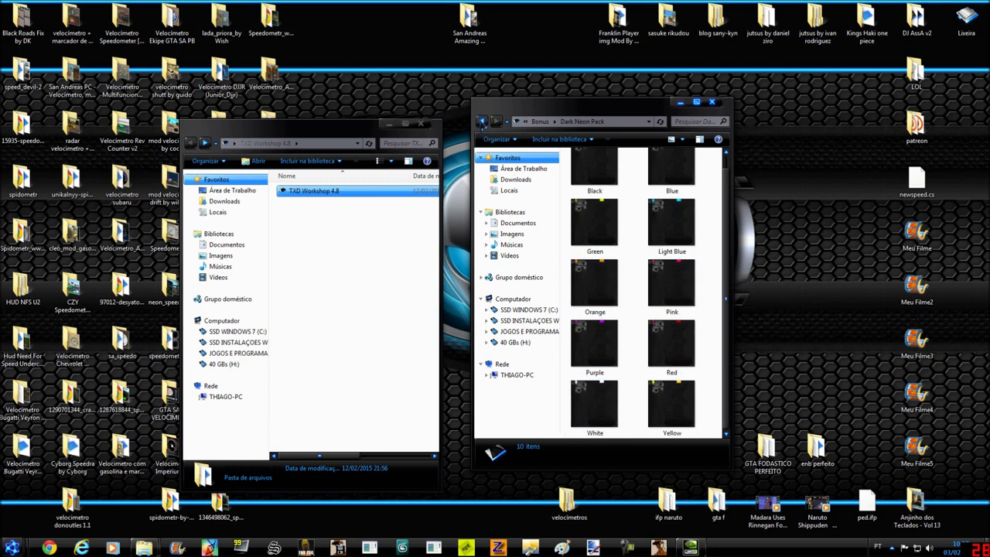
pyautogui.click(481, 121)
pyautogui.doubleClick(674, 180)
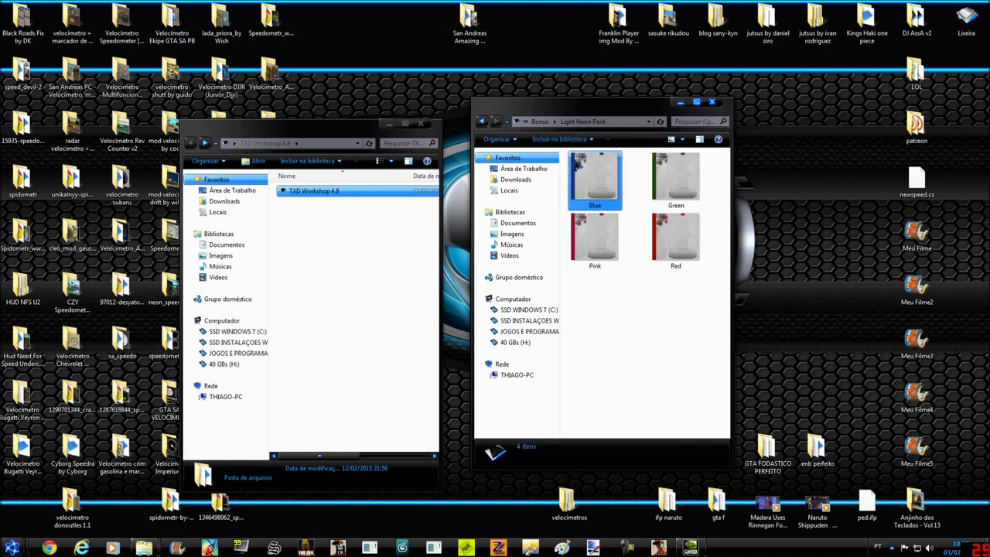
pyautogui.click(481, 121)
# - View the Red backpack texture in the Yhdf folder, close it and return to Bonus
pyautogui.doubleClick(593, 237)
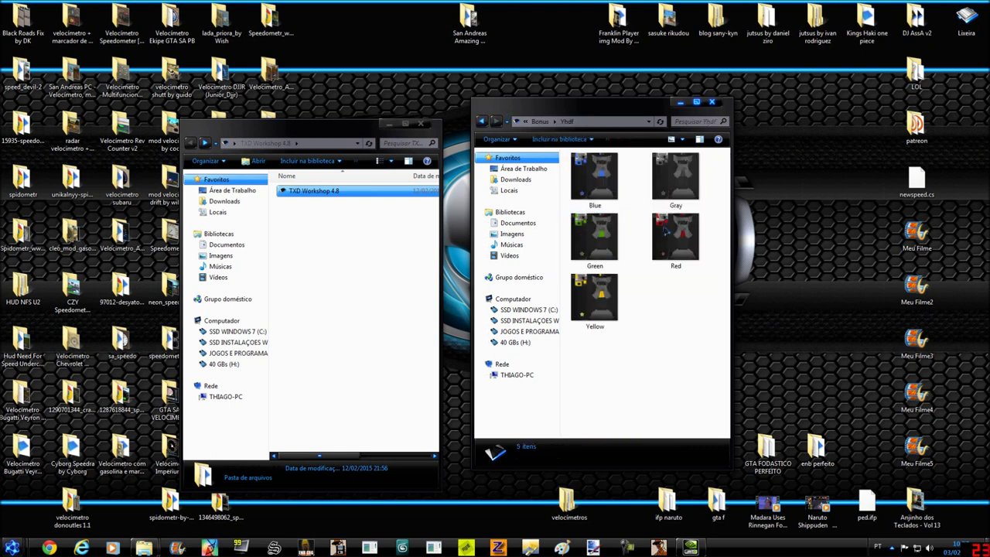
pyautogui.click(674, 243)
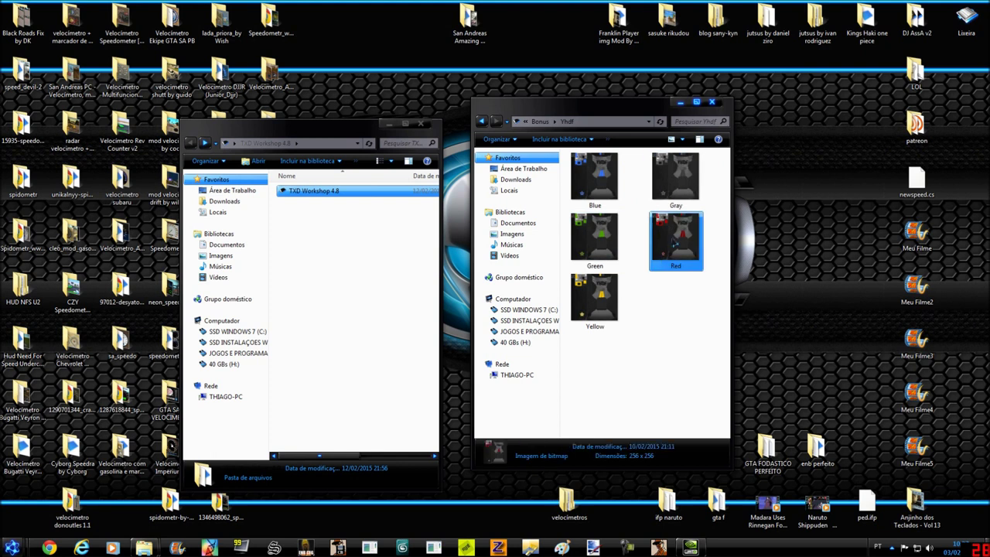
pyautogui.doubleClick(674, 243)
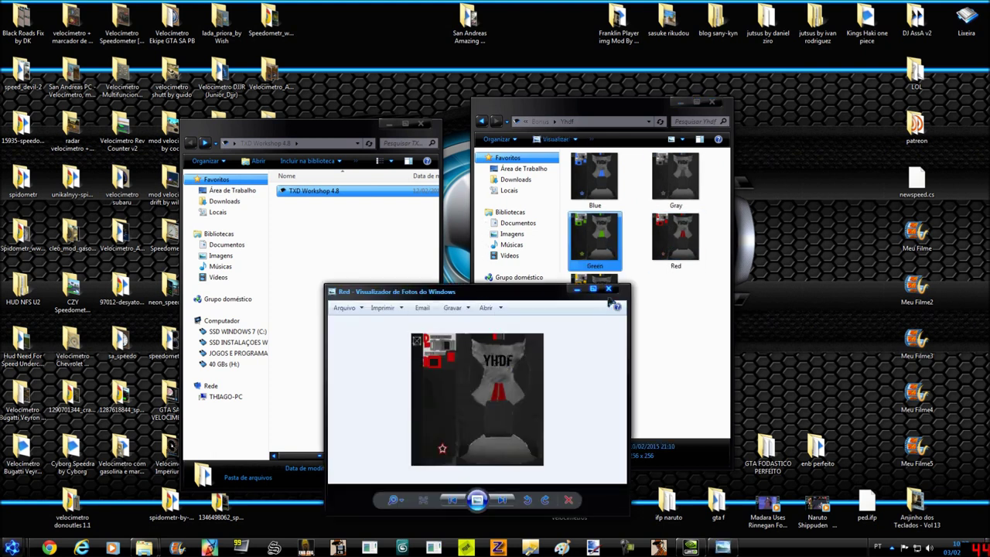
pyautogui.click(607, 290)
pyautogui.click(481, 122)
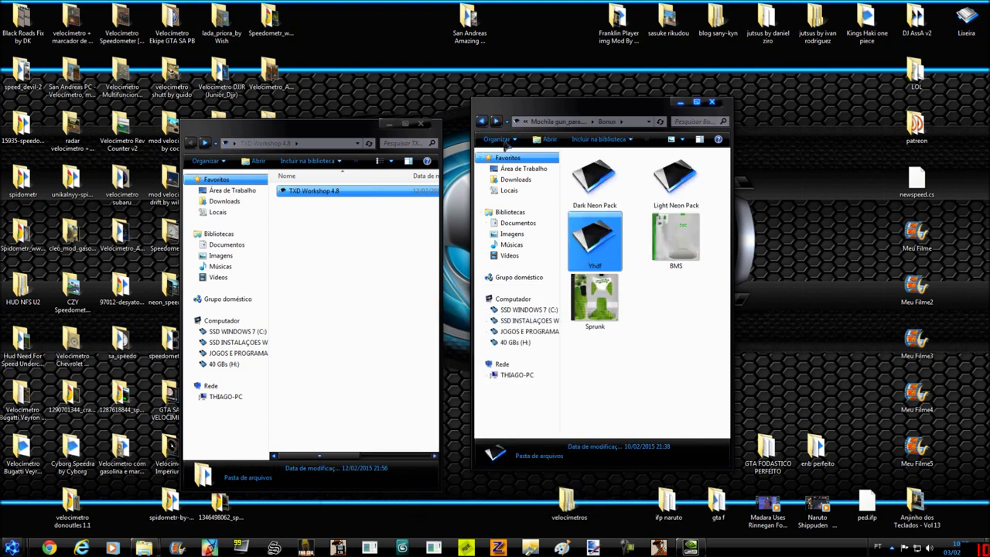
# - View the Sprunk backpack texture, close it and return to the Mochila gun_para.txd folder
pyautogui.doubleClick(594, 298)
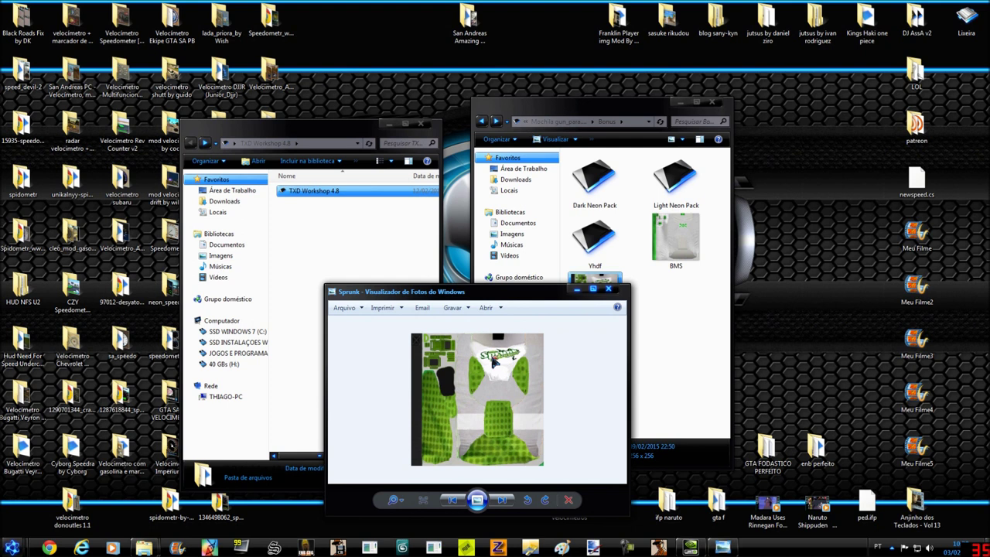
pyautogui.click(608, 290)
pyautogui.click(481, 121)
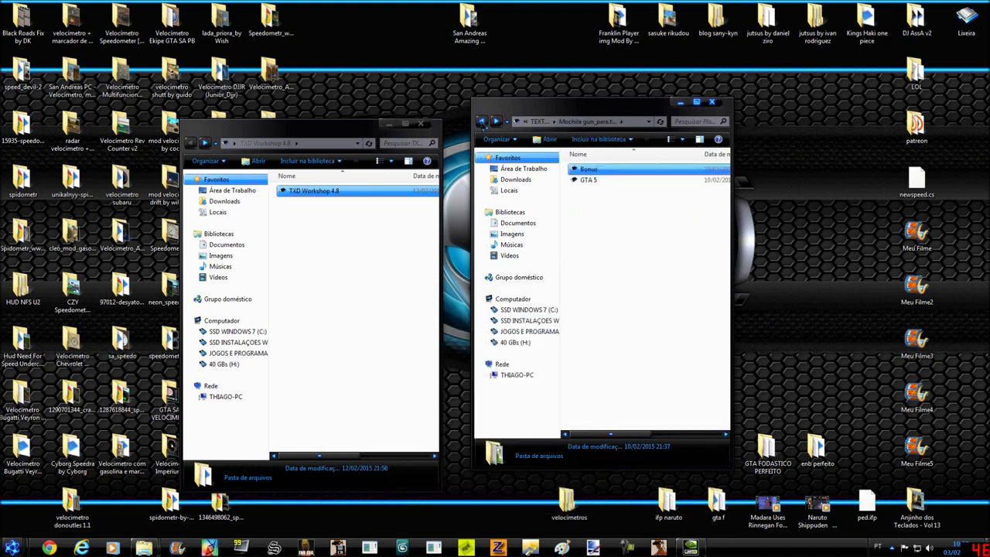
# - Check the GTA 5 backpack folder again and return to the TEXTURAS (ESCOLHA com TXD Workshop) folder
pyautogui.doubleClick(594, 180)
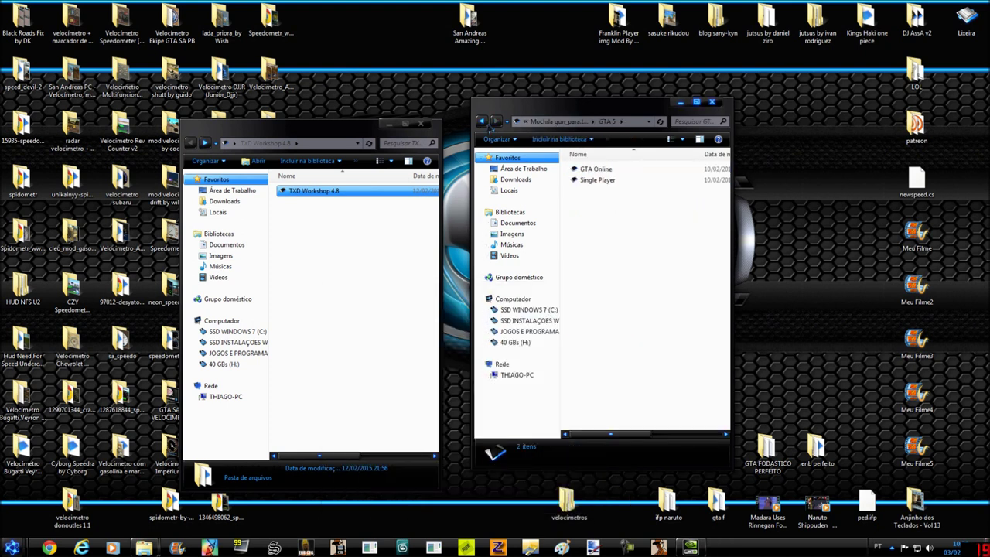
pyautogui.click(483, 123)
pyautogui.click(483, 123)
pyautogui.keyDown('ctrl'); pyautogui.click(623, 213); pyautogui.keyUp('ctrl')
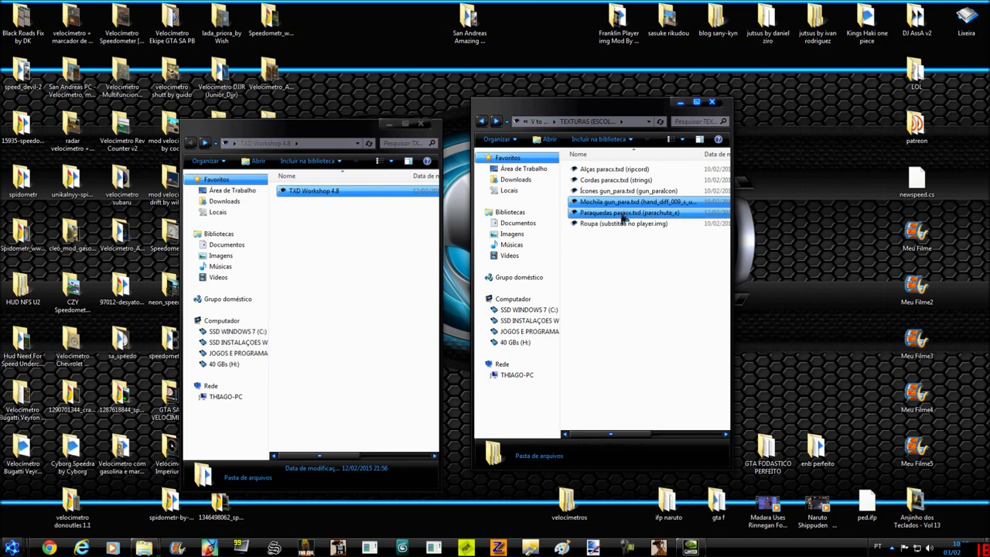
pyautogui.keyDown('ctrl'); pyautogui.click(594, 215); pyautogui.keyUp('ctrl')
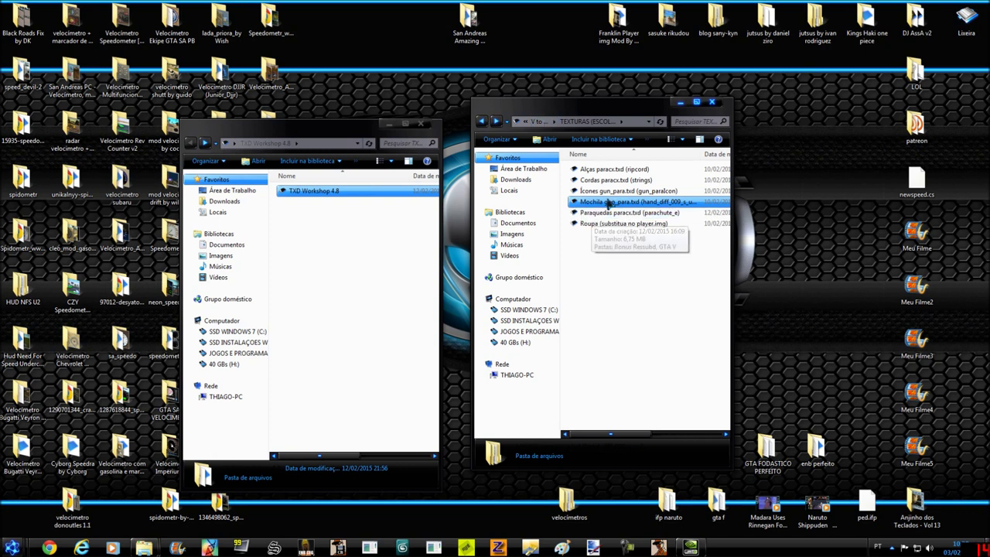
# - Open the Bonus Ressubd folder under Paraquedas paracx.txd (parachute_e)
pyautogui.doubleClick(613, 213)
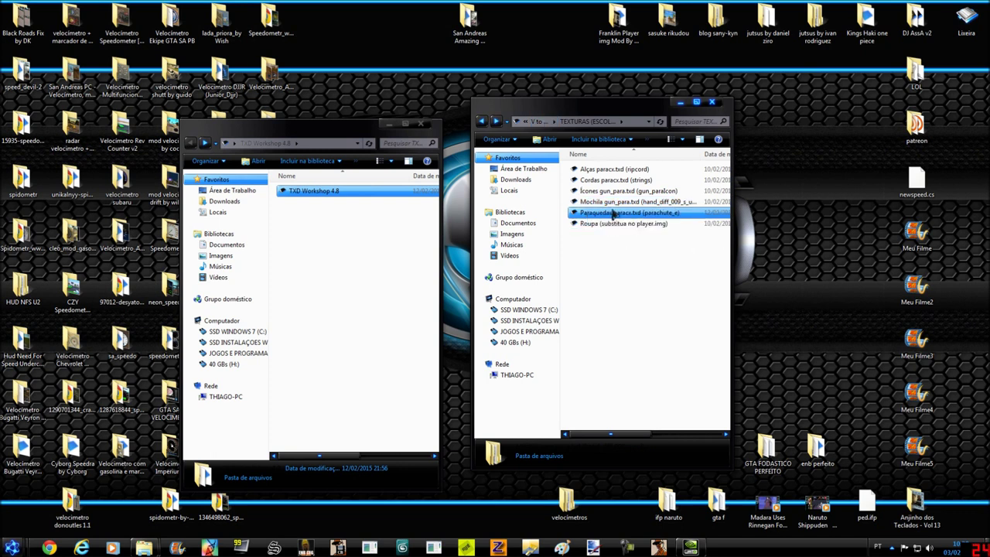
pyautogui.click(589, 181)
pyautogui.click(603, 169)
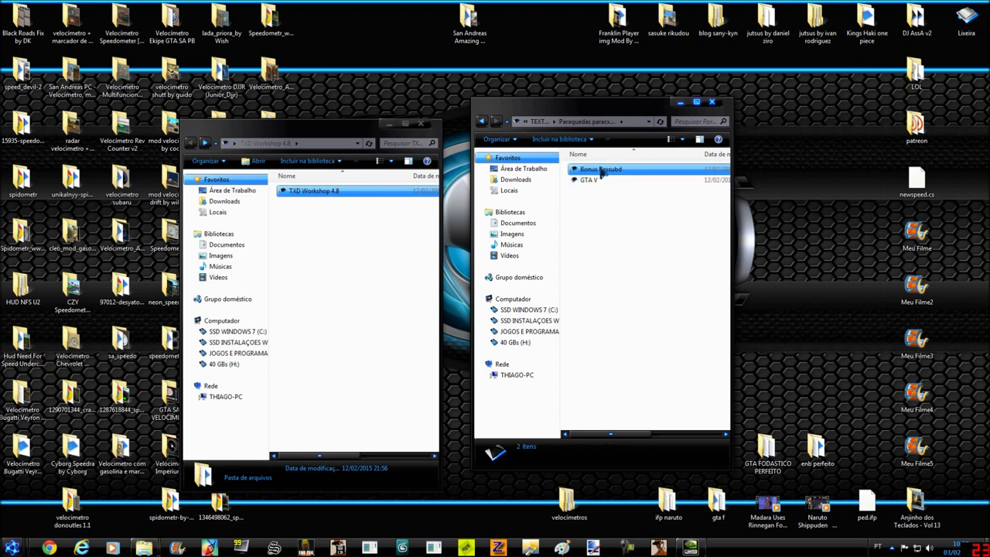
pyautogui.doubleClick(603, 170)
# - Look over the Bonus Ressubd parachute textures, viewing the Dragon Ball Z Versus image and closing it
pyautogui.click(693, 179)
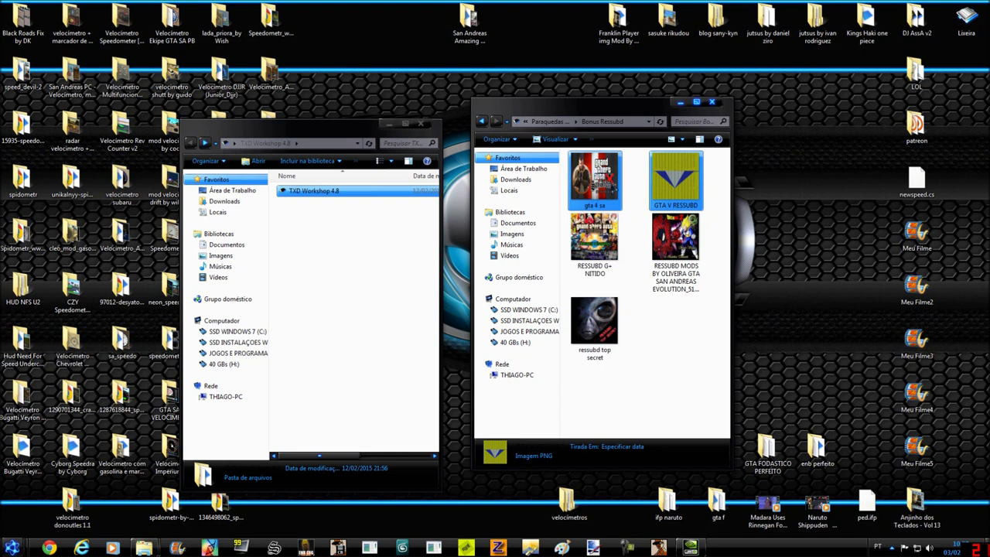
pyautogui.doubleClick(667, 251)
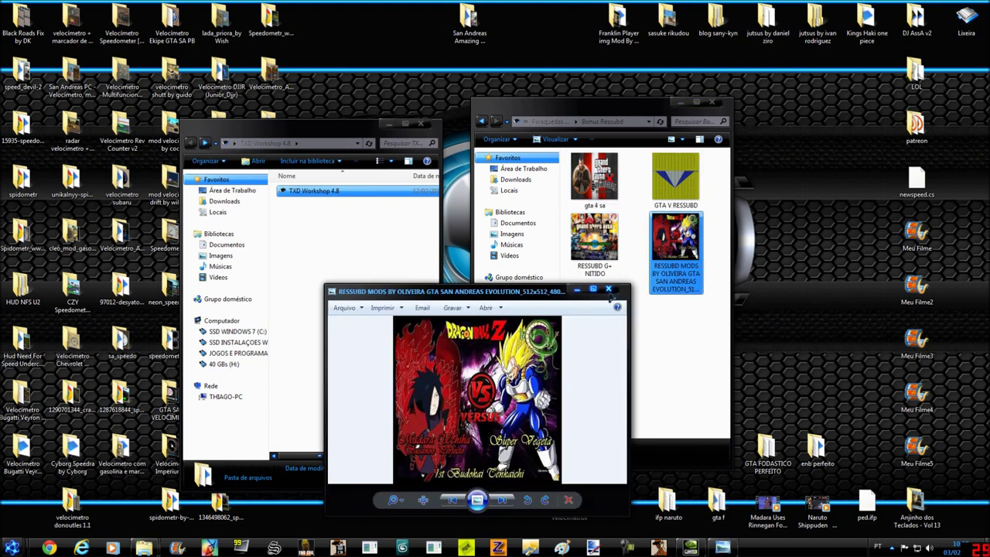
pyautogui.click(608, 290)
pyautogui.click(615, 244)
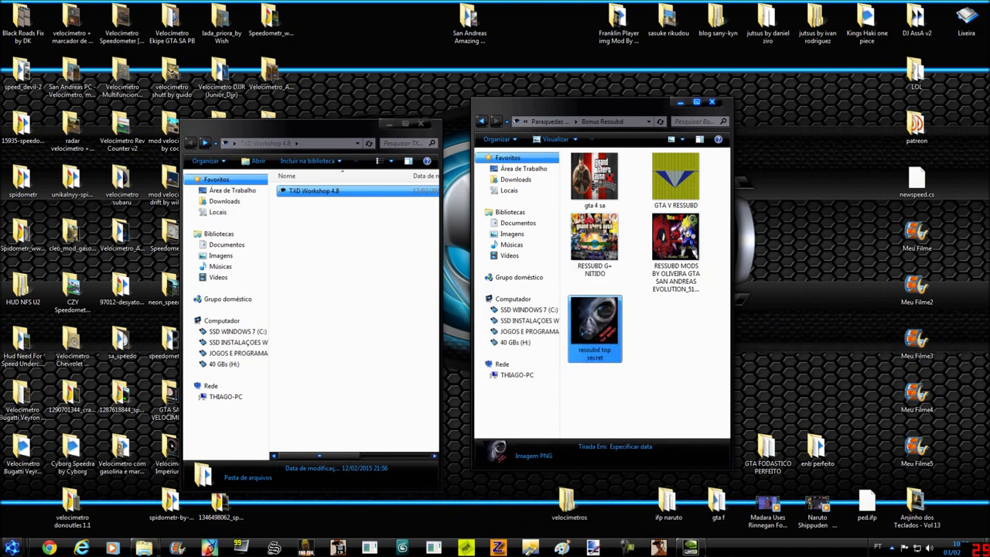
# - Open the GTA V folder under Paraquedas paracx.txd (parachute_e) and browse its parachute textures
pyautogui.click(482, 122)
pyautogui.doubleClick(609, 180)
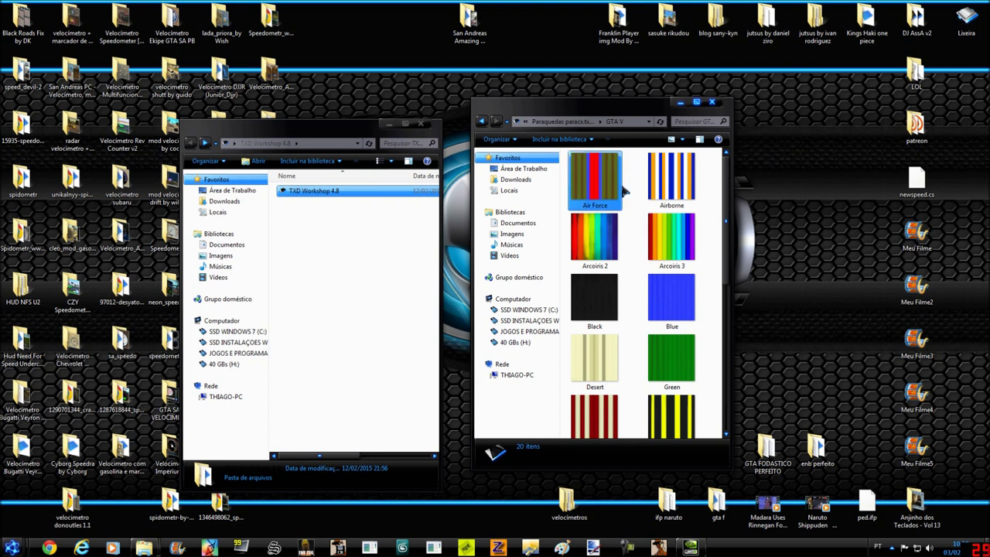
pyautogui.click(610, 248)
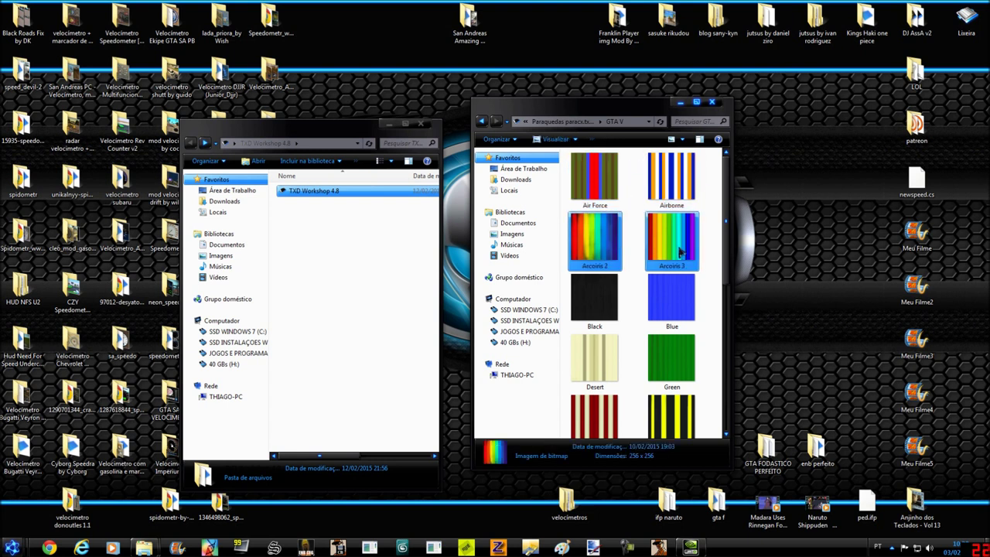
pyautogui.click(594, 300)
pyautogui.scroll(-5, 696, 270)
pyautogui.click(695, 262)
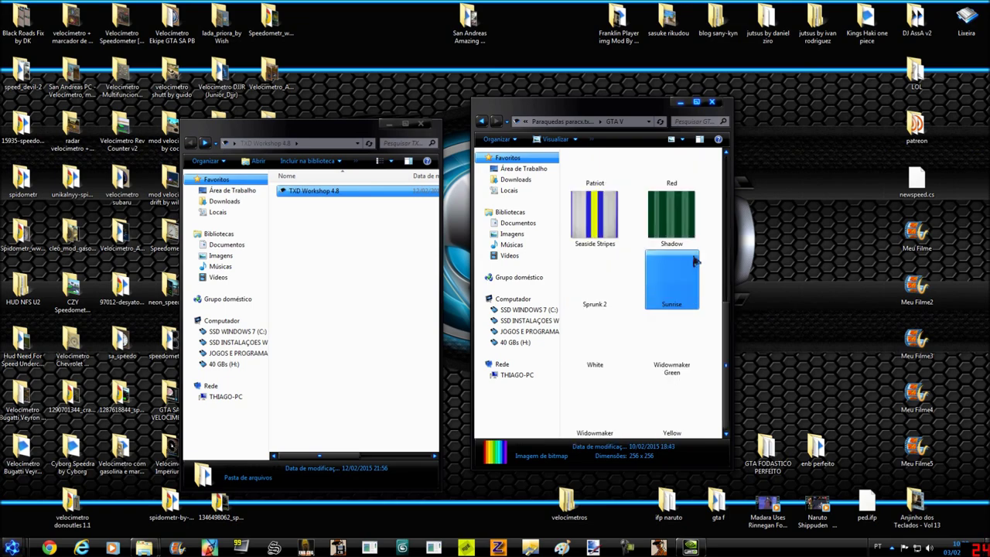
# - Maximize the GTA V texture folder window, view the Sprunk 2 parachute texture and close the image
pyautogui.click(696, 102)
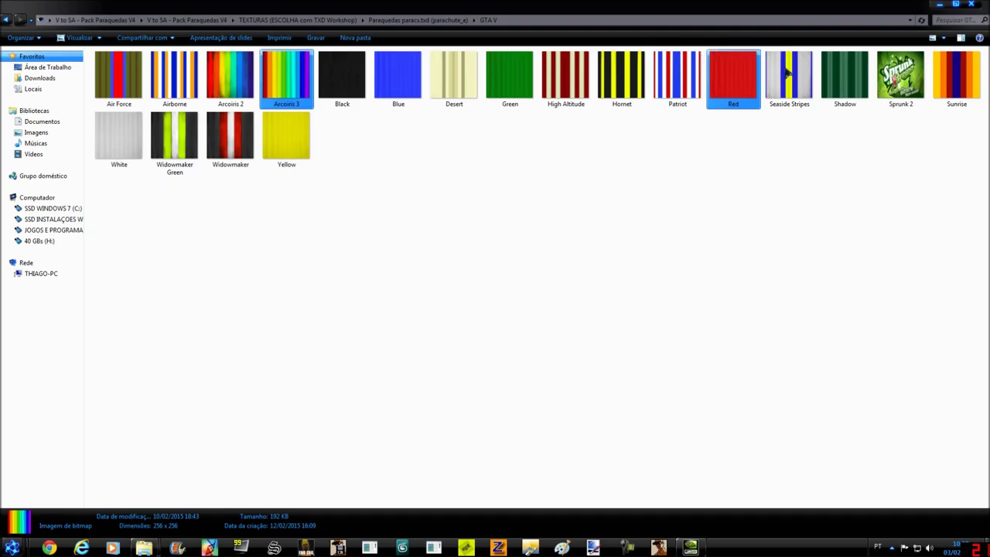
pyautogui.doubleClick(900, 77)
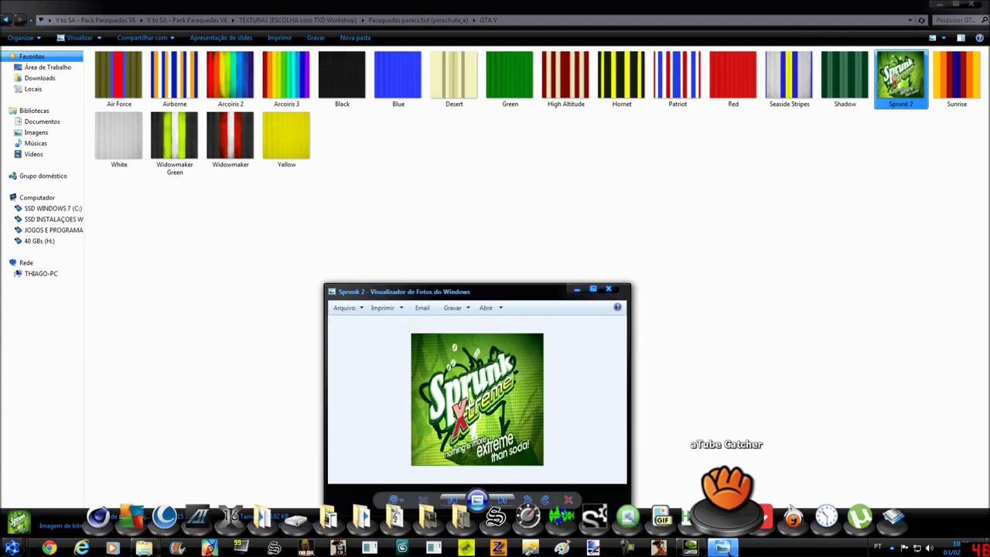
pyautogui.click(608, 290)
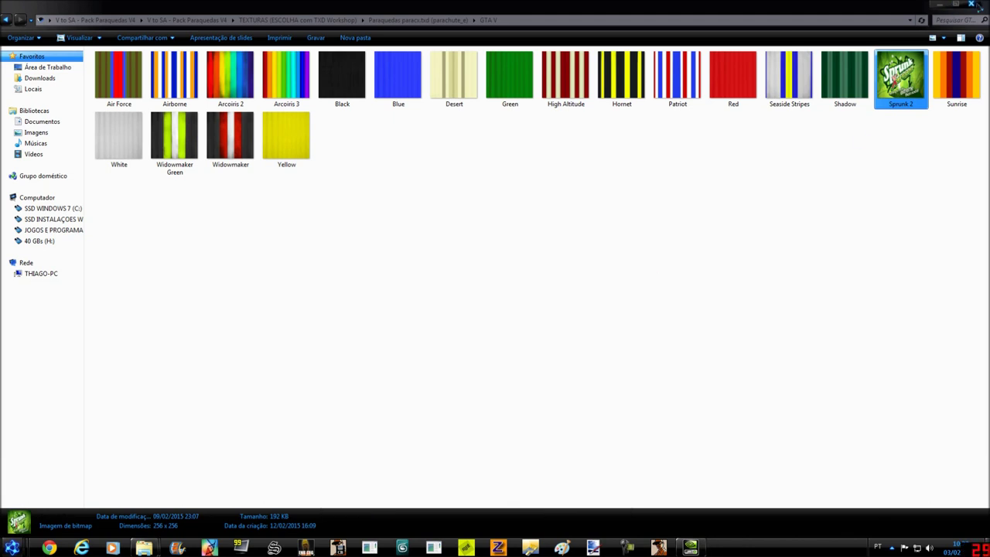
# - Restore the GTA V texture window to its smaller size and return to the TEXTURAS (ESCOLHA com TXD Workshop) folder
pyautogui.click(956, 5)
pyautogui.scroll(1, 603, 232)
pyautogui.scroll(-3, 603, 232)
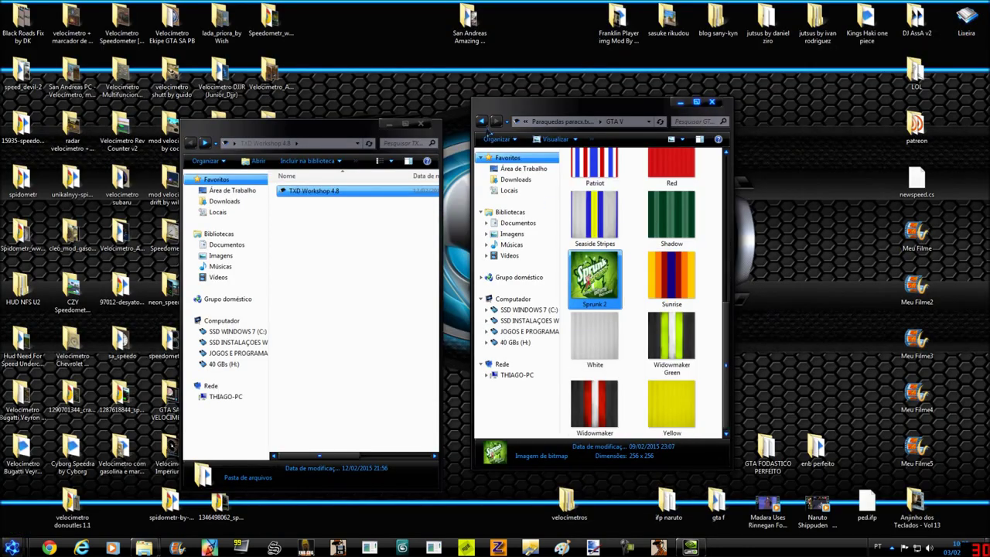
pyautogui.click(481, 122)
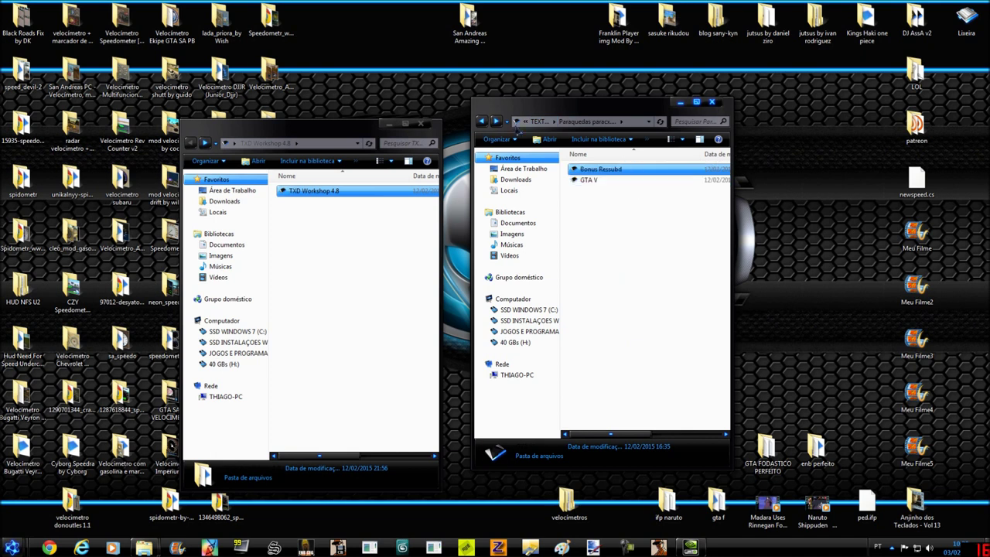
pyautogui.click(481, 122)
# - Open the Roupa (substitua no player.img) folder and inspect the garageleg.txd and garagetop.txd files
pyautogui.keyDown('shift'); pyautogui.click(638, 224); pyautogui.keyUp('shift')
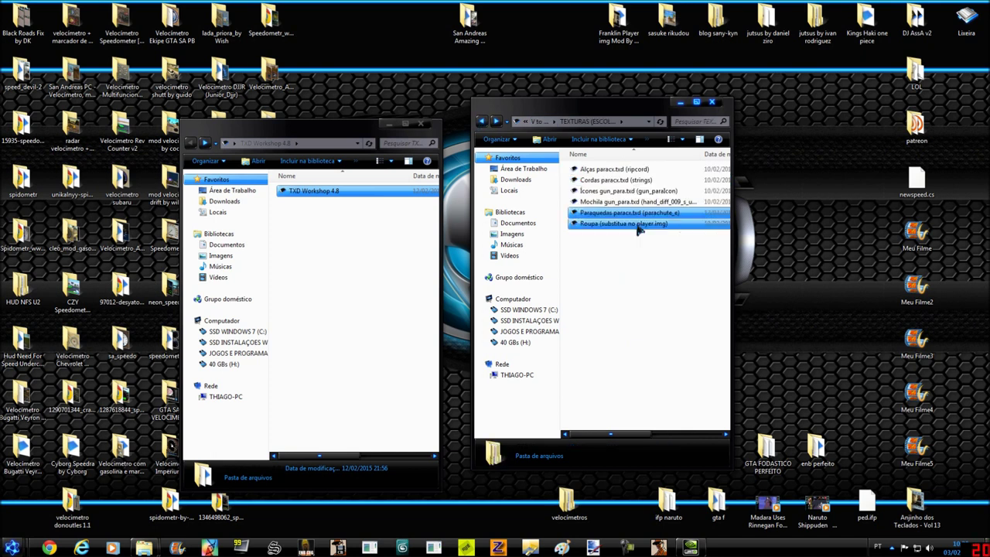
pyautogui.click(601, 224)
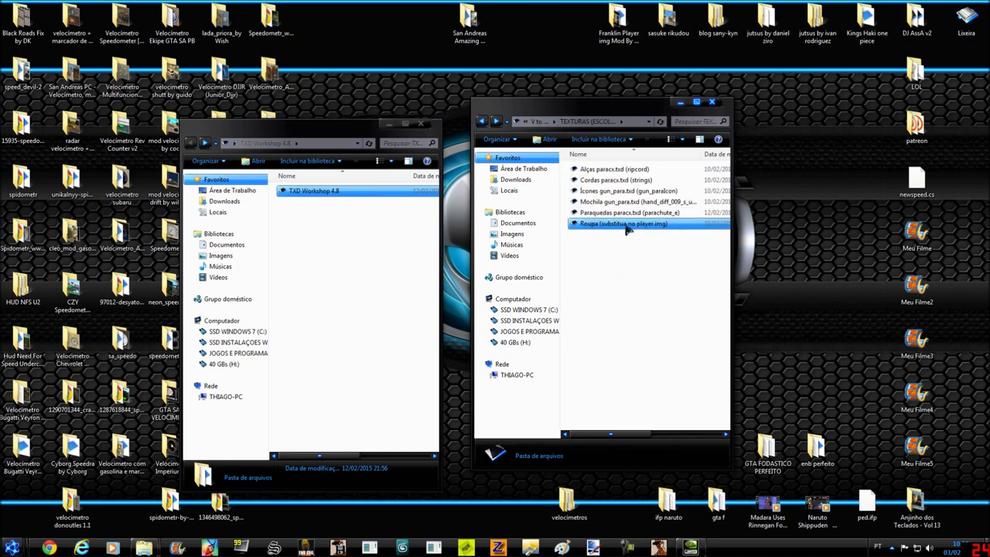
pyautogui.doubleClick(601, 224)
pyautogui.click(626, 170)
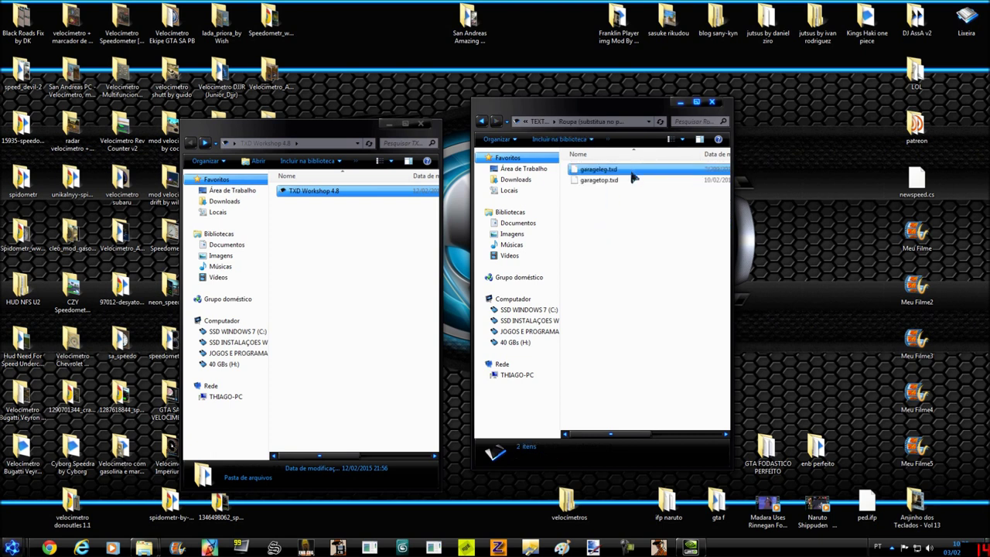
pyautogui.click(634, 180)
pyautogui.keyDown('shift'); pyautogui.click(638, 170); pyautogui.keyUp('shift')
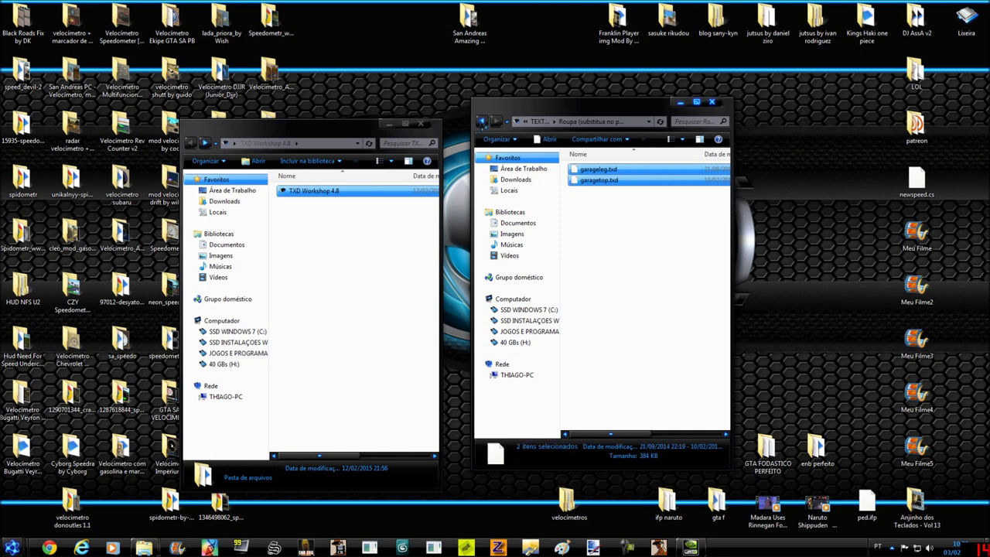
# - Return to the TEXTURAS folder and rearrange both folder windows around the GTA San Andreas ORIGINAL folder at the desktop's centre
pyautogui.click(481, 121)
pyautogui.keyDown('ctrl'); pyautogui.click(649, 179); pyautogui.keyUp('ctrl')
pyautogui.keyDown('ctrl'); pyautogui.click(572, 181); pyautogui.keyUp('ctrl')
pyautogui.moveTo(576, 109); pyautogui.dragTo(732, 76)
pyautogui.moveTo(569, 395); pyautogui.dragTo(545, 321)
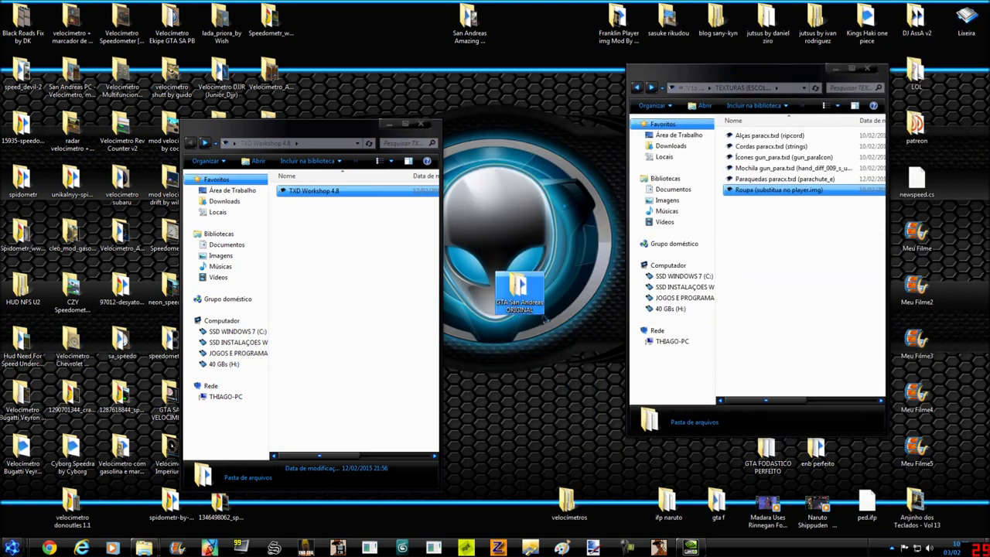
pyautogui.moveTo(730, 80); pyautogui.dragTo(692, 91)
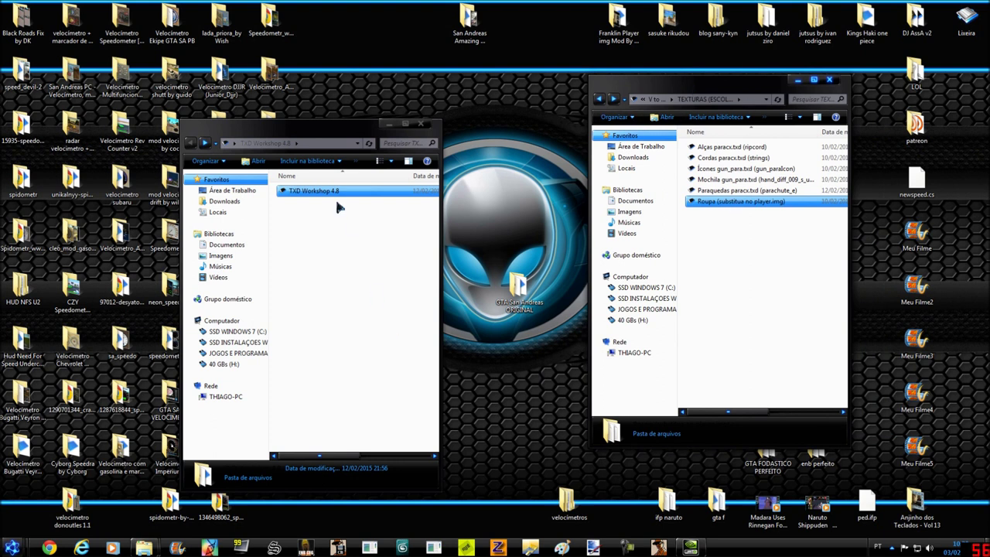
pyautogui.moveTo(332, 152); pyautogui.dragTo(307, 140)
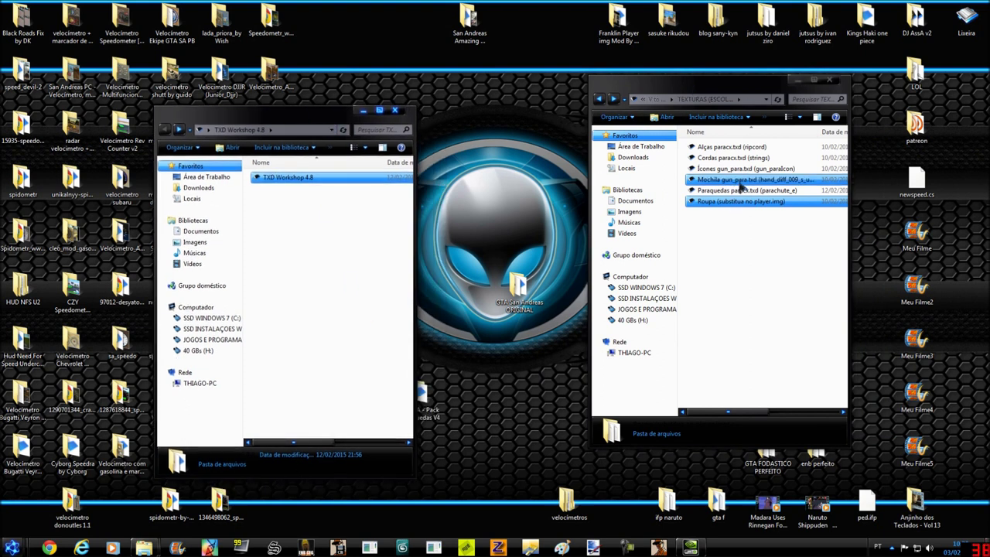
# - Go back to the main pack folder, check the contents of anim (add gta3.img) and return to the pack folder
pyautogui.click(602, 99)
pyautogui.keyDown('ctrl'); pyautogui.click(733, 169); pyautogui.keyUp('ctrl')
pyautogui.keyDown('ctrl'); pyautogui.click(733, 168); pyautogui.keyUp('ctrl')
pyautogui.keyDown('ctrl'); pyautogui.click(706, 159); pyautogui.keyUp('ctrl')
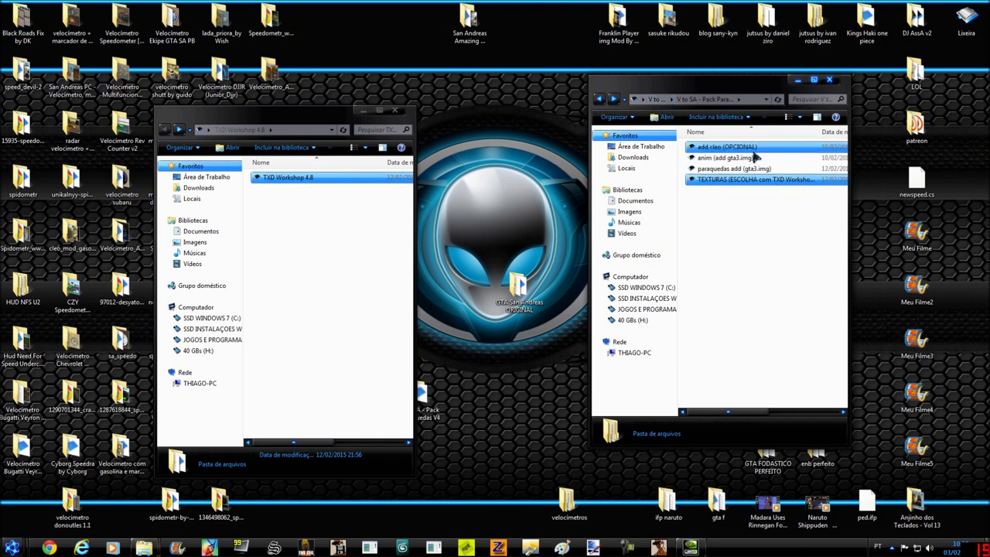
pyautogui.doubleClick(716, 158)
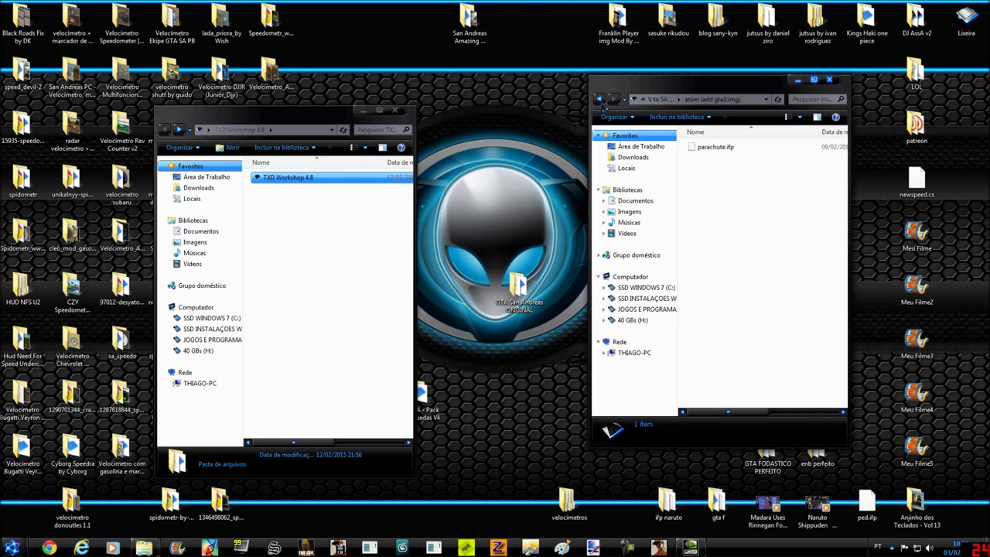
pyautogui.click(599, 99)
# - Launch Alci's IMG Editor 1.5, move its window clear of the desktop's upper edge and bring up its archive open dialog
pyautogui.moveTo(329, 518)
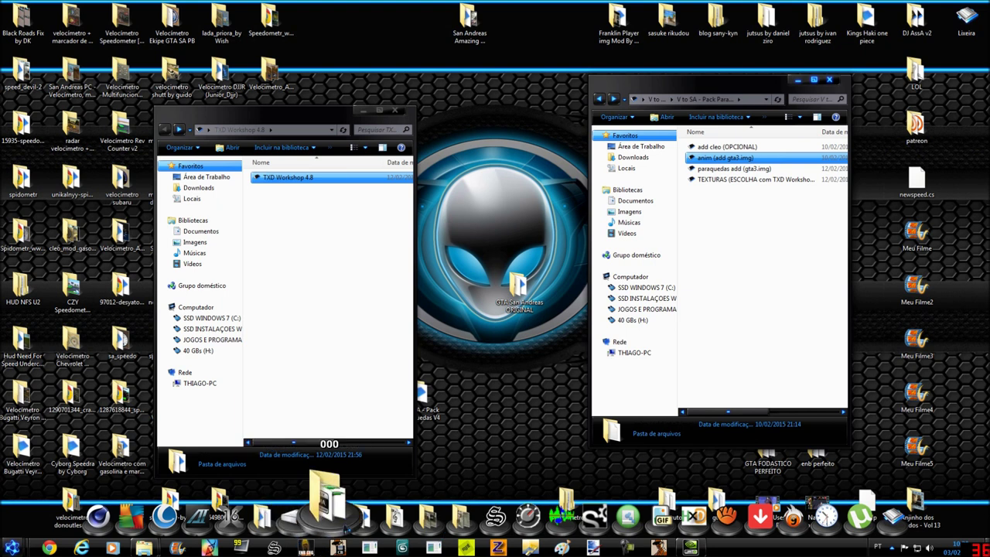
pyautogui.click(246, 516)
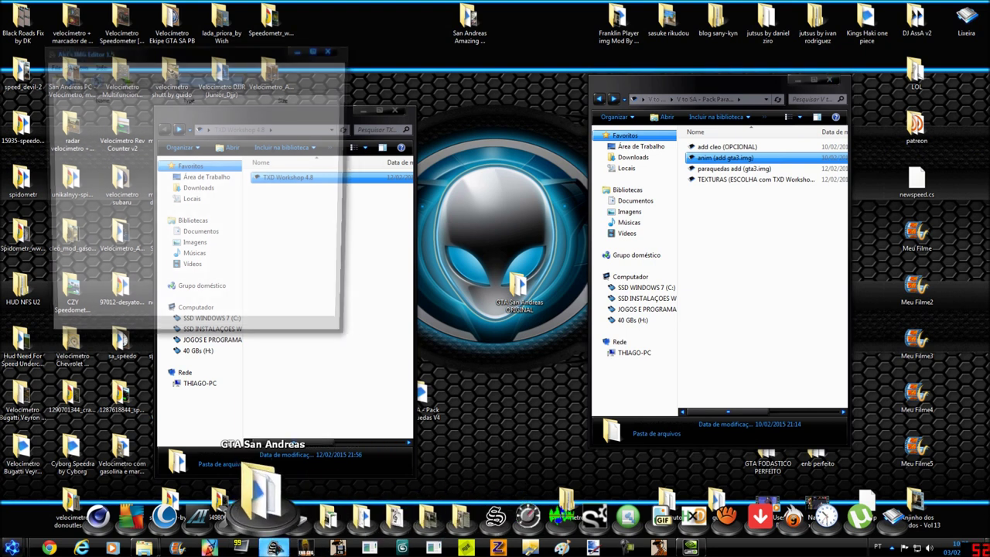
pyautogui.moveTo(180, 63); pyautogui.dragTo(224, 207)
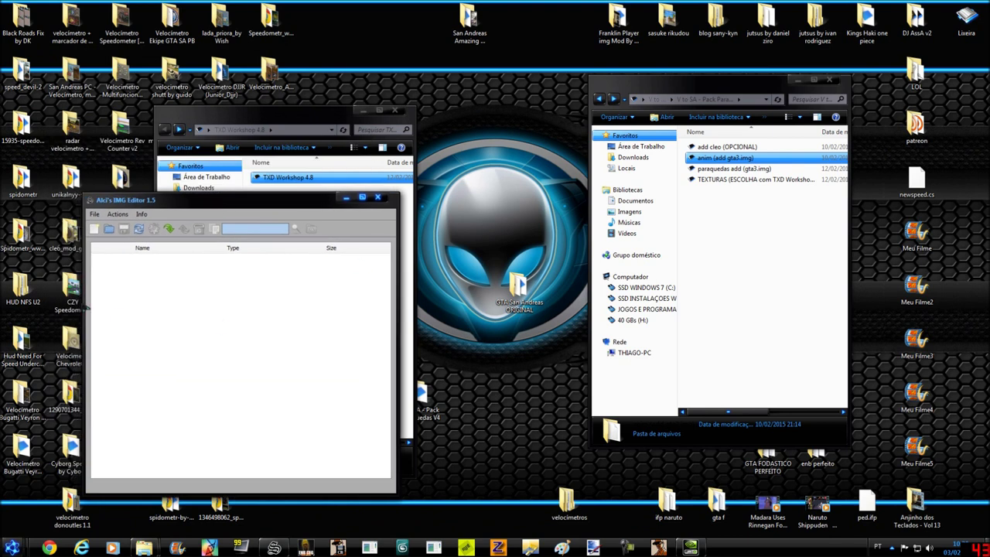
pyautogui.click(109, 230)
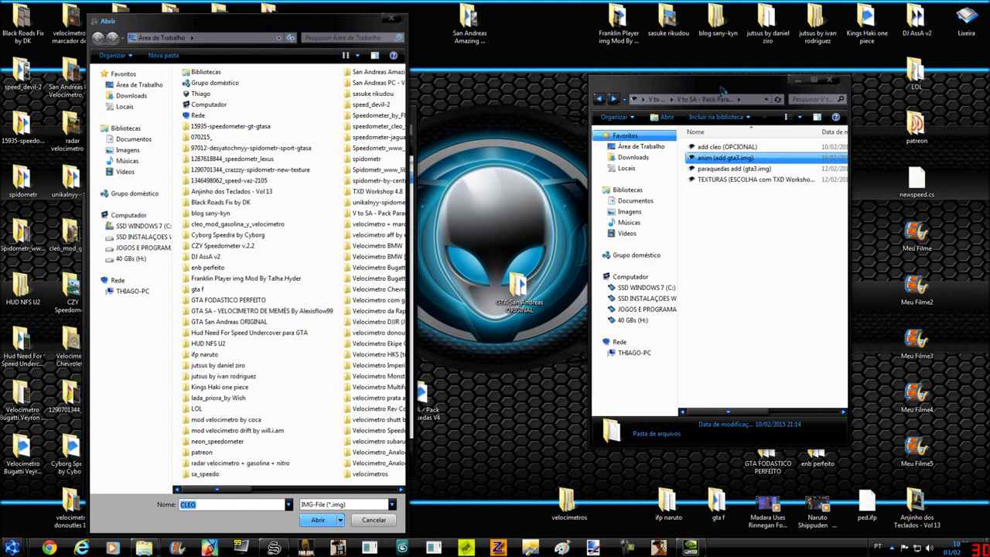
# - Open GTA San Andreas ORIGINAL in a separate folder window and locate the gta3 archive inside its models folder
pyautogui.moveTo(717, 77); pyautogui.dragTo(817, 93)
pyautogui.doubleClick(530, 292)
pyautogui.moveTo(761, 103); pyautogui.dragTo(508, 114)
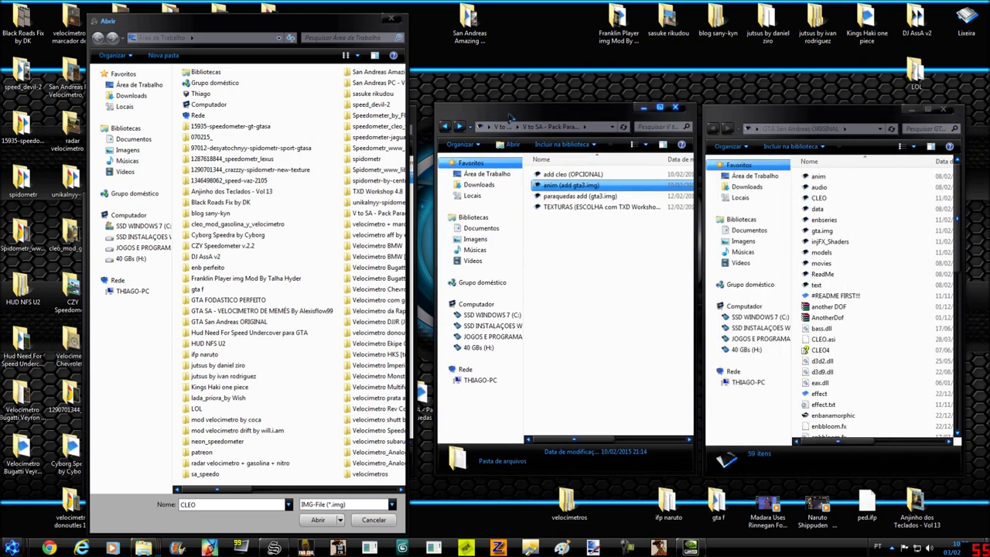
pyautogui.doubleClick(822, 253)
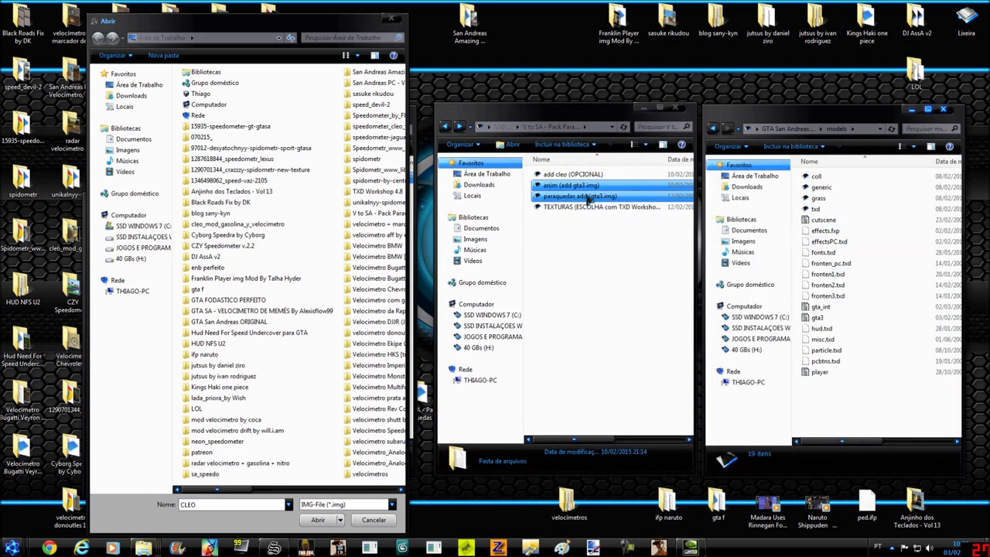
pyautogui.click(819, 319)
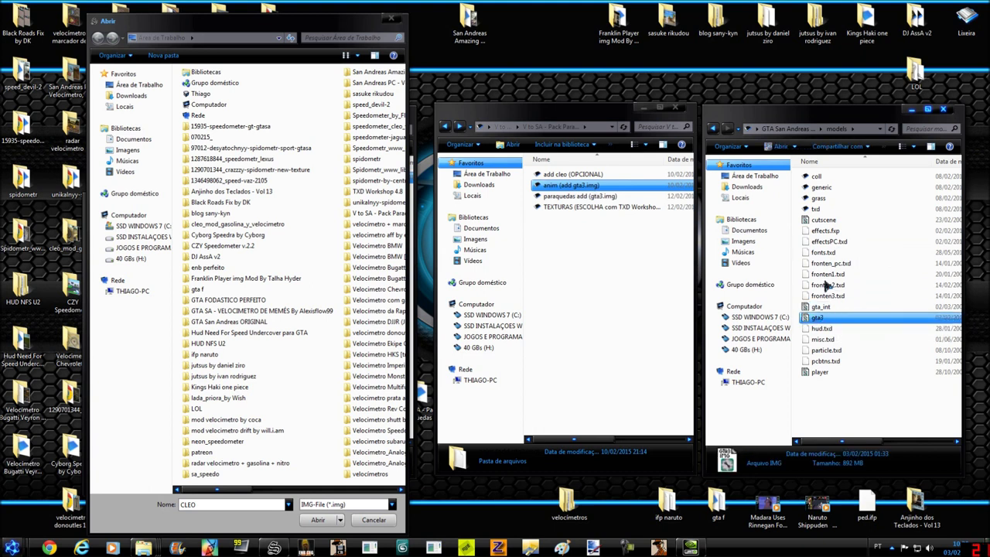
pyautogui.click(712, 128)
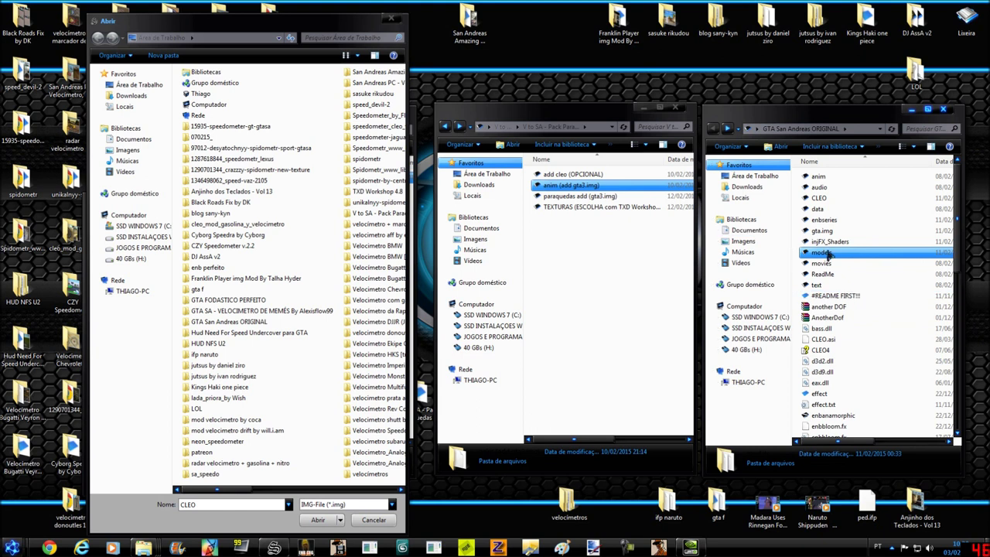
pyautogui.doubleClick(824, 254)
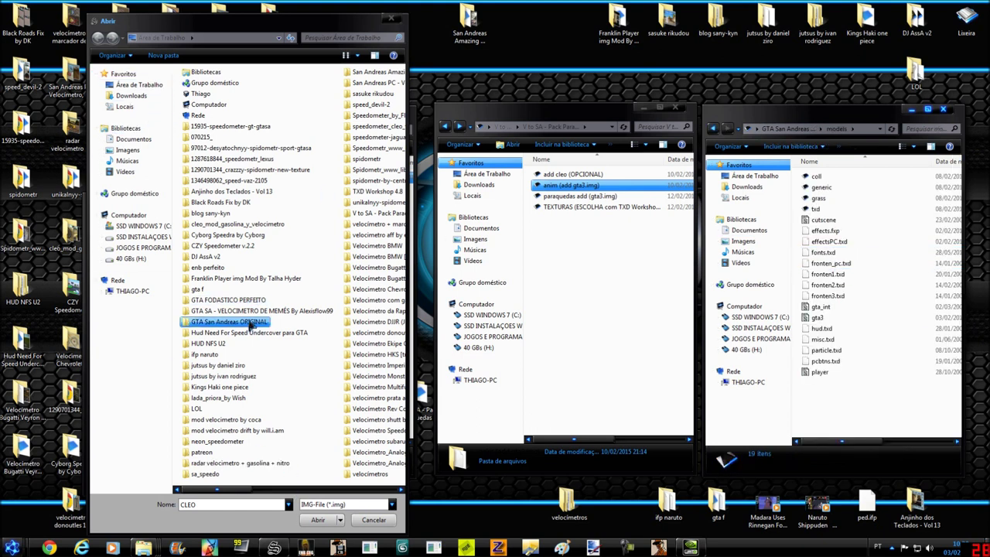
# - Open gta3.img from the models folder of GTA San Andreas ORIGINAL in the IMG editor
pyautogui.doubleClick(229, 321)
pyautogui.doubleClick(219, 160)
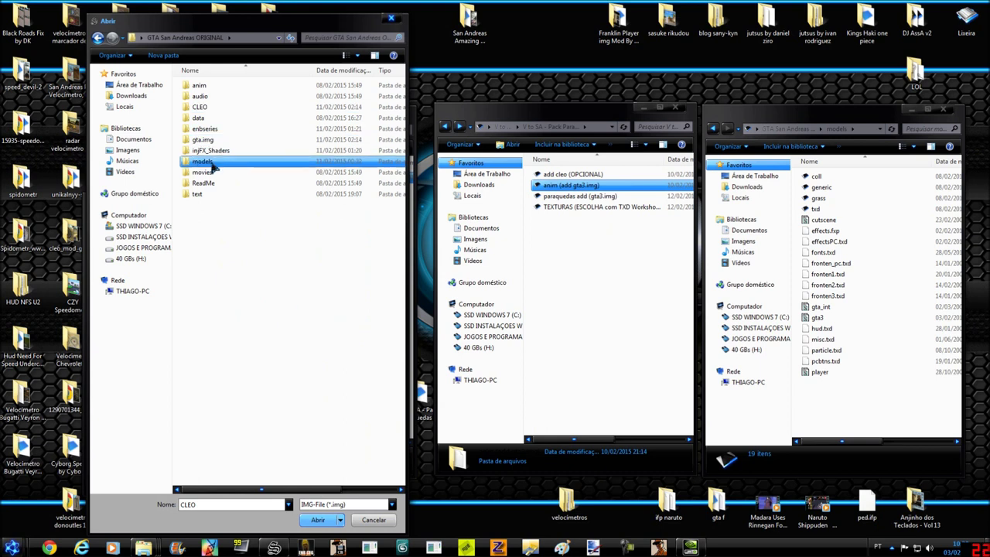
pyautogui.doubleClick(220, 159)
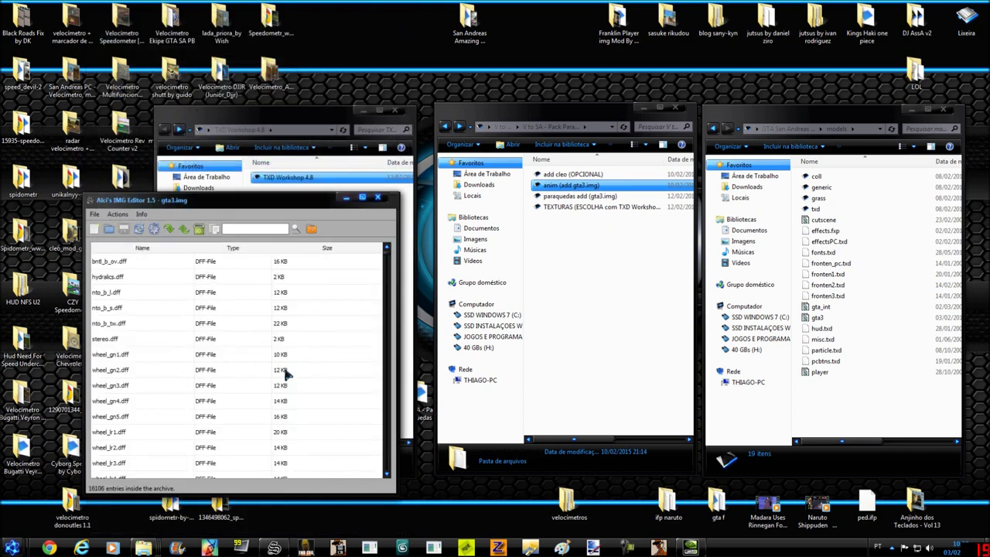
# - Start a file import into gta3.img and move the V to SA - Pack Paraquedas V4 folder to a clear spot on the desktop
pyautogui.click(169, 233)
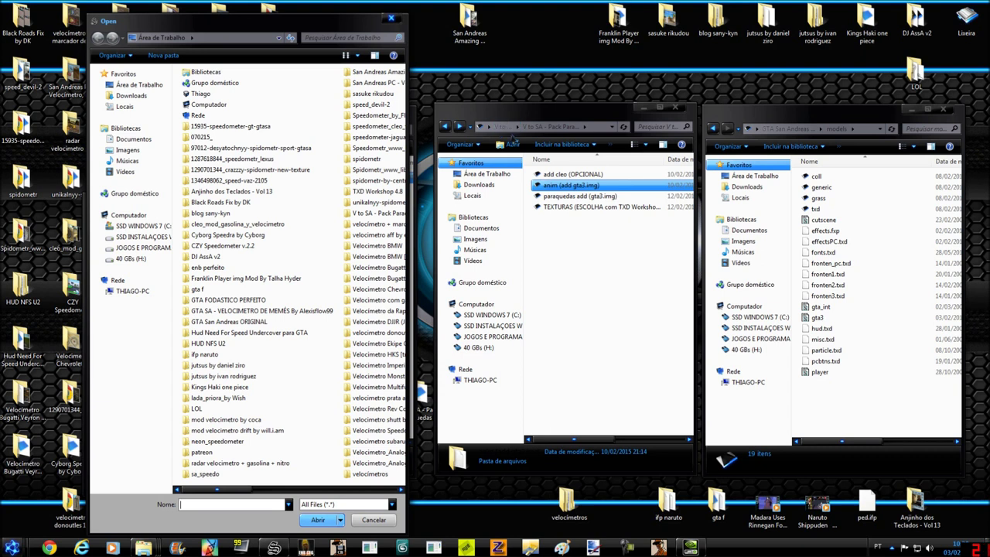
pyautogui.moveTo(611, 116); pyautogui.dragTo(804, 117)
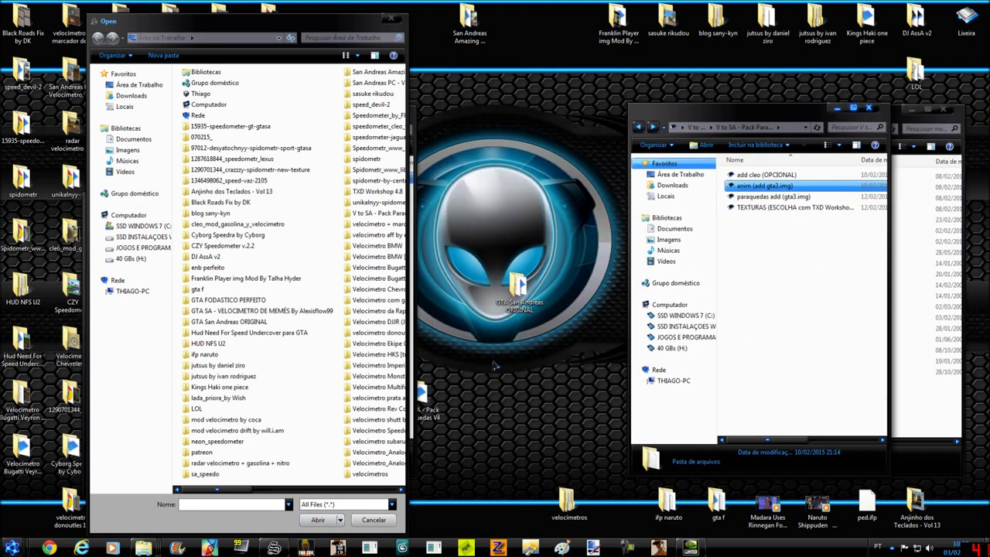
pyautogui.moveTo(429, 396); pyautogui.dragTo(506, 418)
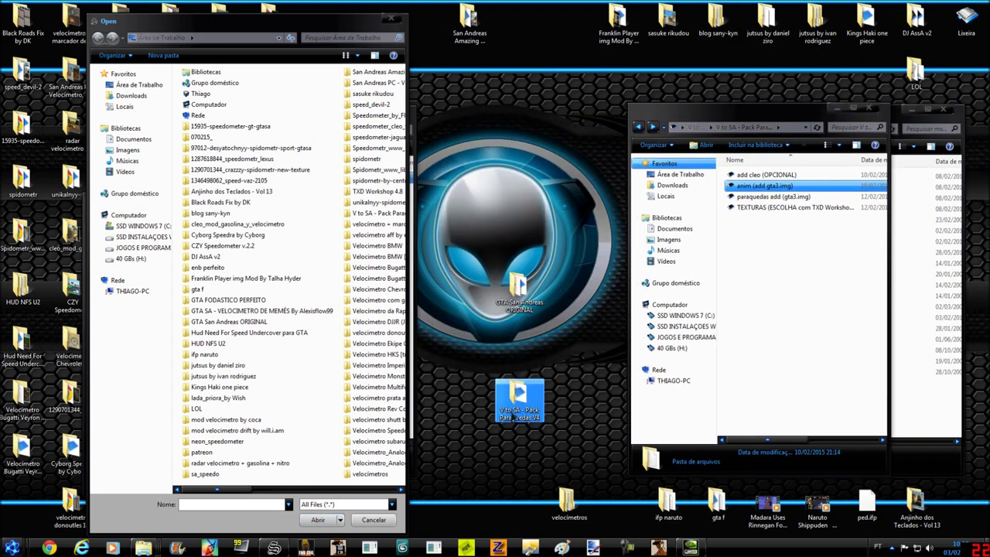
# - Import parachute.ifp from the parachute pack's anim (add gta3.img) folder into gta3.img and rebuild the archive
pyautogui.click(297, 491)
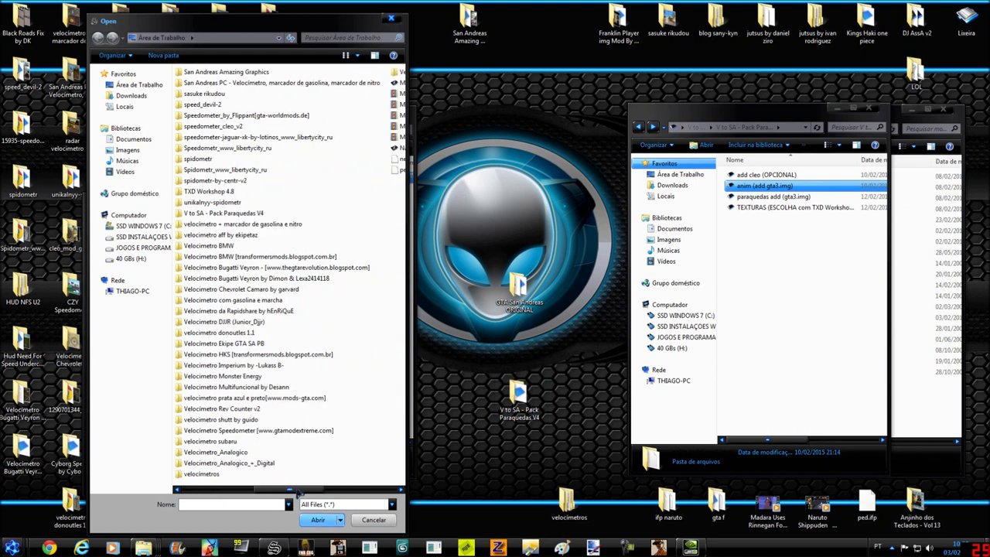
pyautogui.click(341, 491)
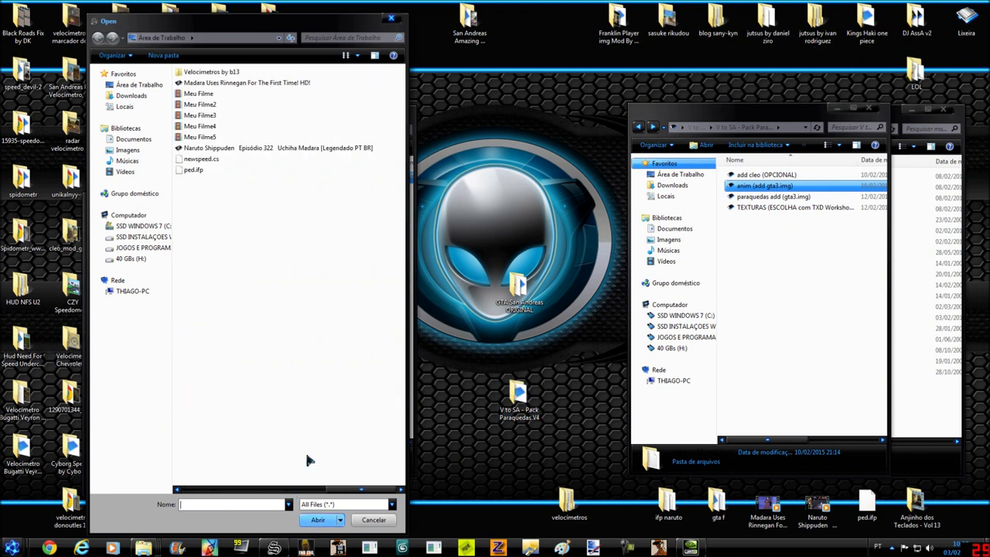
pyautogui.click(254, 492)
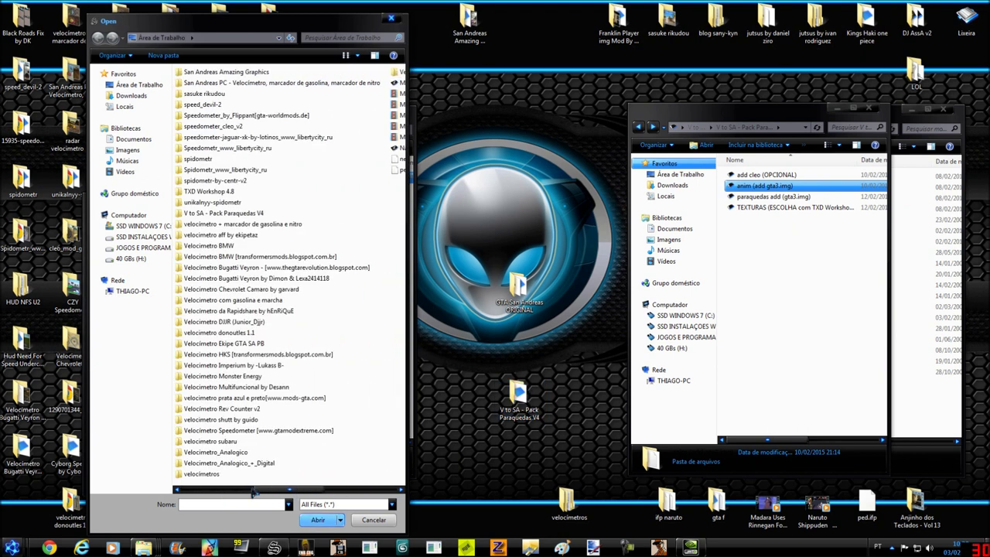
pyautogui.click(208, 213)
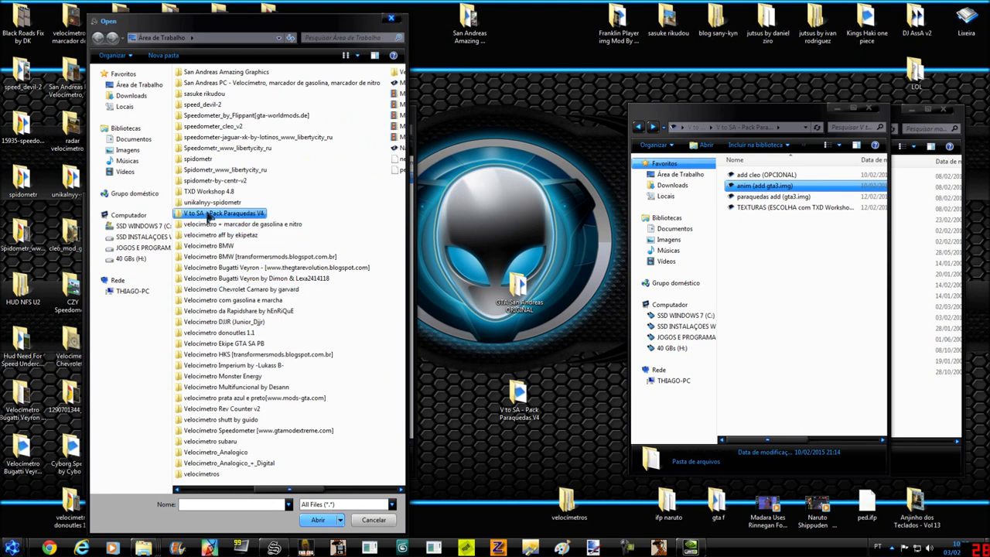
pyautogui.doubleClick(207, 217)
pyautogui.click(249, 96)
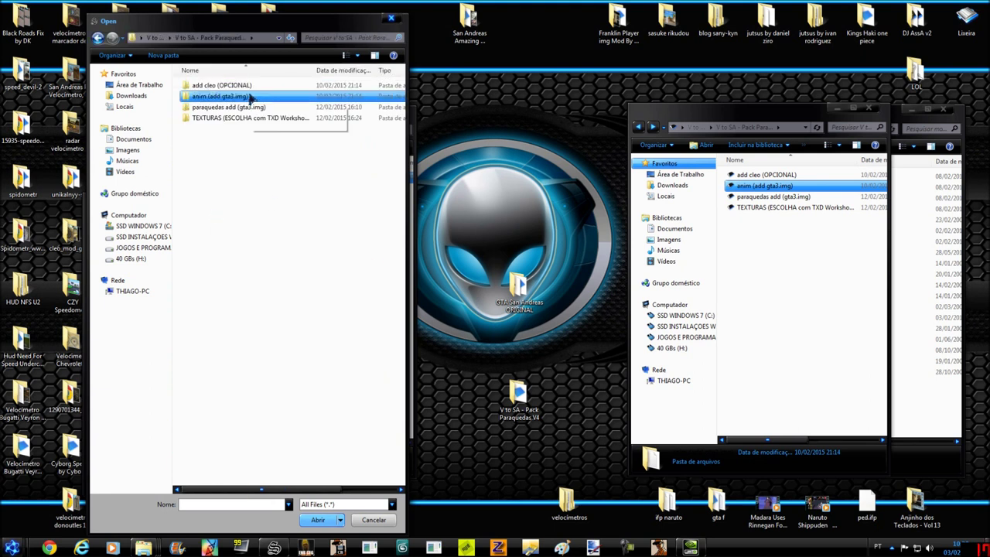
pyautogui.doubleClick(235, 97)
pyautogui.click(222, 90)
pyautogui.doubleClick(222, 89)
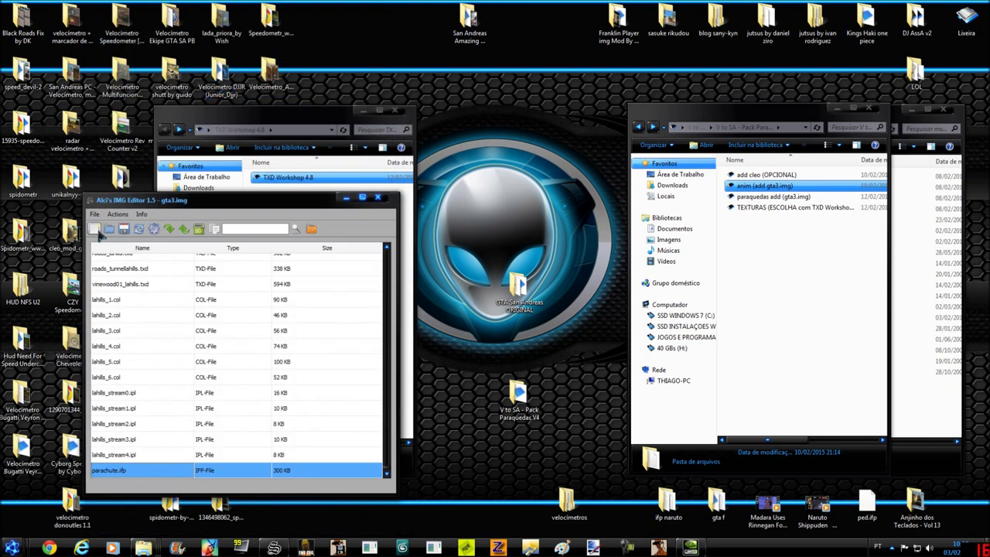
pyautogui.click(124, 231)
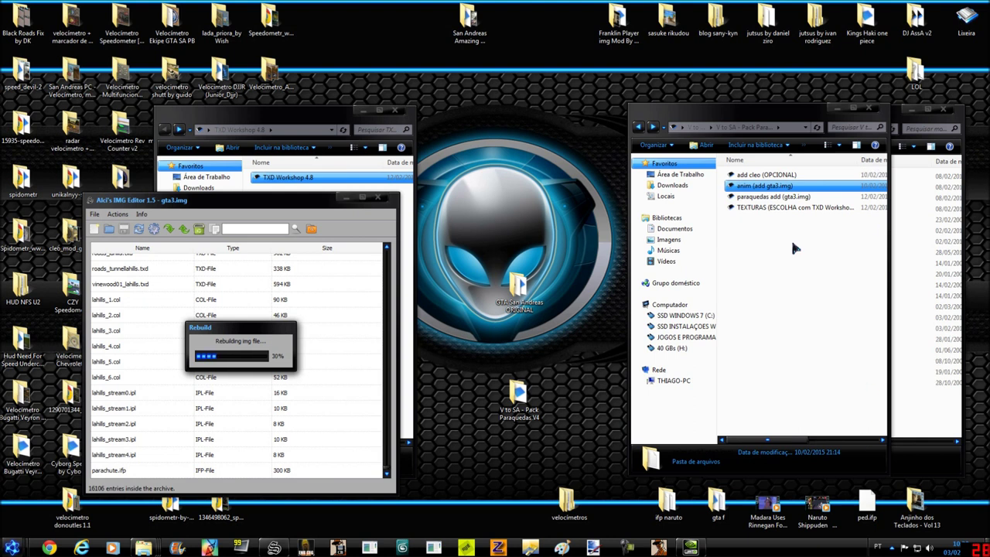
# - Open the pack's paraquedas add (gta3.img) folder and arrange it in front of the game's models folder window
pyautogui.click(773, 197)
pyautogui.doubleClick(773, 196)
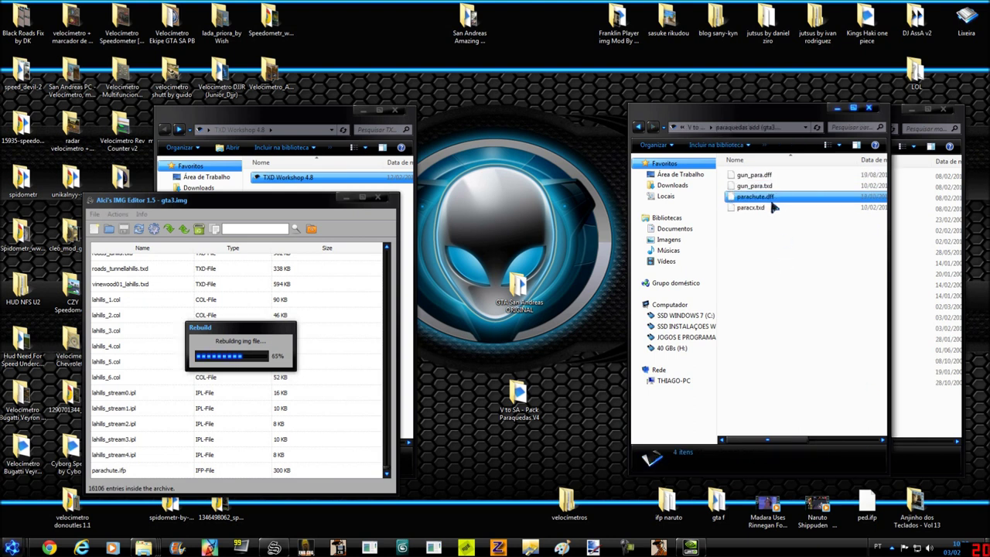
pyautogui.moveTo(705, 120); pyautogui.dragTo(661, 137)
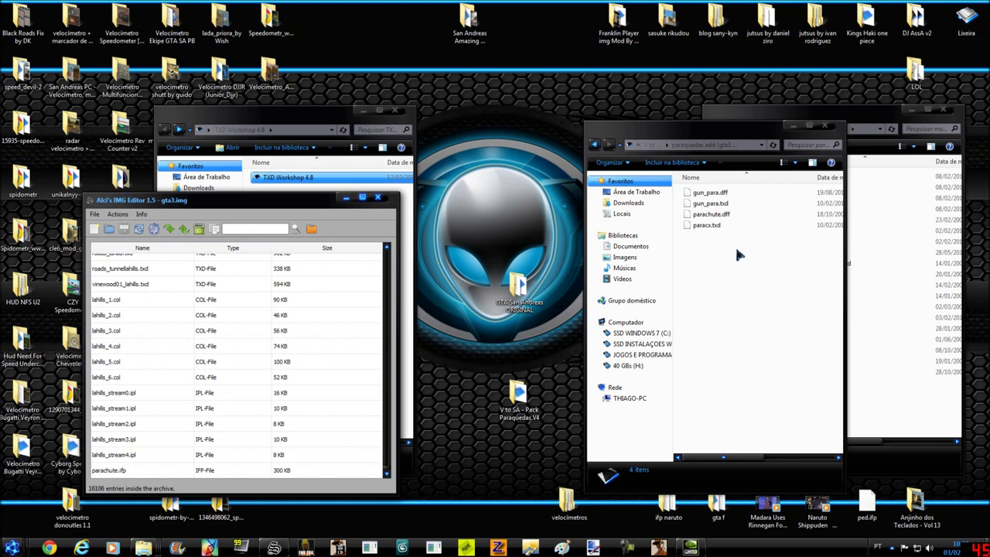
pyautogui.moveTo(736, 114); pyautogui.dragTo(753, 56)
pyautogui.click(709, 324)
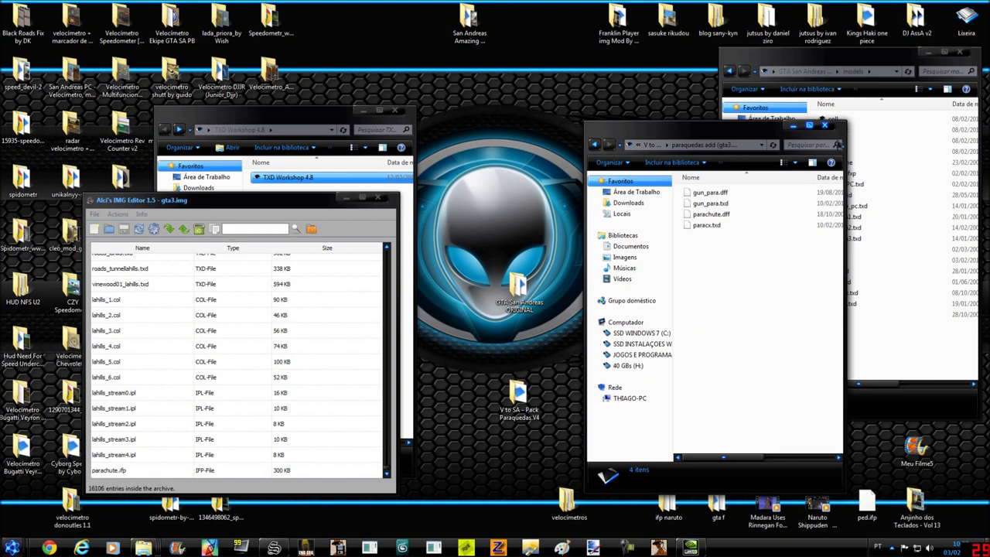
# - Bring the parachute pack's file window to the front and return it to the V to SA - Pack Paraquedas V4 folder
pyautogui.click(933, 395)
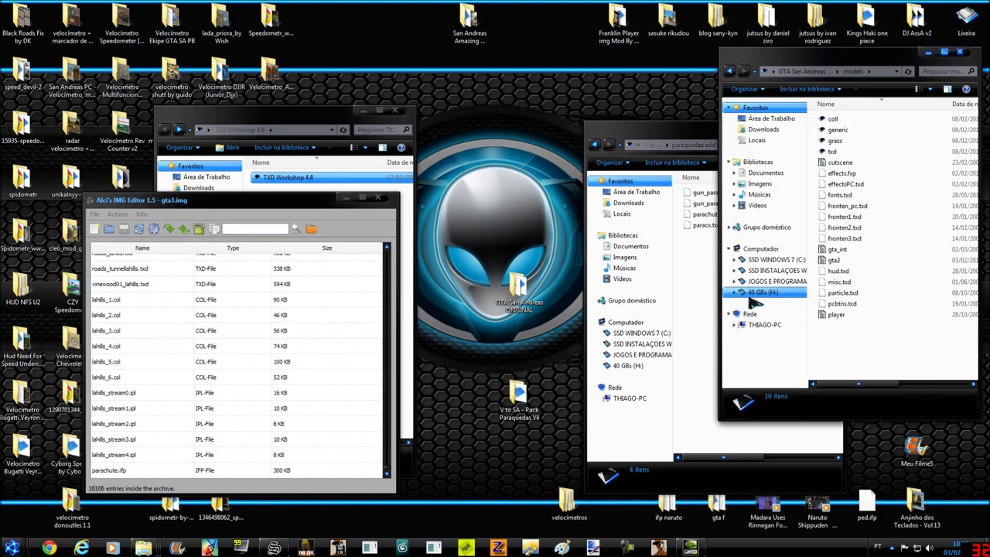
pyautogui.click(691, 340)
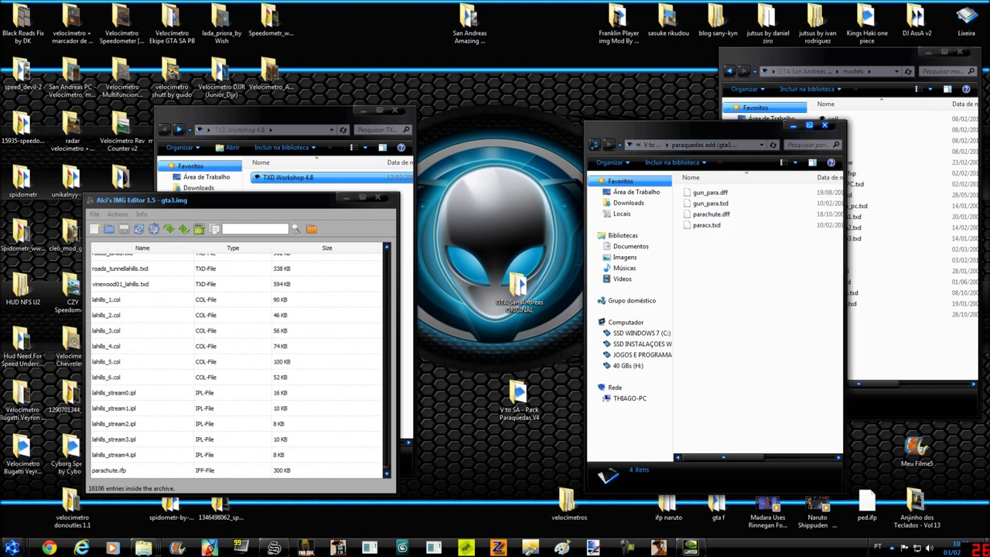
pyautogui.click(594, 144)
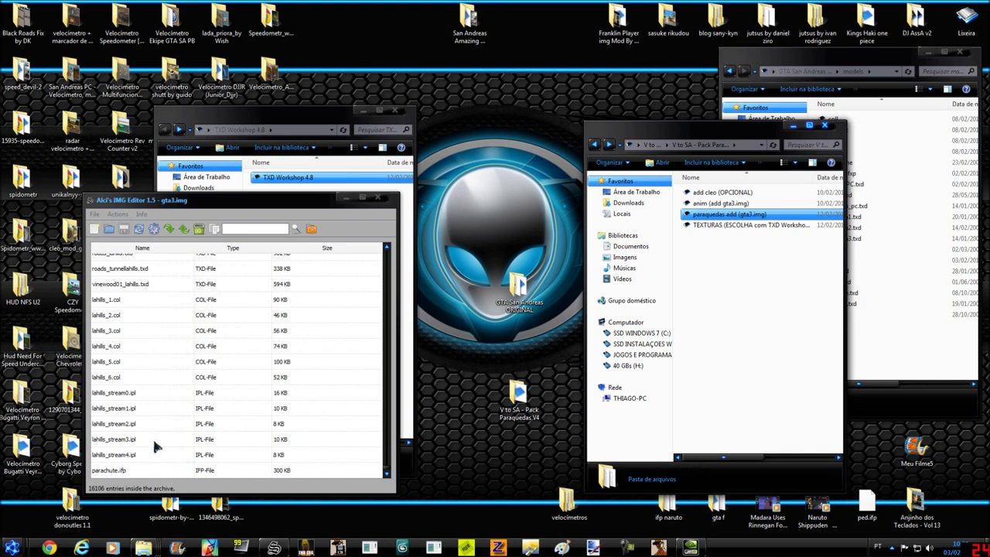
pyautogui.click(179, 229)
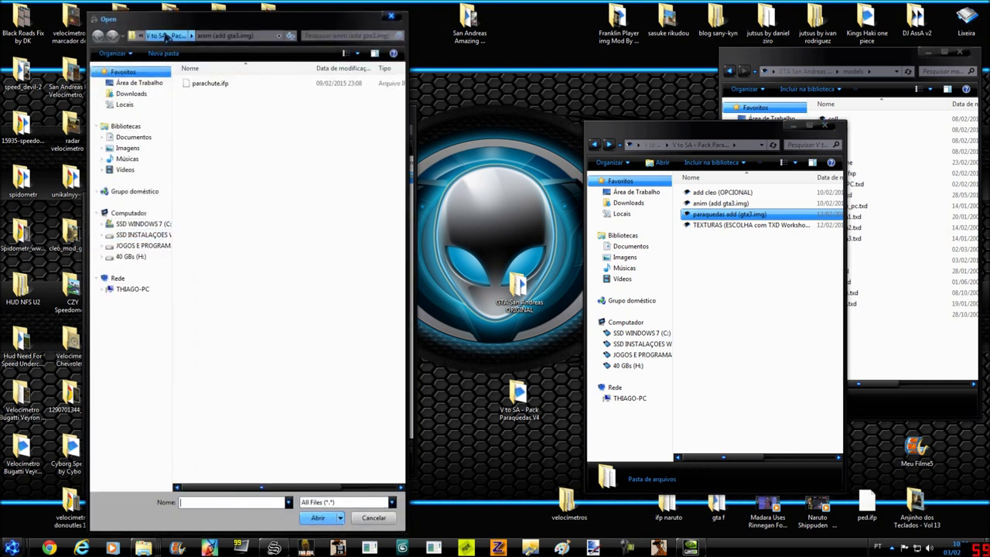
pyautogui.click(167, 36)
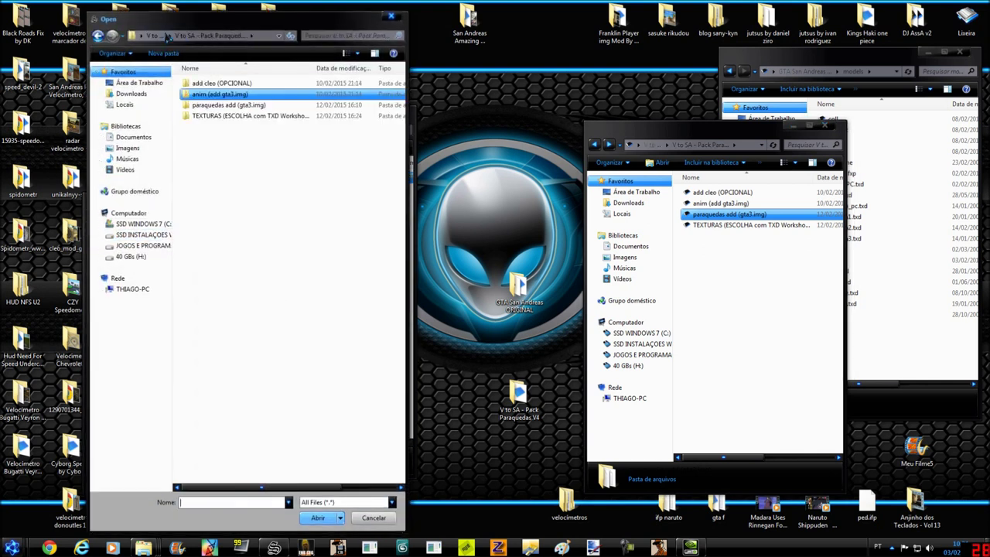
pyautogui.click(205, 105)
pyautogui.doubleClick(205, 107)
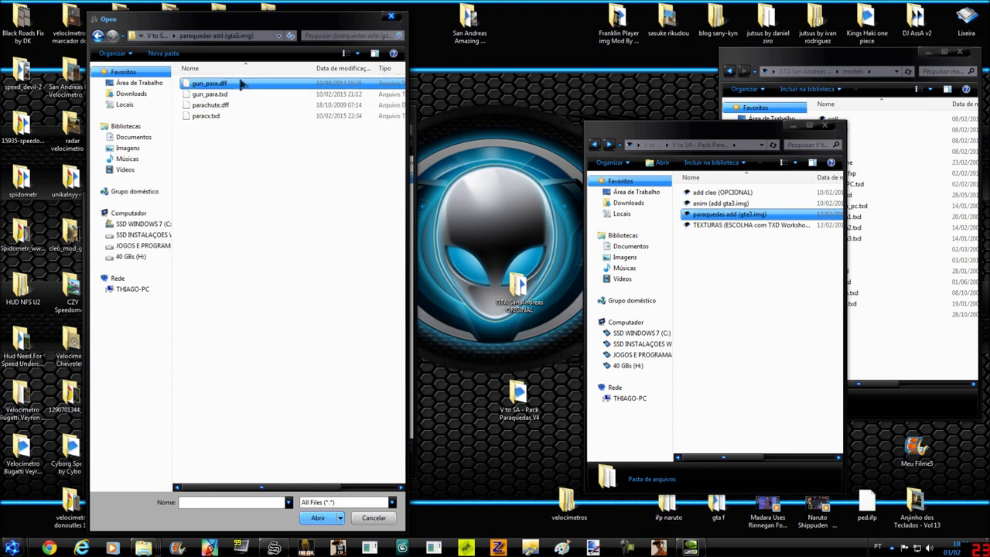
pyautogui.moveTo(238, 82); pyautogui.dragTo(242, 143)
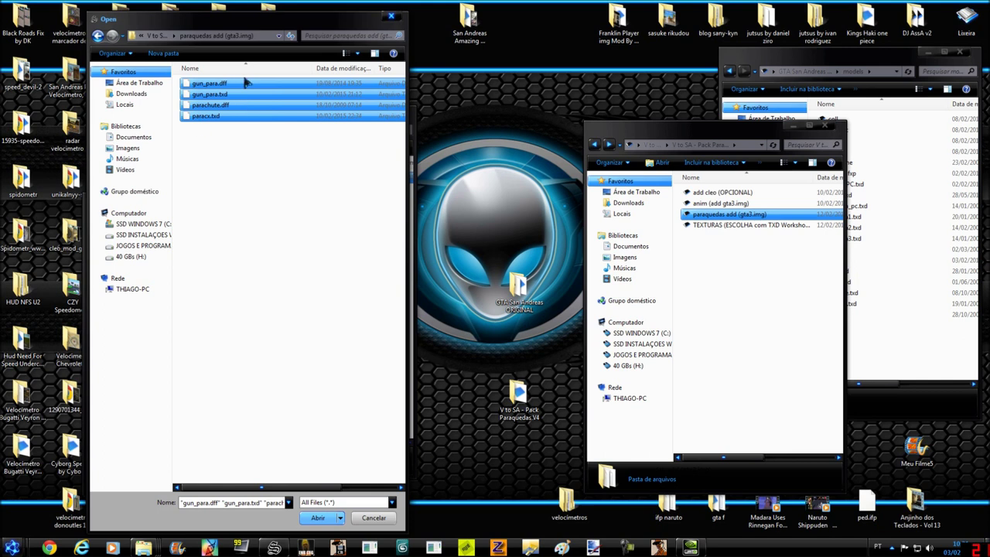
pyautogui.click(385, 519)
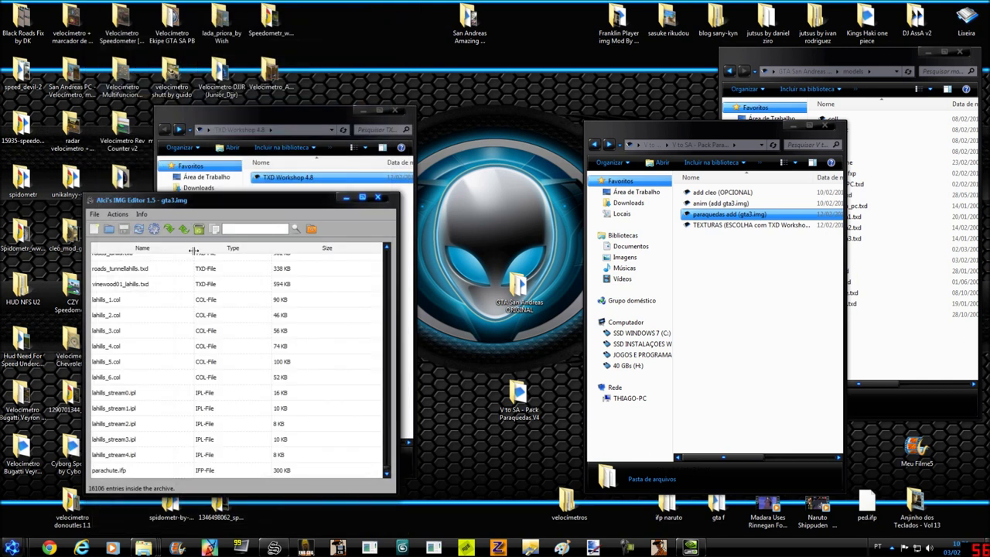
# - Close the IMG editor and launch txdworkshop from the TXD Workshop 4.8 folder
pyautogui.click(382, 200)
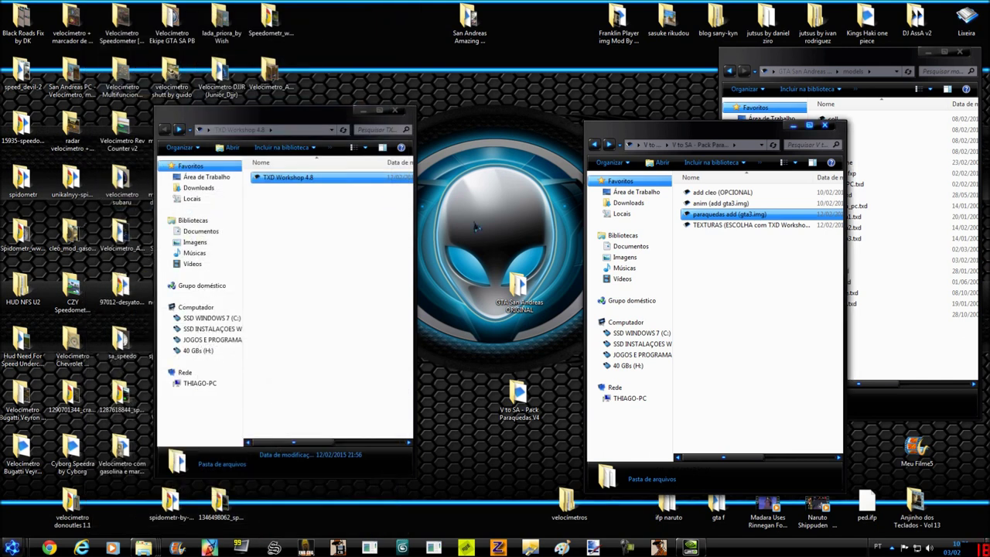
pyautogui.click(723, 204)
pyautogui.click(703, 213)
pyautogui.doubleClick(265, 180)
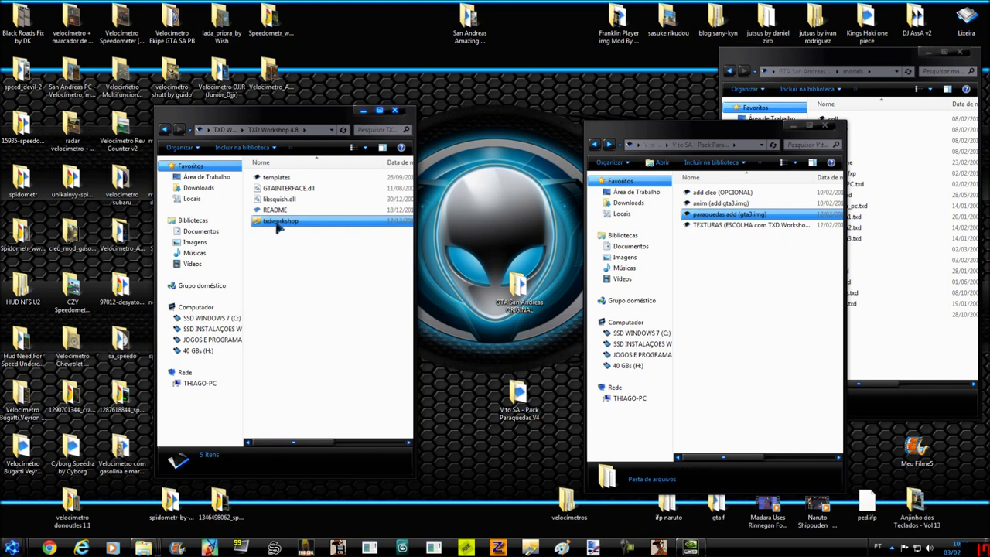
pyautogui.doubleClick(273, 222)
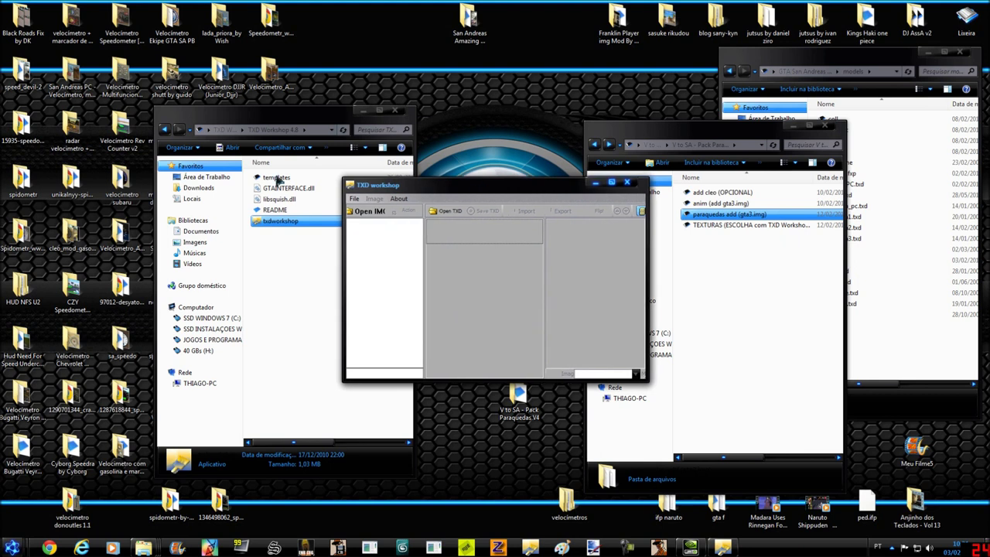
# - Check the size details in the TXD Workshop 4.8 folder's properties
pyautogui.click(178, 129)
pyautogui.rightClick(274, 182)
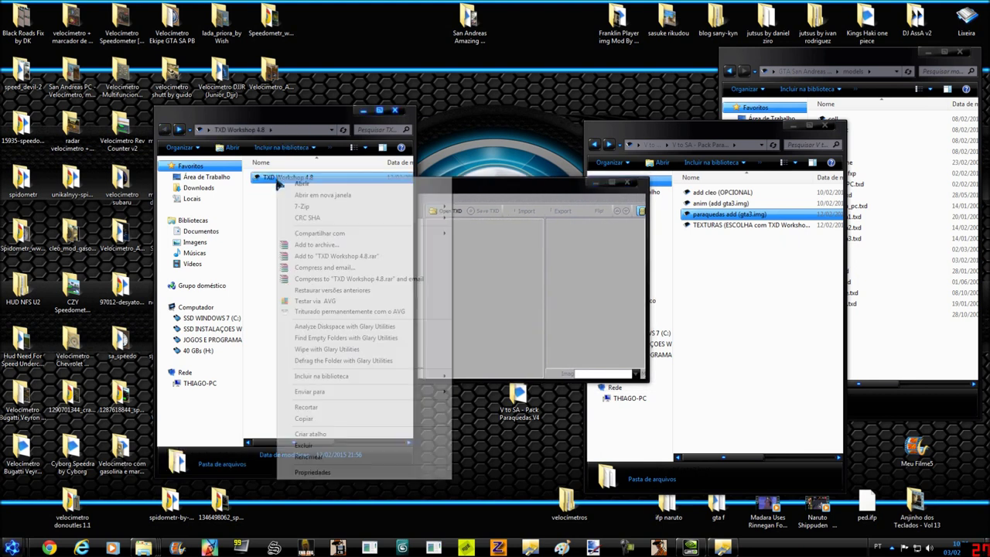
pyautogui.click(310, 470)
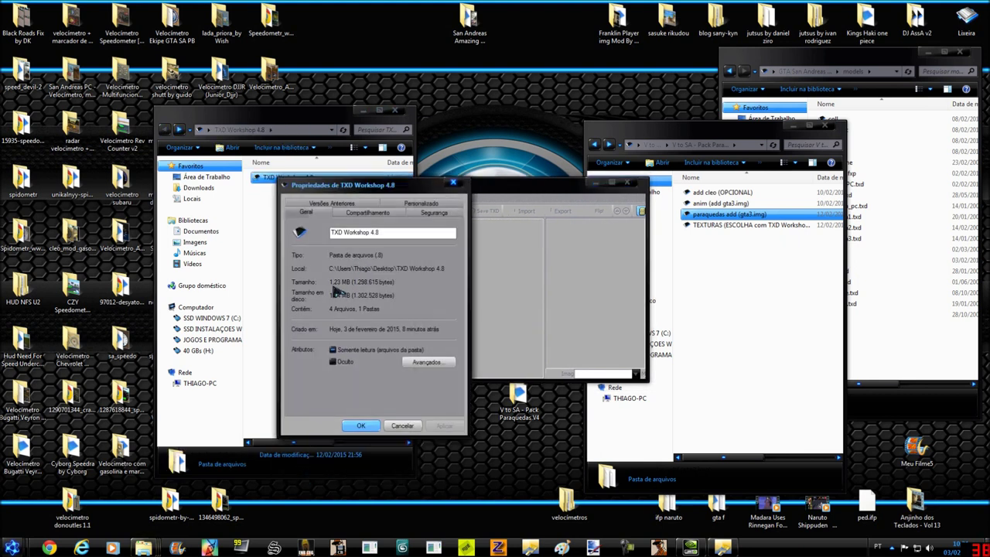
pyautogui.click(402, 426)
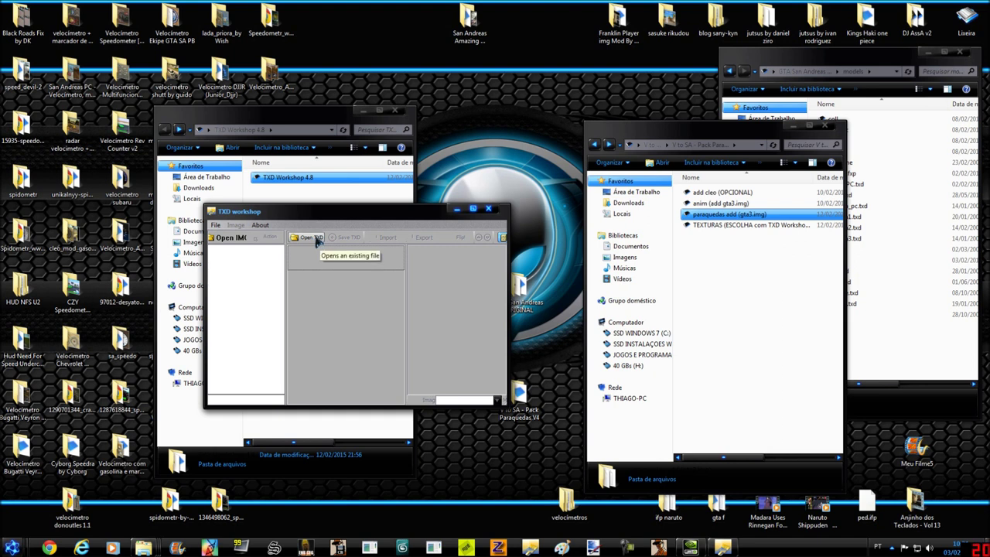
# - Open the pack's paraquedas add (gta3.img) folder in the file window and select gun_para.txd
pyautogui.doubleClick(763, 216)
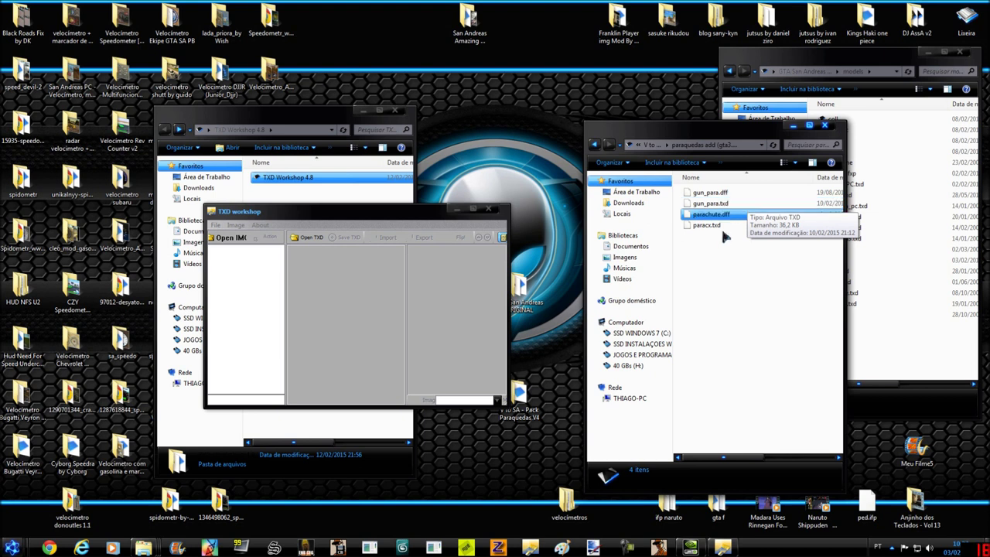
pyautogui.click(726, 204)
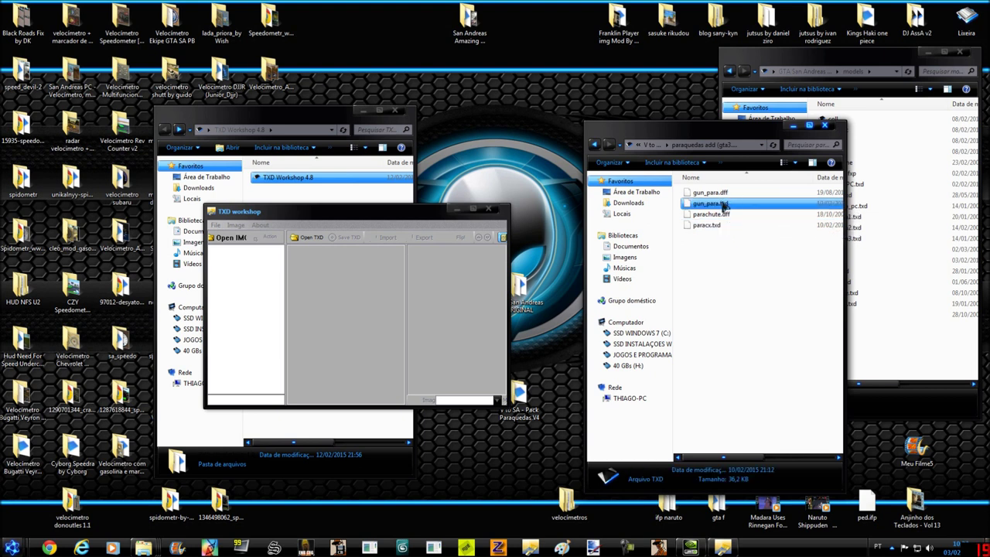
pyautogui.keyDown('ctrl'); pyautogui.click(706, 226); pyautogui.keyUp('ctrl')
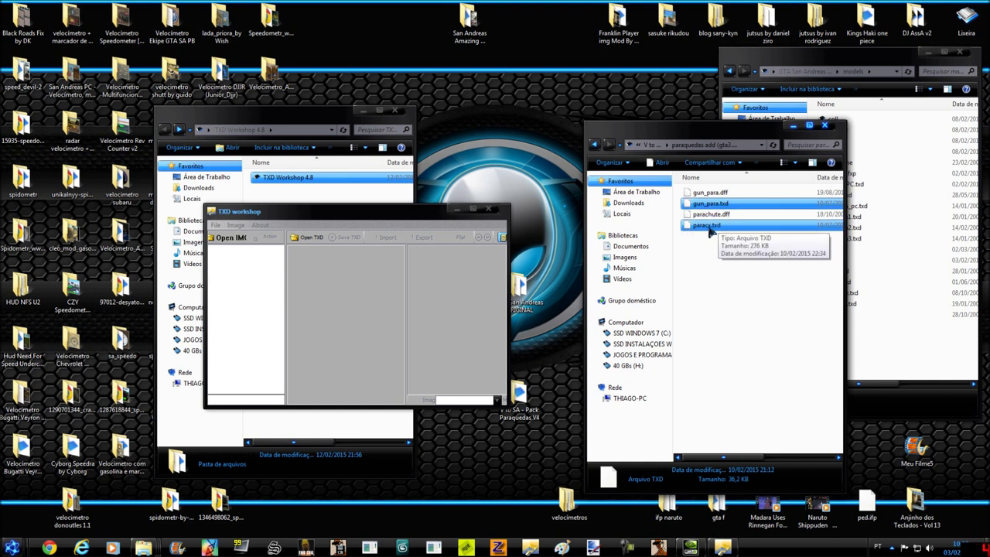
pyautogui.keyDown('ctrl'); pyautogui.click(708, 226); pyautogui.keyUp('ctrl')
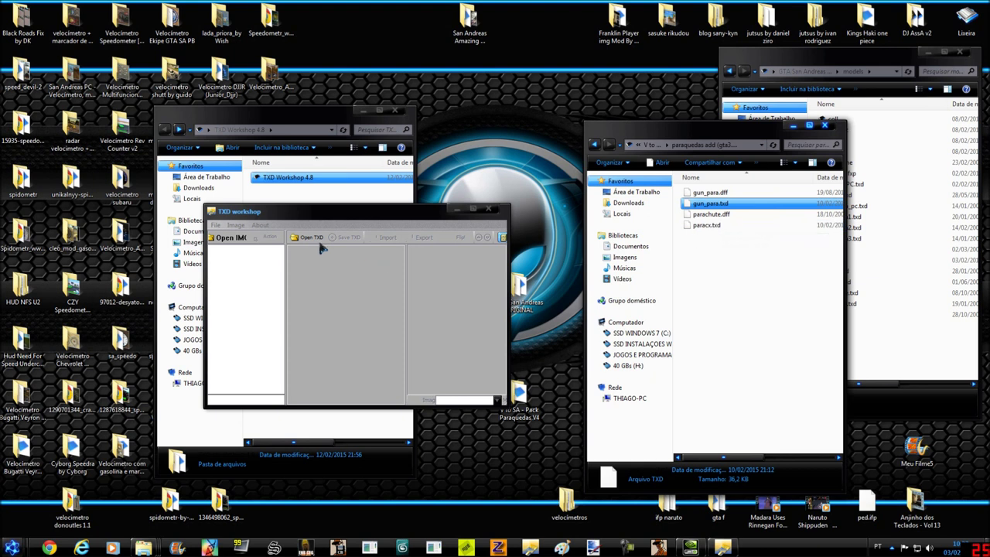
# - Start opening a TXD file in TXD Workshop and browse to the desktop's V to SA - Pack Paraquedas V4 folder
pyautogui.click(306, 237)
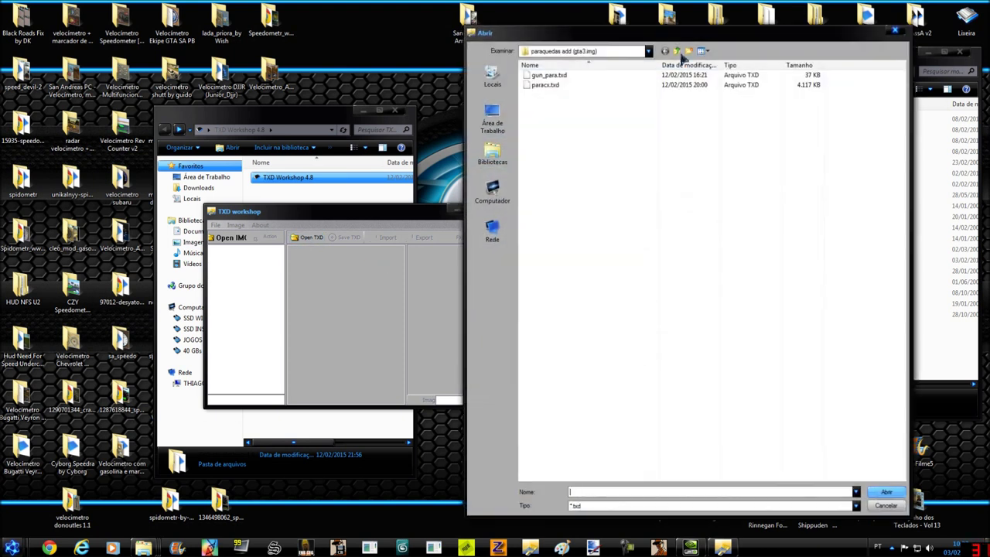
pyautogui.click(492, 118)
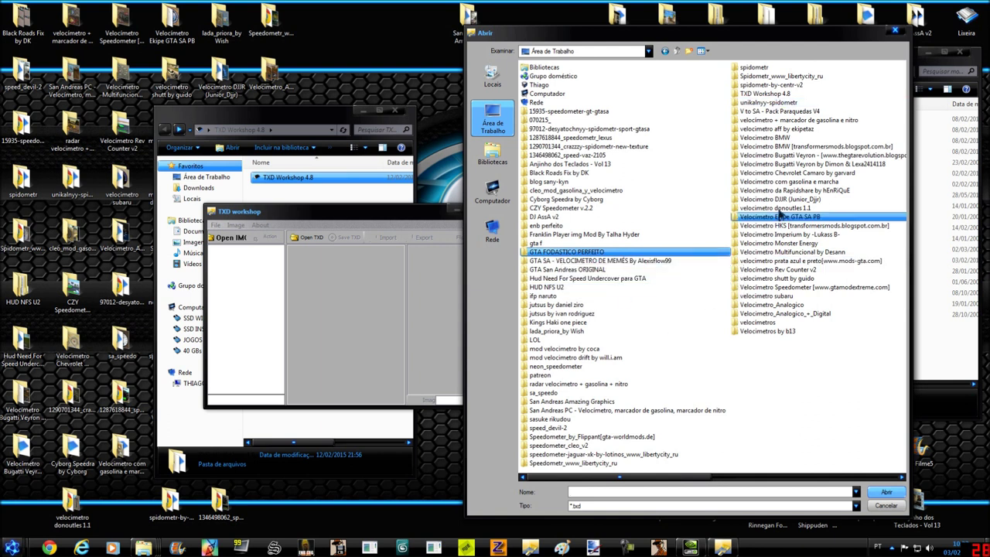
pyautogui.click(761, 104)
pyautogui.click(762, 112)
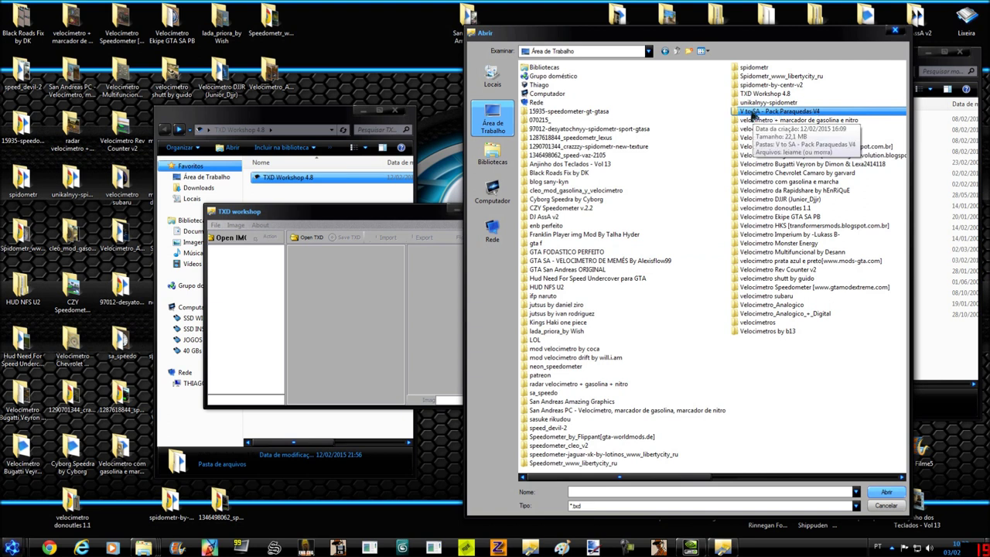
pyautogui.doubleClick(753, 113)
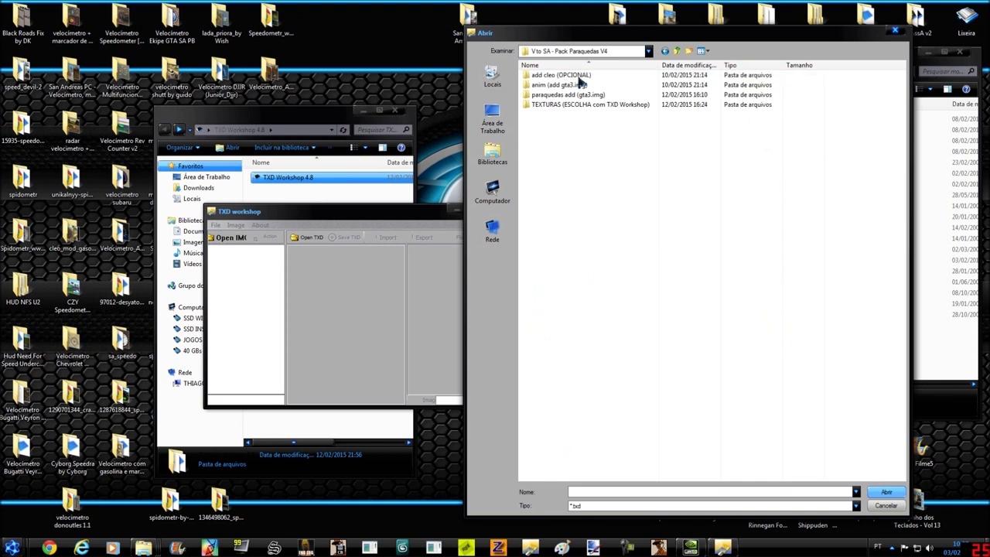
pyautogui.click(541, 96)
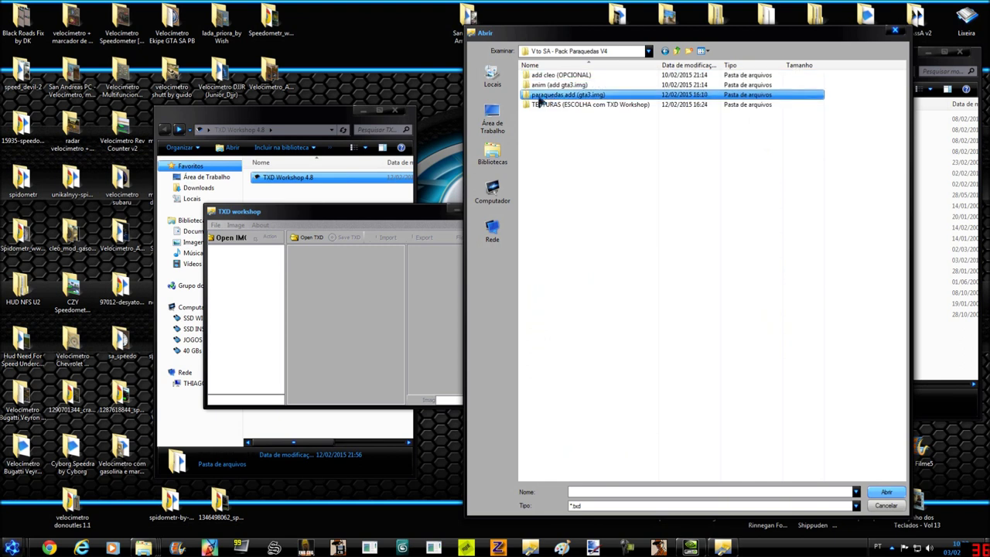
# - Move the open-file dialog clear of the pack's file window and enter the paraquedas add (gta3.img) folder
pyautogui.moveTo(702, 41); pyautogui.dragTo(380, 67)
pyautogui.click(595, 145)
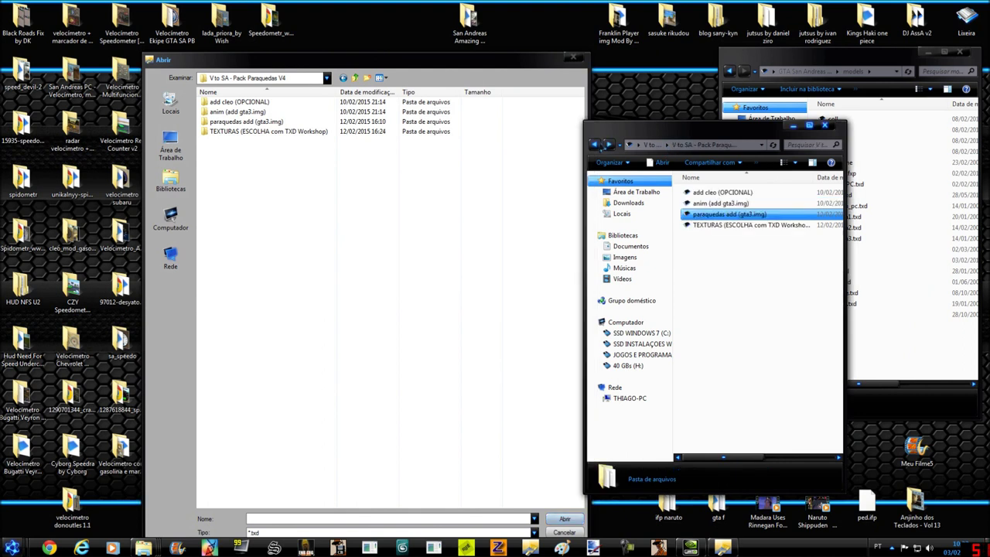
pyautogui.doubleClick(255, 122)
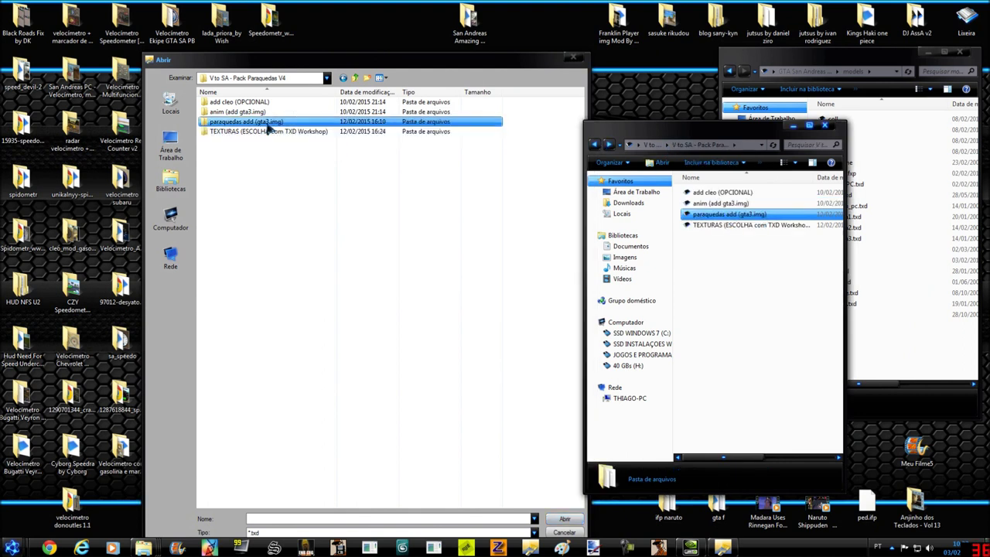
pyautogui.click(245, 103)
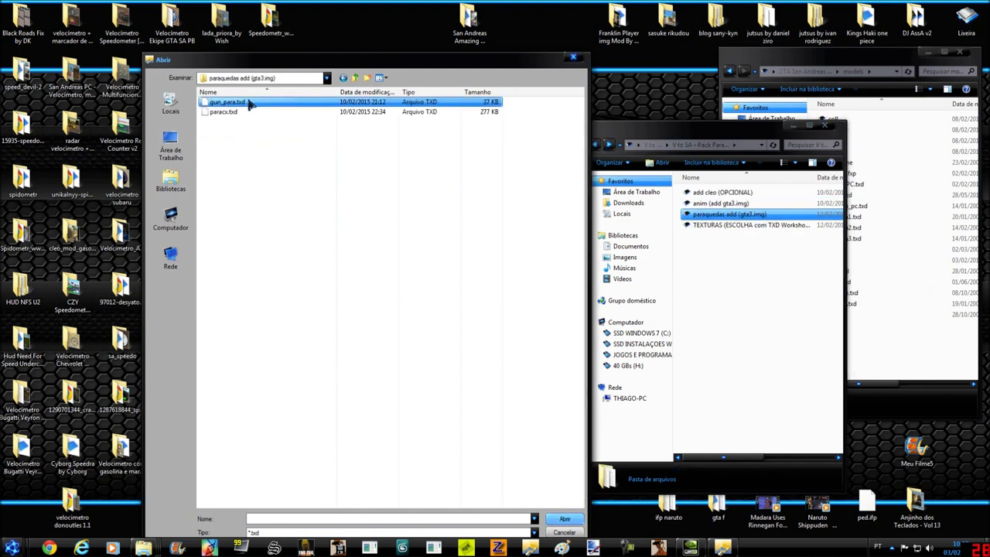
# - Show paraquedas add (gta3.img) in the file window, shift that window aside, and load gun_para.txd in TXD Workshop
pyautogui.doubleClick(746, 215)
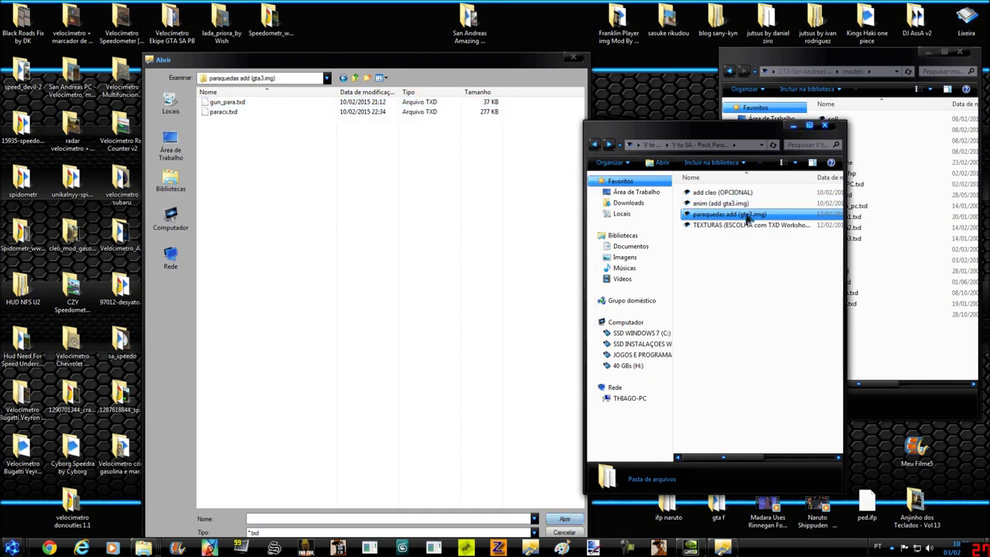
pyautogui.click(746, 202)
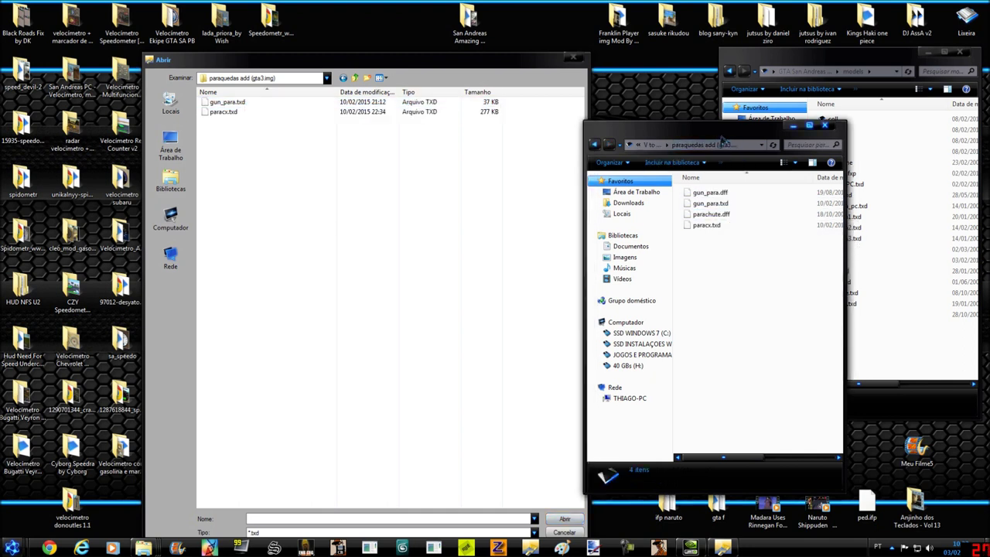
pyautogui.moveTo(696, 128); pyautogui.dragTo(740, 132)
pyautogui.click(247, 104)
pyautogui.doubleClick(247, 104)
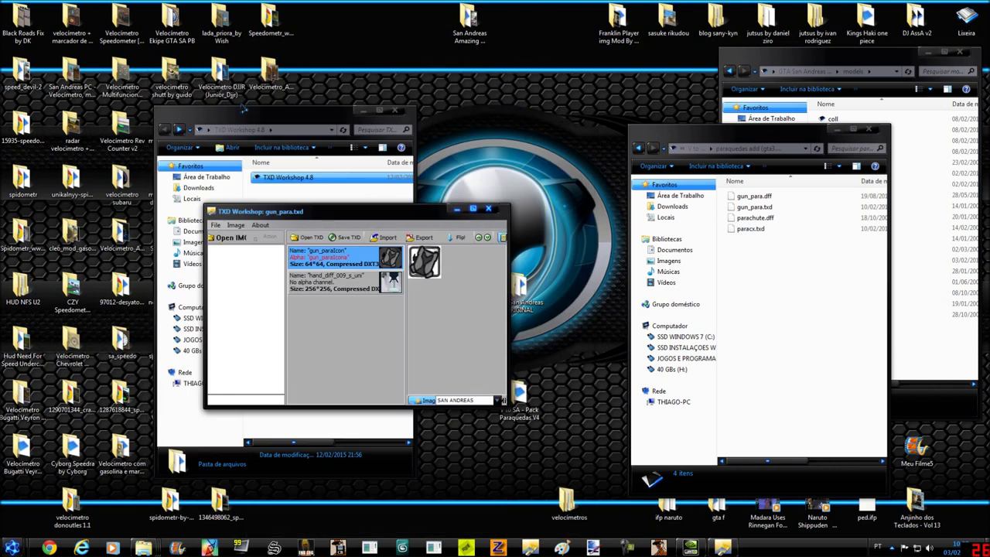
# - Preview the hand_diff_009_s_uni texture and enlarge the TXD Workshop window to fit it beside the pack's file window
pyautogui.moveTo(361, 213); pyautogui.dragTo(512, 245)
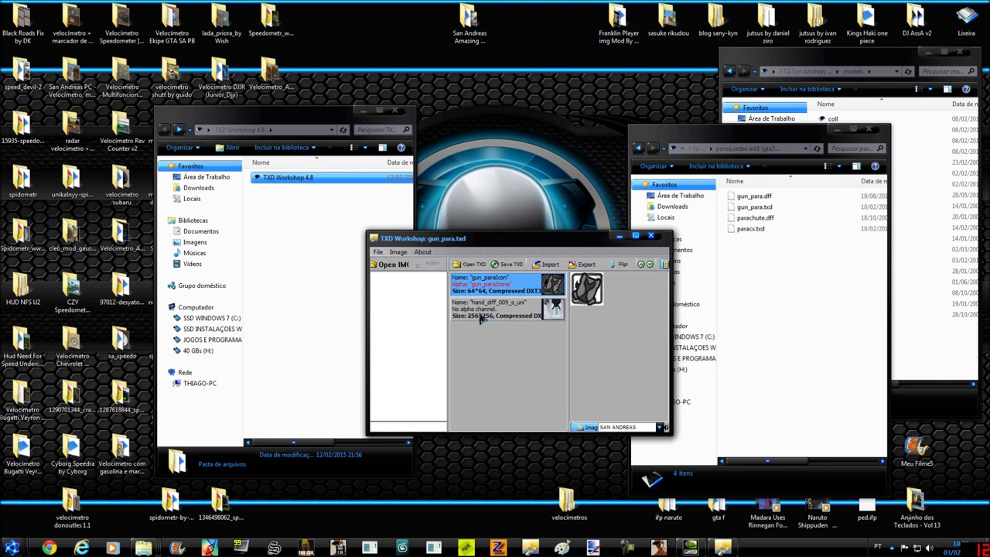
pyautogui.click(536, 315)
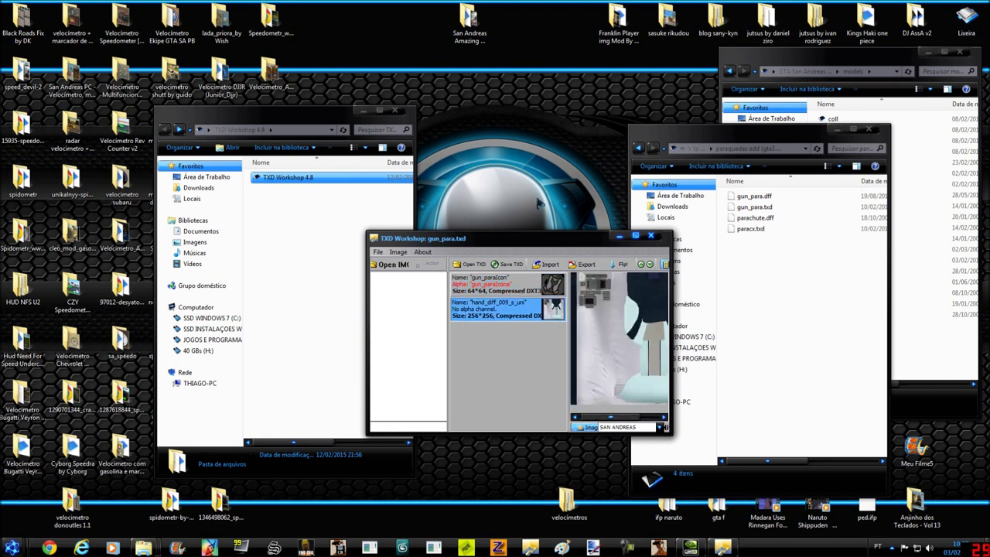
pyautogui.moveTo(528, 242); pyautogui.dragTo(374, 156)
pyautogui.moveTo(518, 351); pyautogui.dragTo(624, 430)
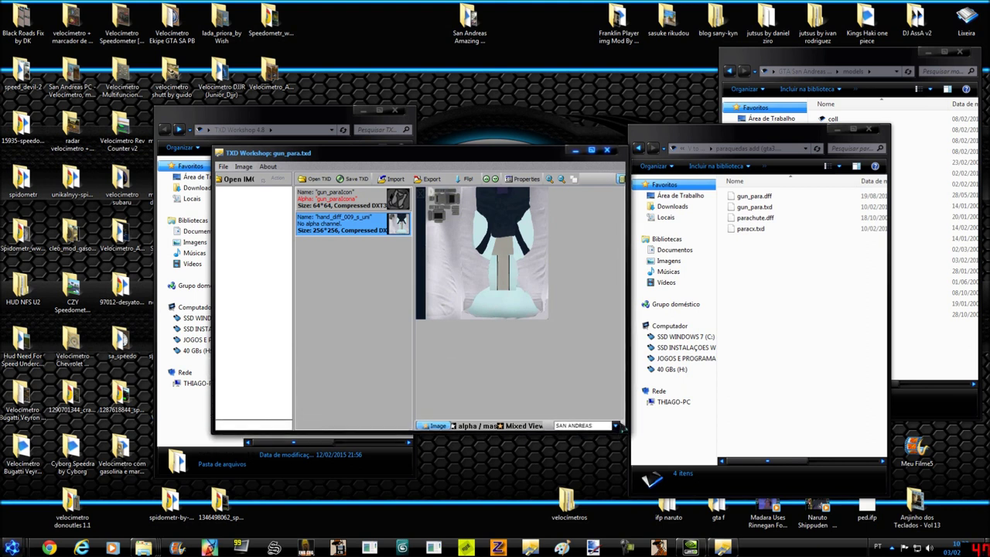
# - Select the gun_paraIcon texture, and add the TEXTURAS (ESCOLHA com TXD Workshop) folder to the selection in the pack's main folder
pyautogui.click(637, 148)
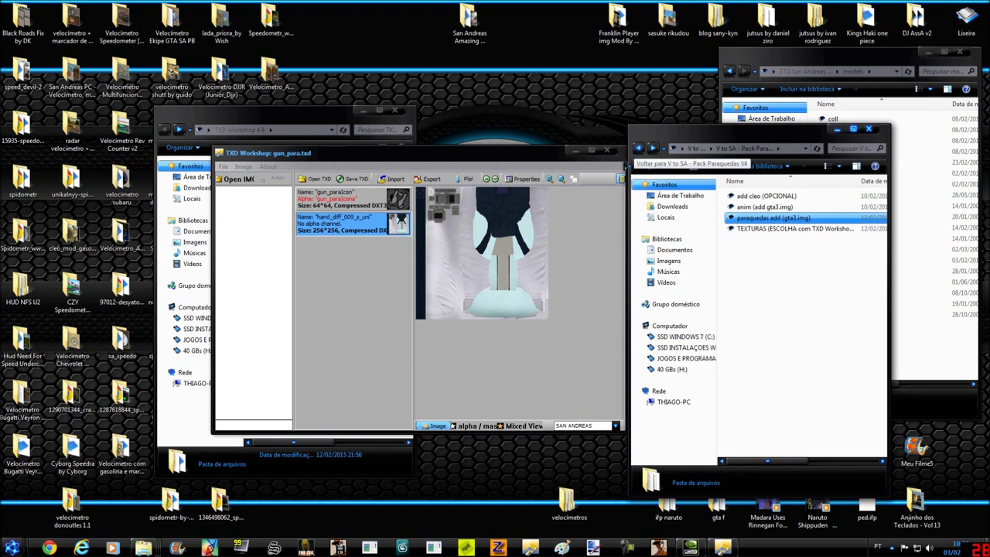
pyautogui.click(345, 198)
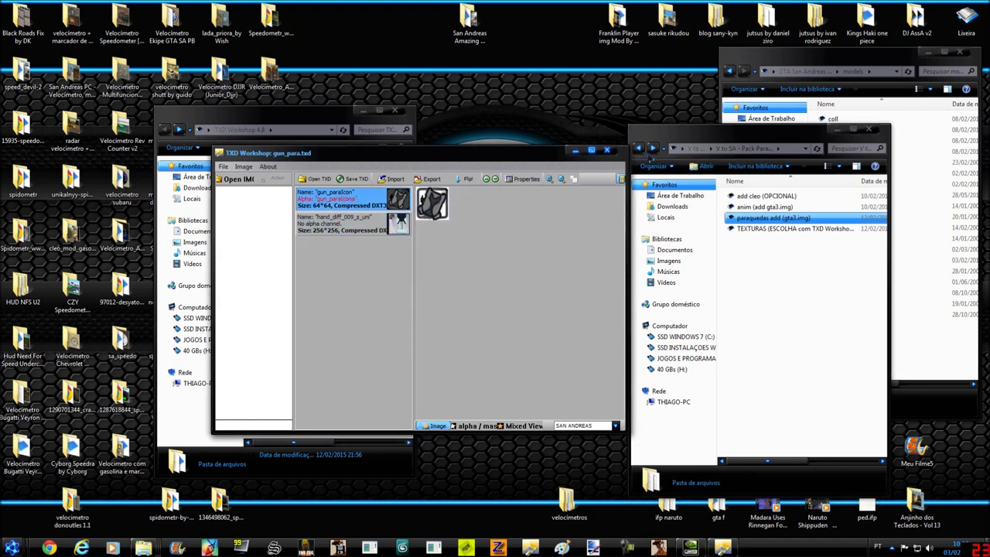
pyautogui.keyDown('ctrl'); pyautogui.click(765, 230); pyautogui.keyUp('ctrl')
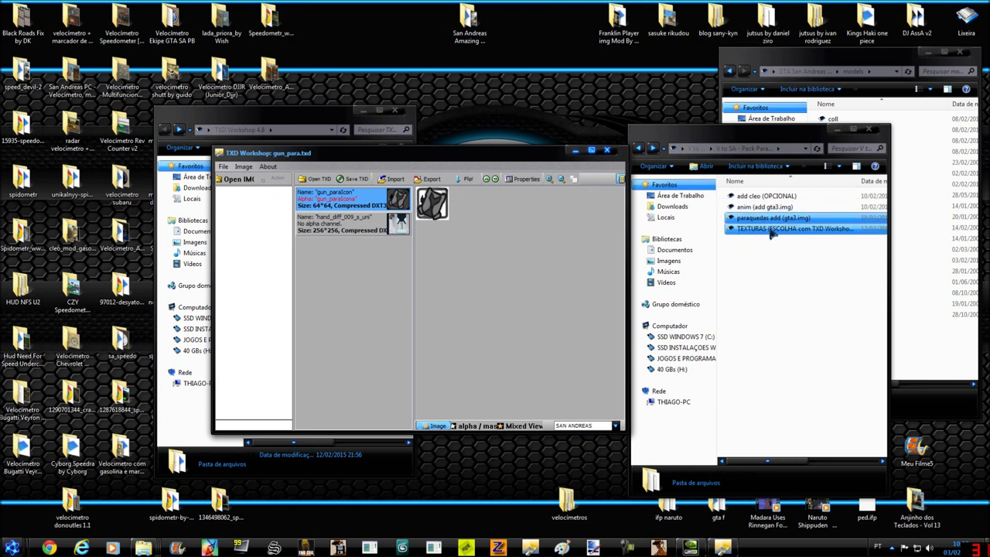
# - Enter the TEXTURAS (ESCOLHA com TXD Workshop) folder in the pack's file window and open its Ícones gun_para.txd (gun_paraIcon) subfolder
pyautogui.doubleClick(747, 231)
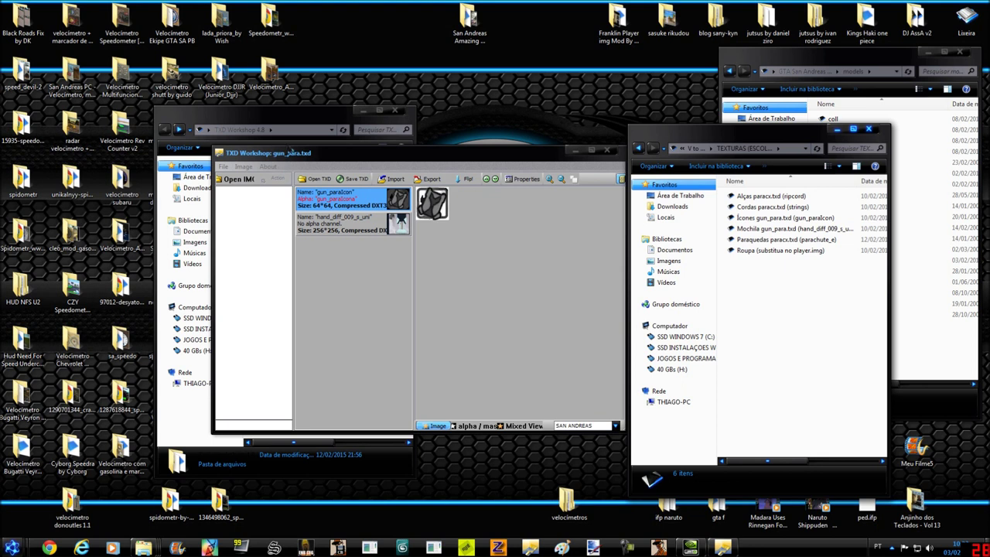
pyautogui.click(769, 219)
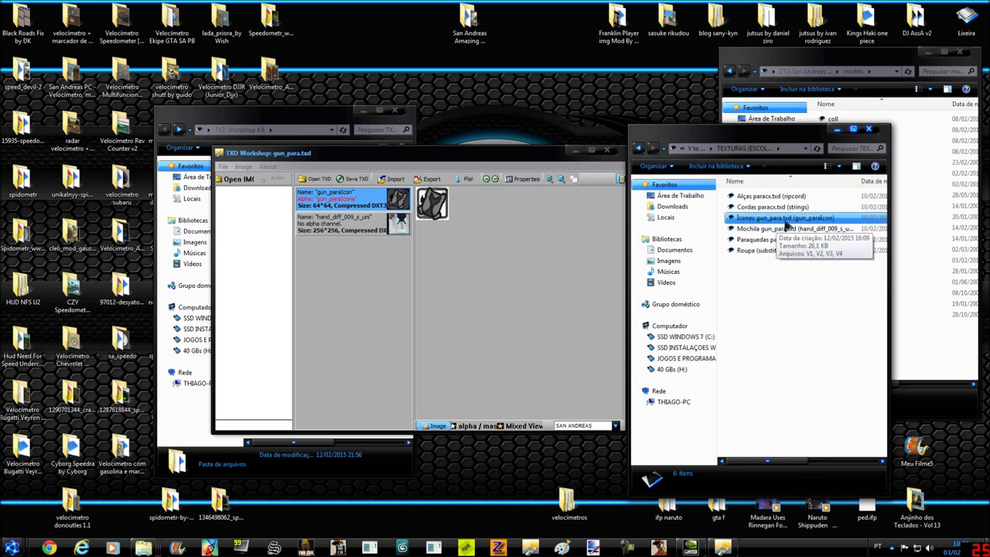
pyautogui.click(788, 228)
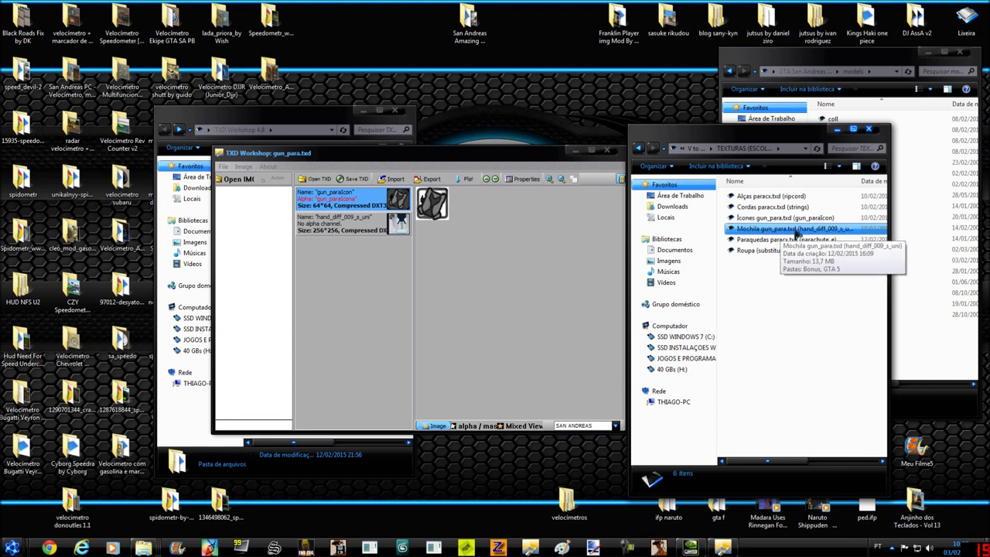
pyautogui.click(809, 219)
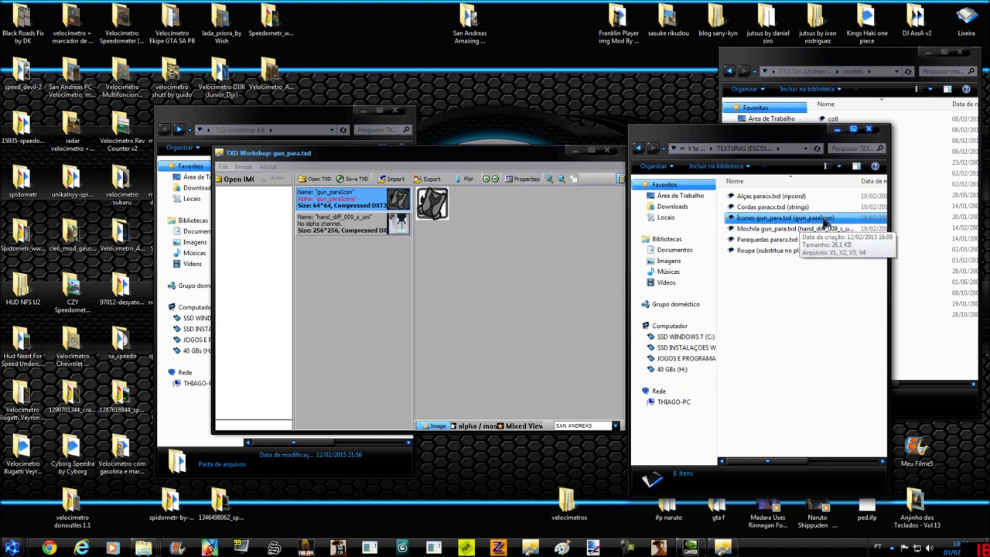
pyautogui.click(351, 205)
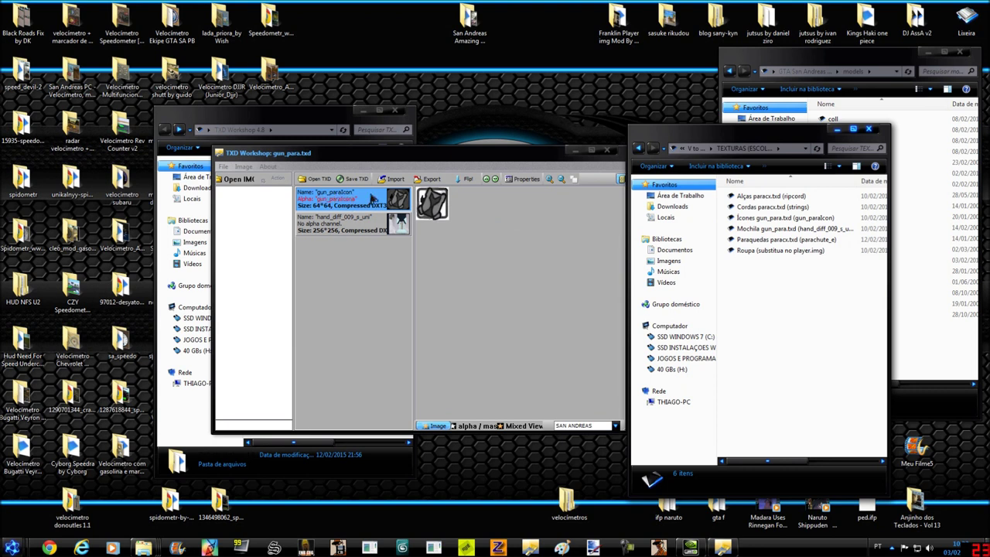
pyautogui.click(765, 219)
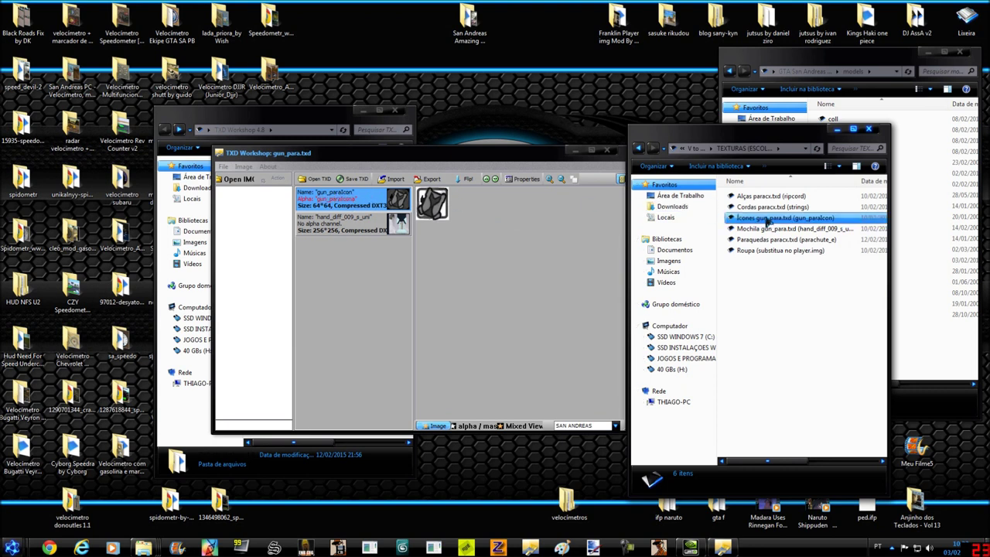
pyautogui.doubleClick(767, 219)
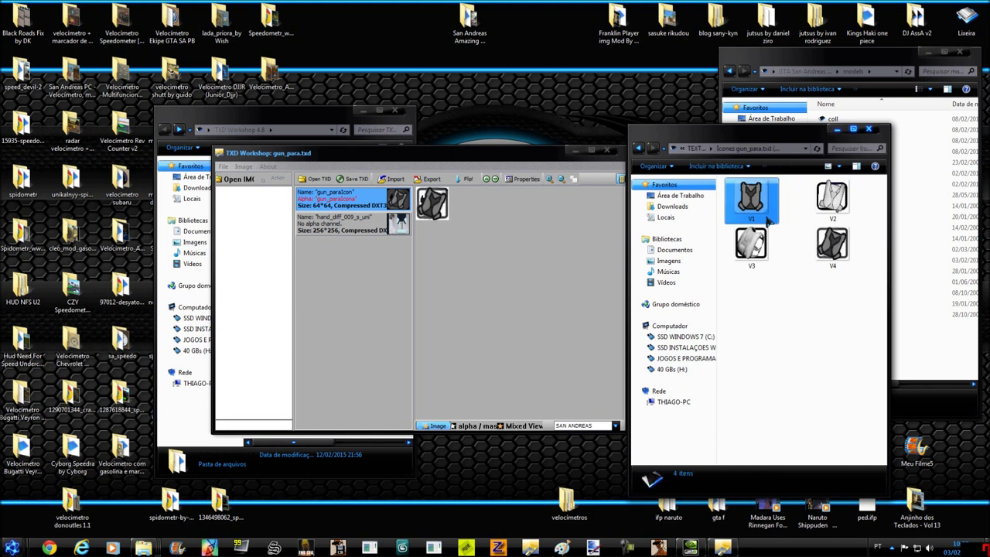
# - Compare the parachute icon variants V1 to V4 in the pack's file window
pyautogui.press('Right')
pyautogui.press('Left')
pyautogui.press('Down')
pyautogui.press('Right')
pyautogui.press('Up')
pyautogui.press('Left')
pyautogui.press('Down')
pyautogui.press('Right')
pyautogui.press('Up')
pyautogui.press('Left')
pyautogui.click(508, 239)
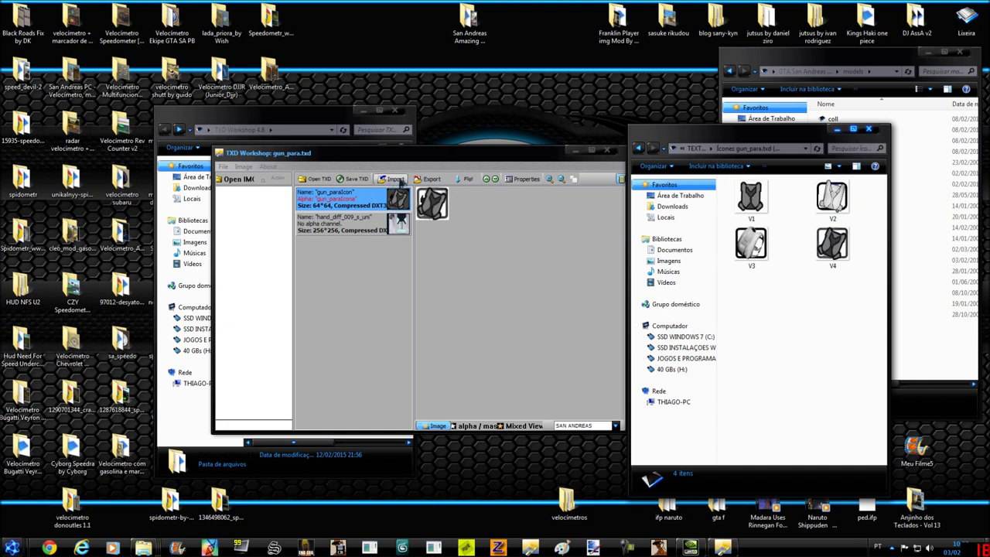
pyautogui.click(750, 243)
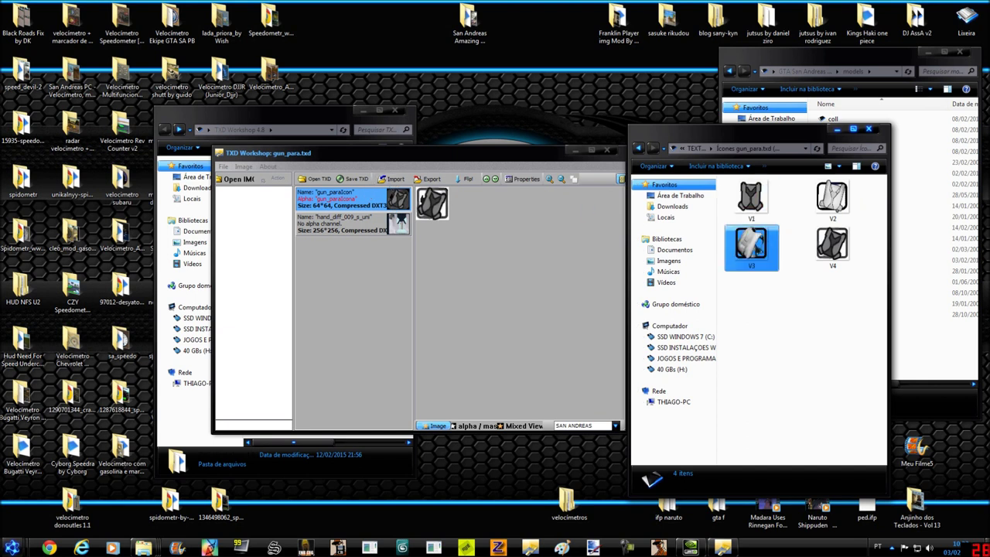
pyautogui.click(798, 261)
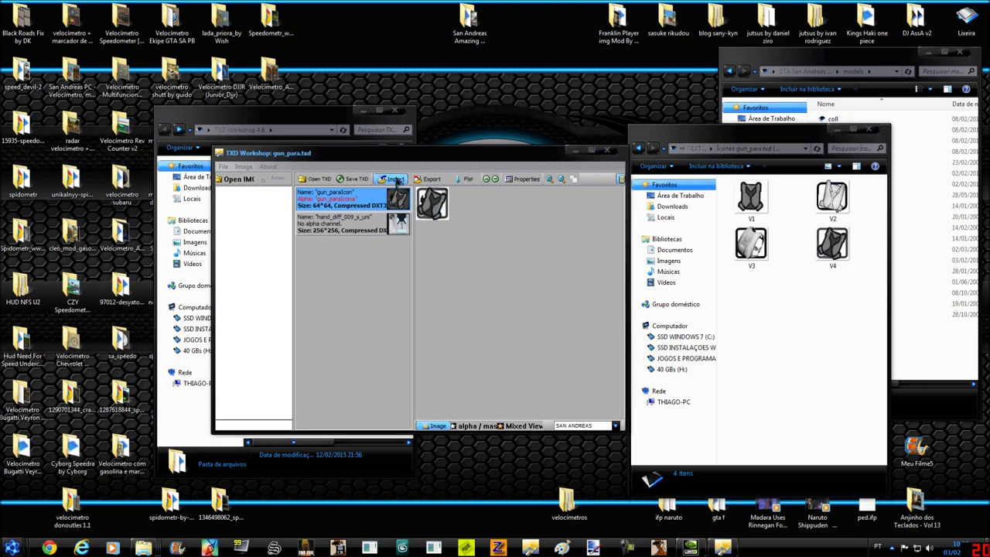
# - Replace the gun_paraIcon texture by importing V3 from the Ícones gun_para.txd (gun_paraIcon) folder
pyautogui.click(395, 179)
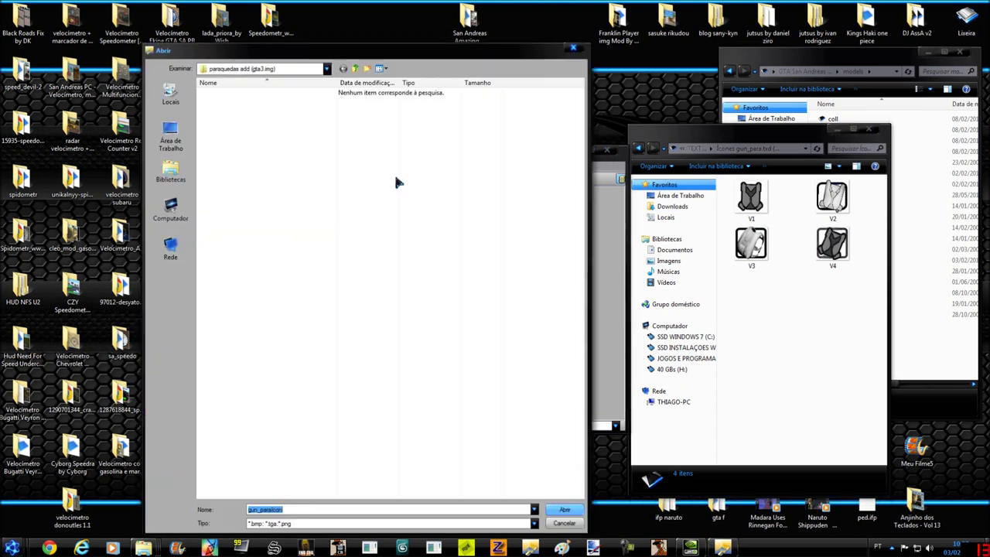
pyautogui.click(355, 69)
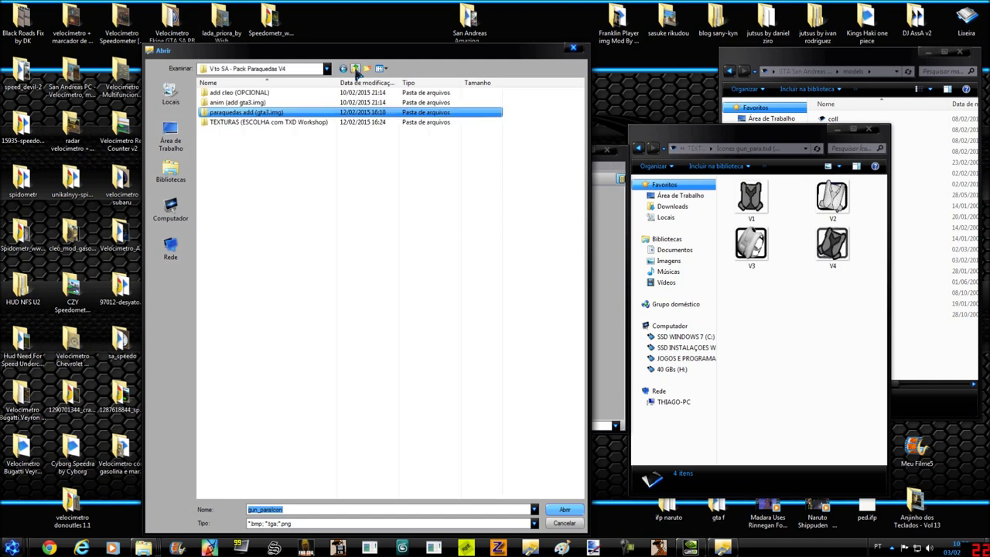
pyautogui.doubleClick(230, 124)
pyautogui.click(236, 114)
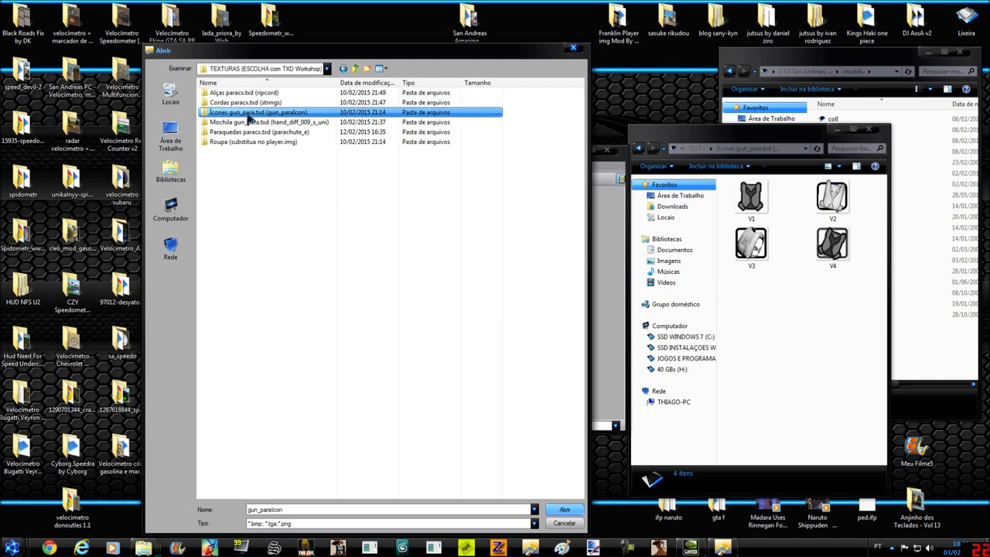
pyautogui.doubleClick(262, 115)
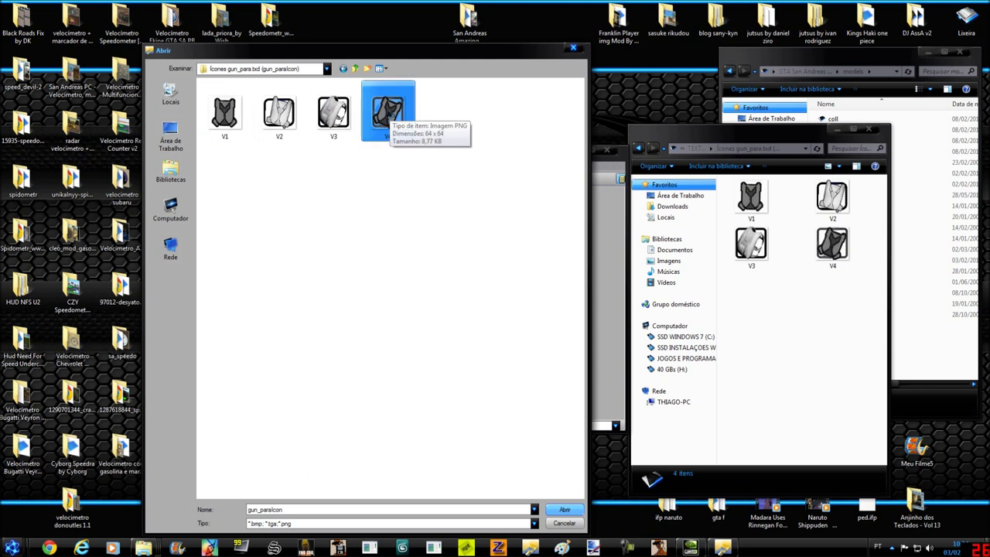
pyautogui.click(337, 114)
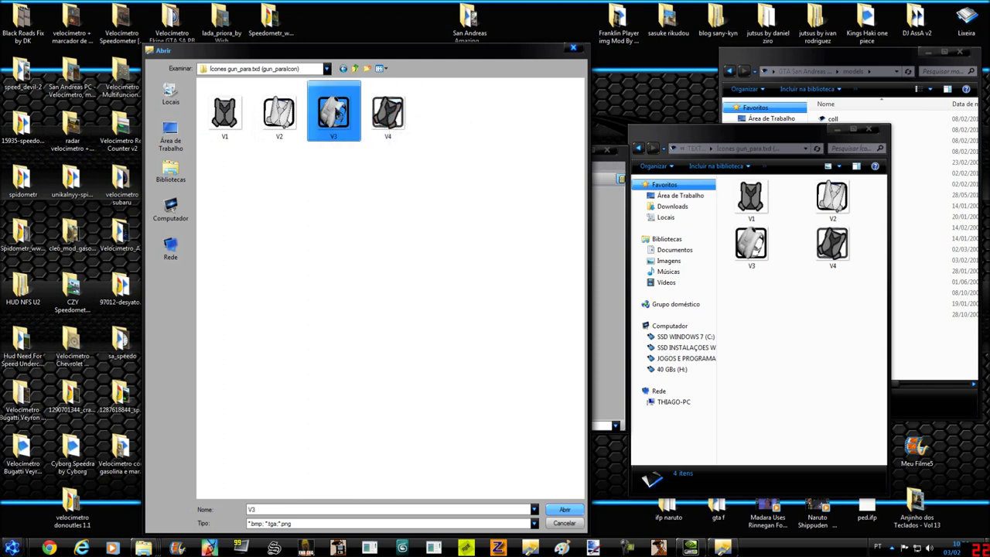
pyautogui.click(565, 509)
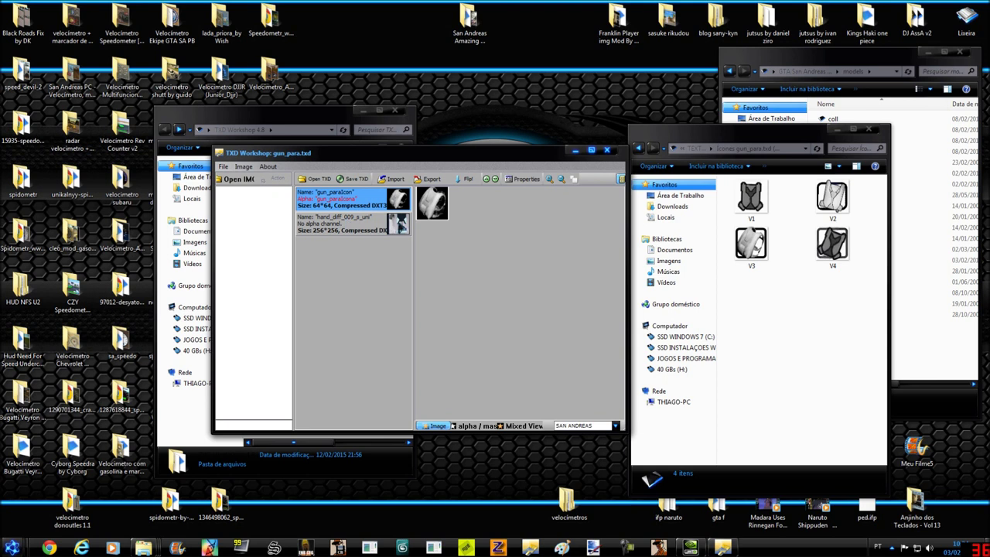
# - Select the hand_diff_009_s_uni texture and locate the Sprunk image in the Bonus subfolder of the Mochila gun_para.txd folder in the file window
pyautogui.click(348, 224)
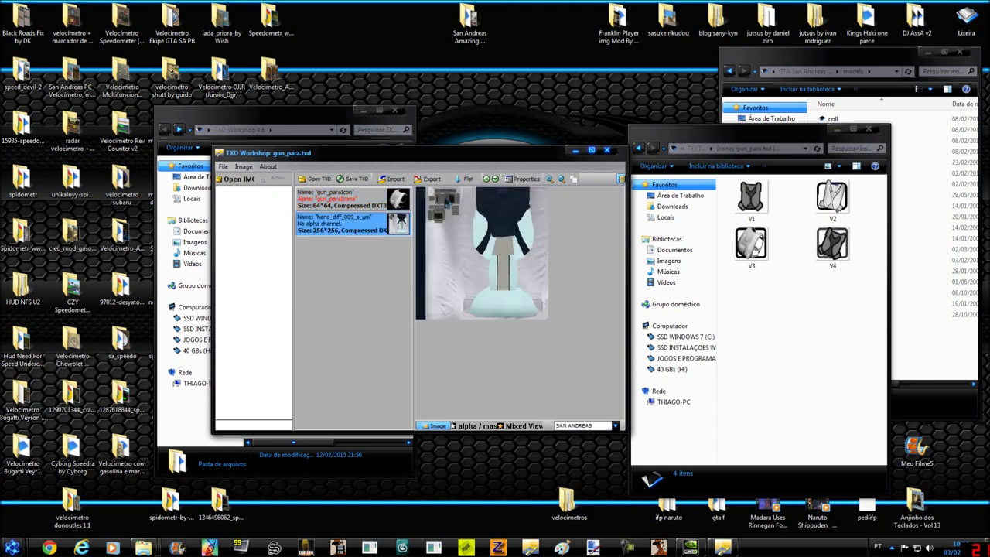
pyautogui.click(637, 147)
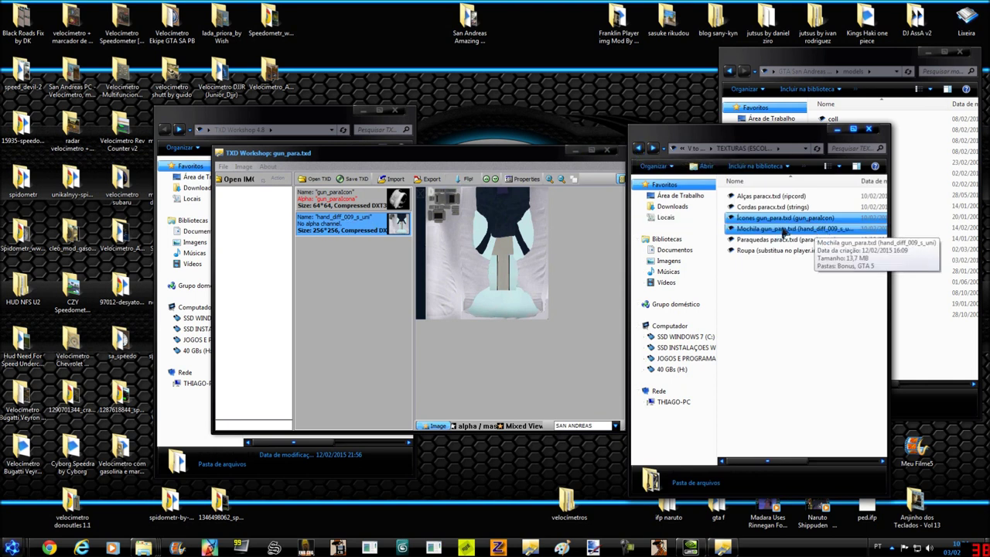
pyautogui.doubleClick(831, 230)
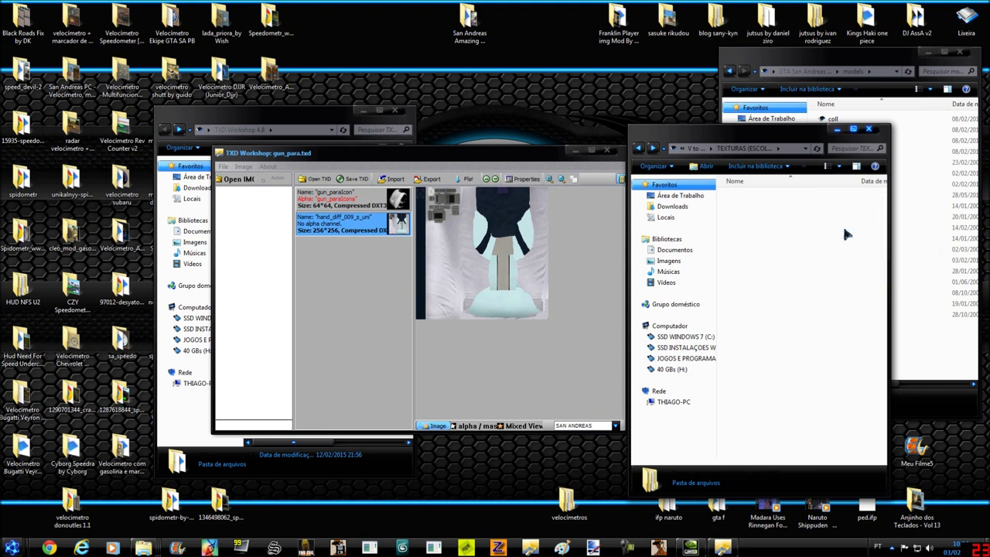
pyautogui.doubleClick(806, 198)
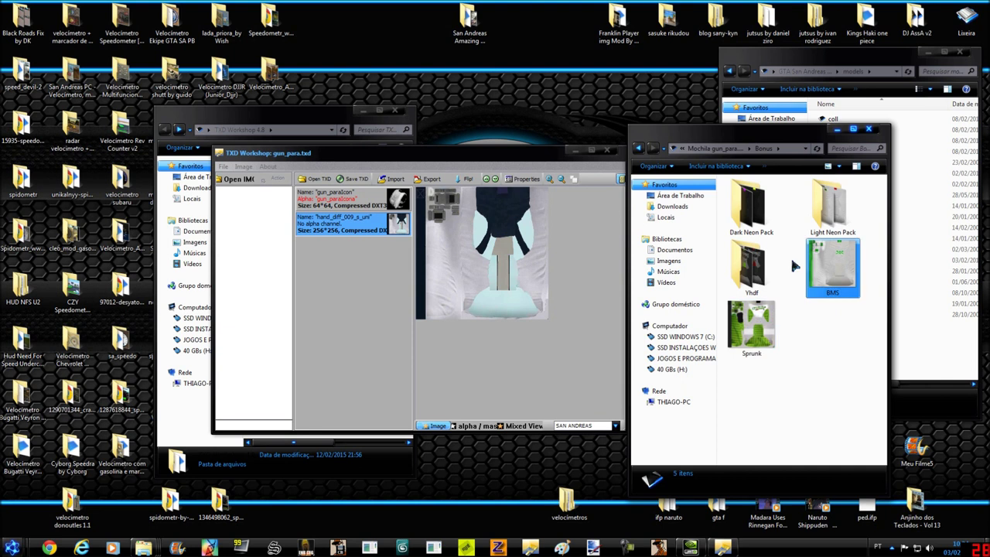
pyautogui.click(750, 321)
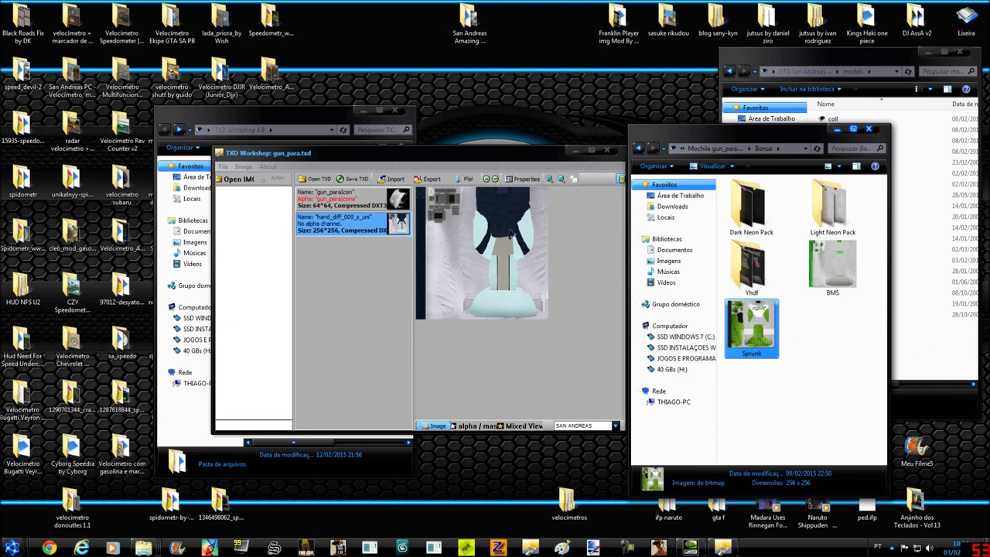
# - Replace the hand_diff_009_s_uni texture by importing Sprunk from the Mochila gun_para.txd (hand_diff_009_s_uni) folder's Bonus subfolder
pyautogui.click(393, 180)
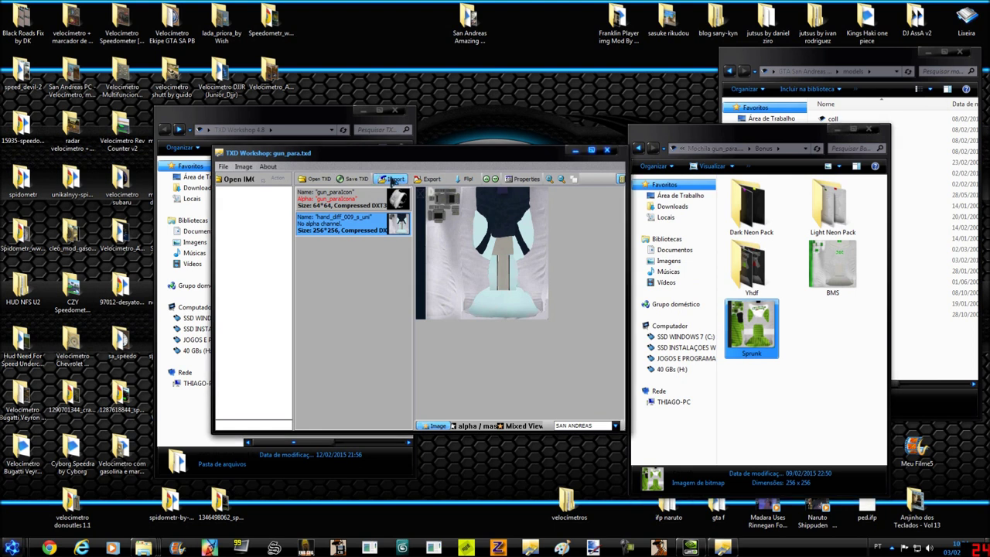
pyautogui.click(355, 68)
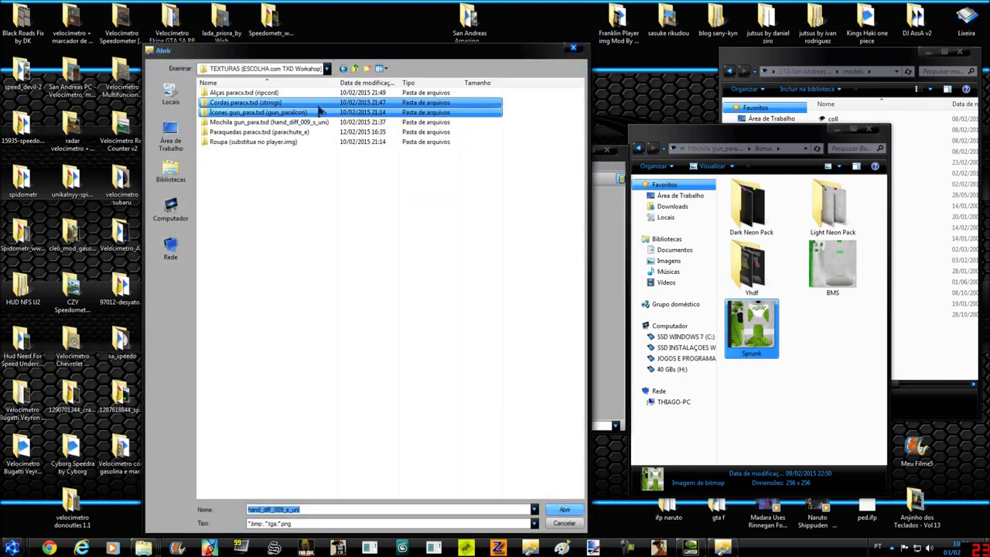
pyautogui.click(292, 125)
pyautogui.doubleClick(292, 125)
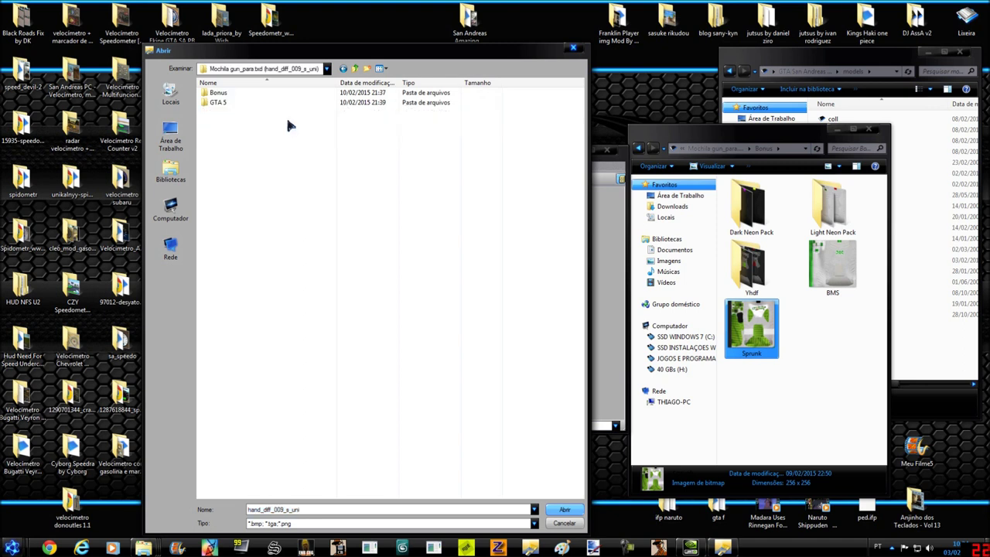
pyautogui.click(226, 96)
pyautogui.doubleClick(225, 93)
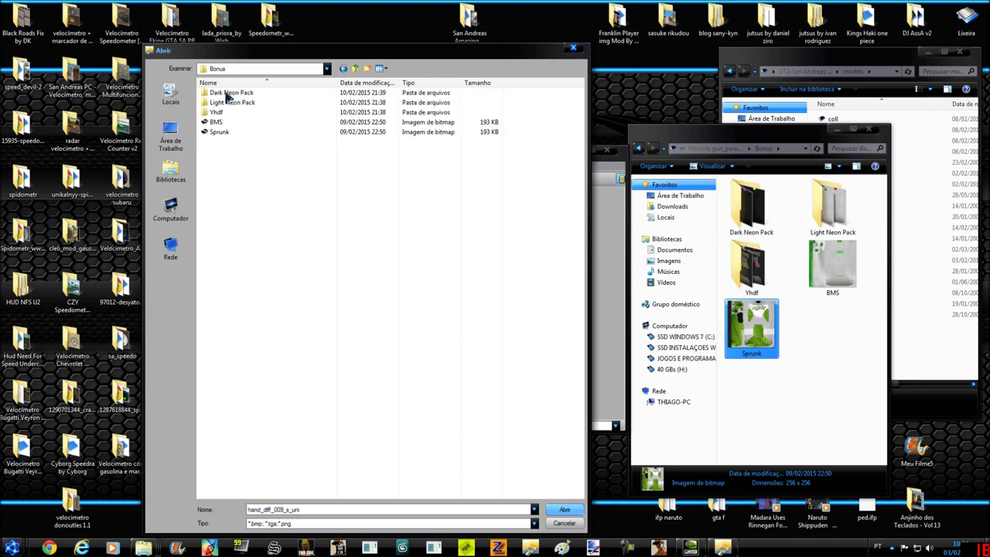
pyautogui.click(221, 132)
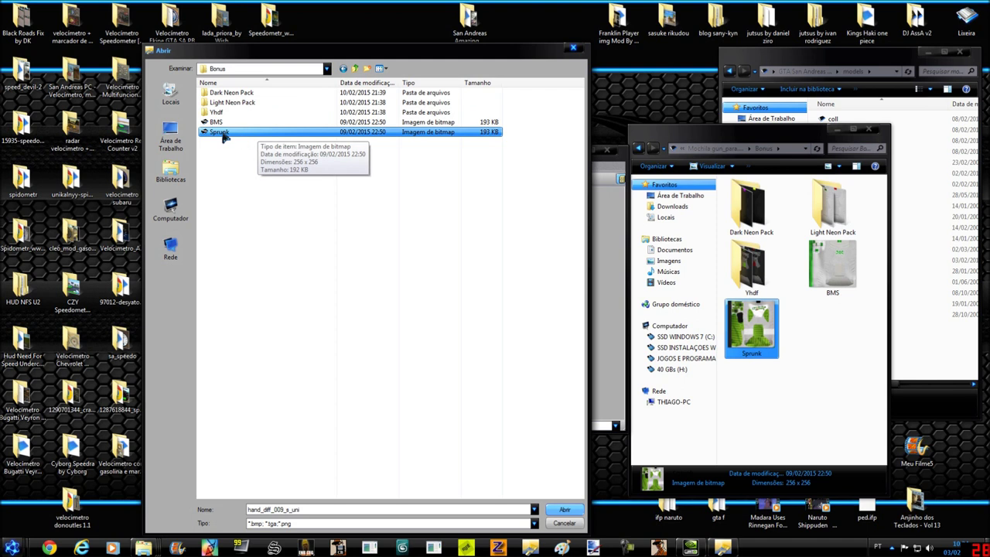
pyautogui.doubleClick(220, 132)
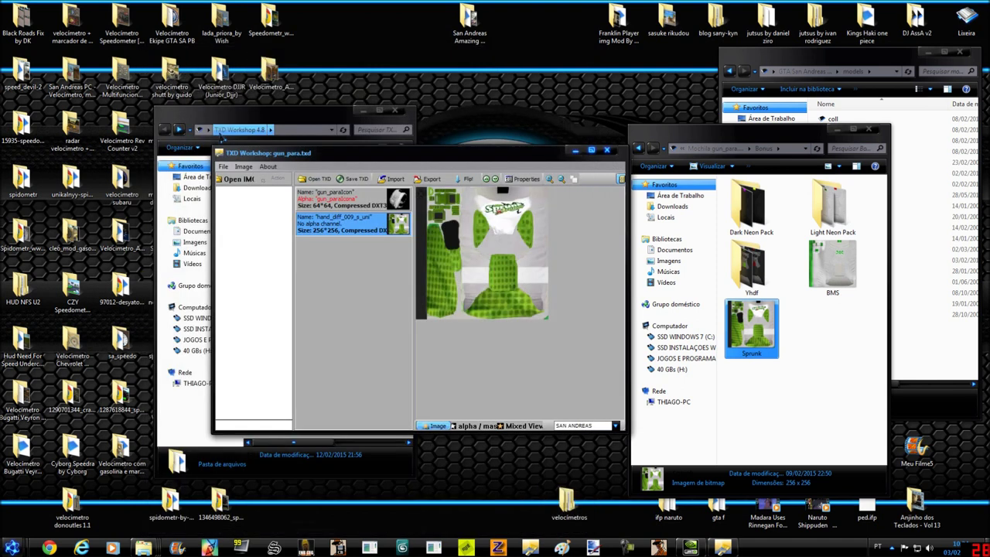
# - Save the gun_para.txd texture file and load paracx.txd from the paraquedas add (gta3.img) folder
pyautogui.click(355, 179)
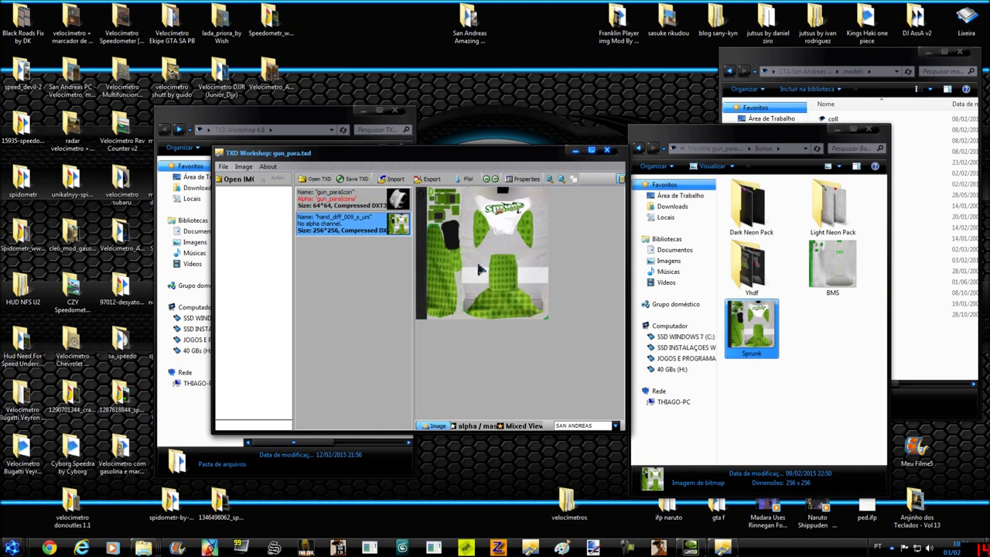
pyautogui.click(331, 179)
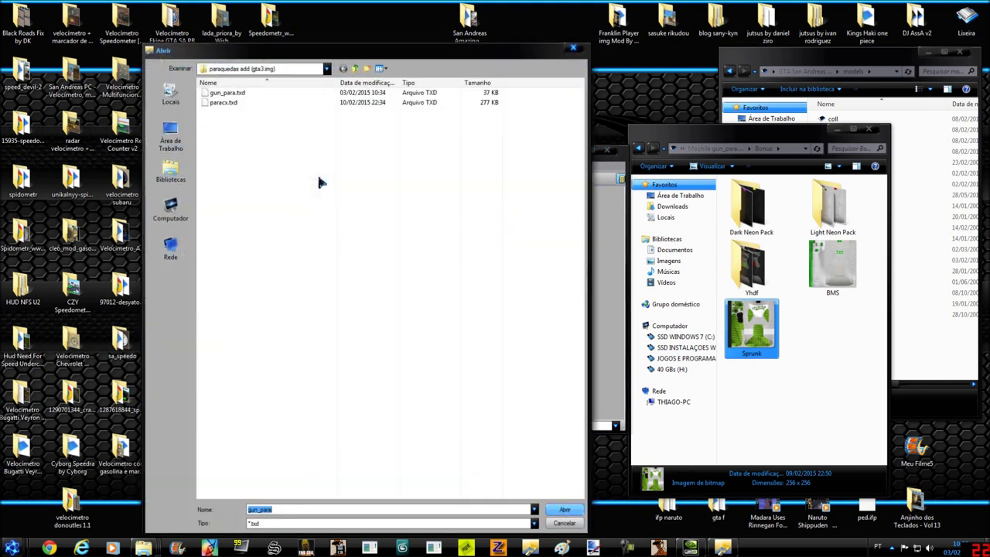
pyautogui.click(224, 103)
pyautogui.click(227, 107)
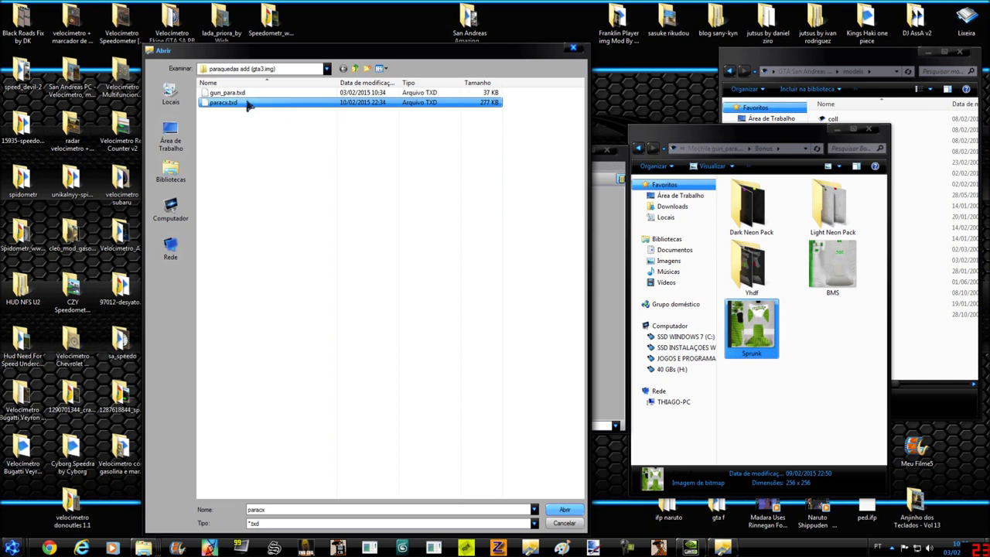
pyautogui.doubleClick(249, 106)
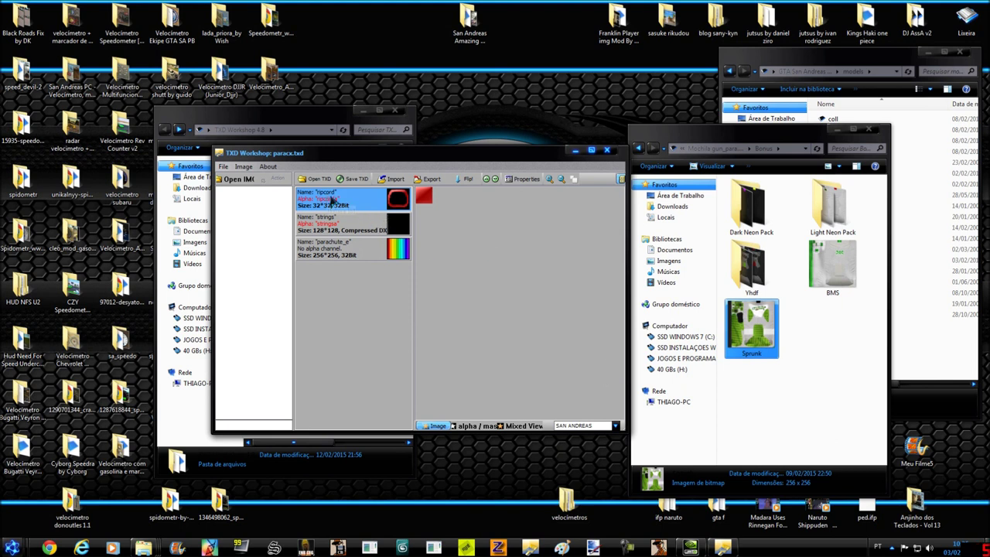
# - Look through the strings and parachute_e textures, select ripcord, and return the pack's file window to the TEXTURAS (ESCOLHA com TXD Workshop) folder
pyautogui.click(340, 226)
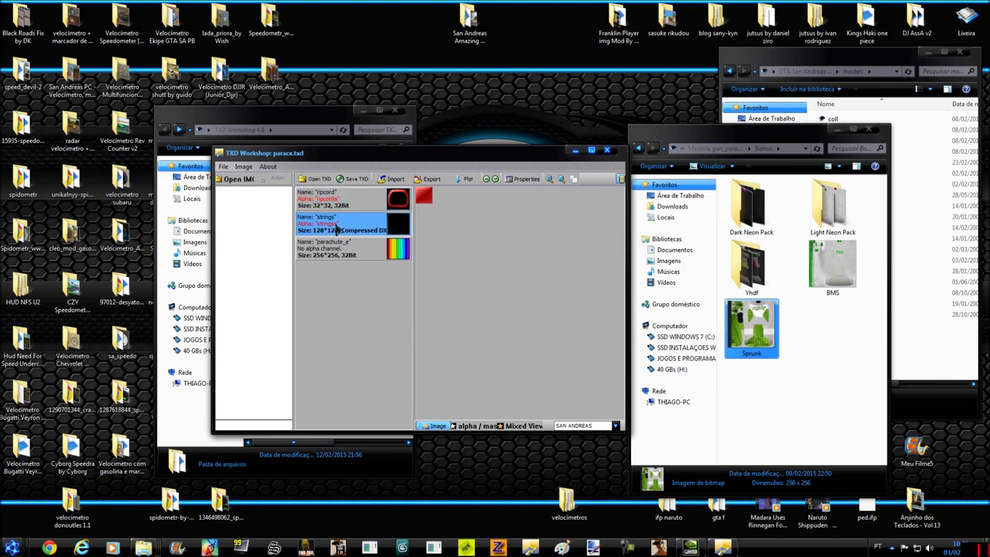
pyautogui.click(334, 261)
pyautogui.click(364, 202)
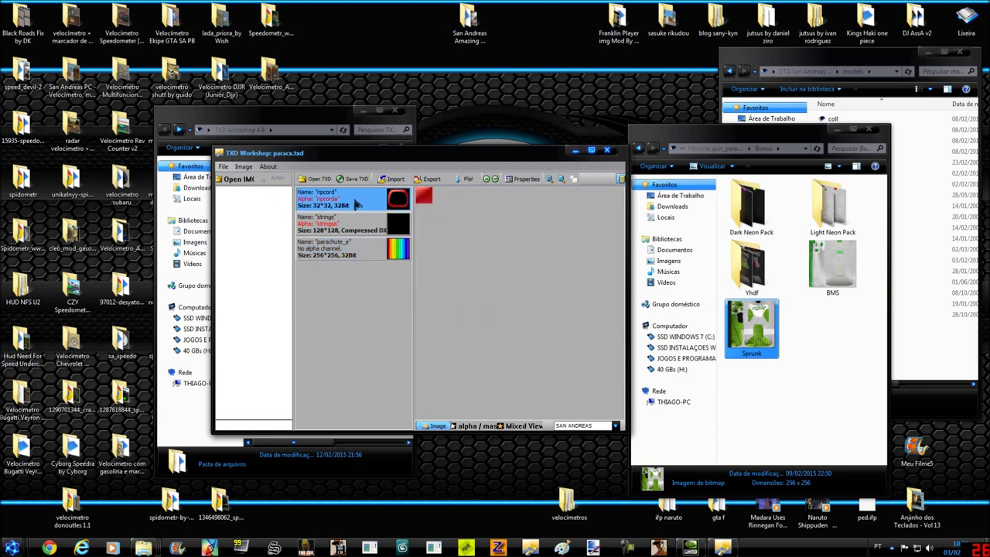
pyautogui.click(637, 148)
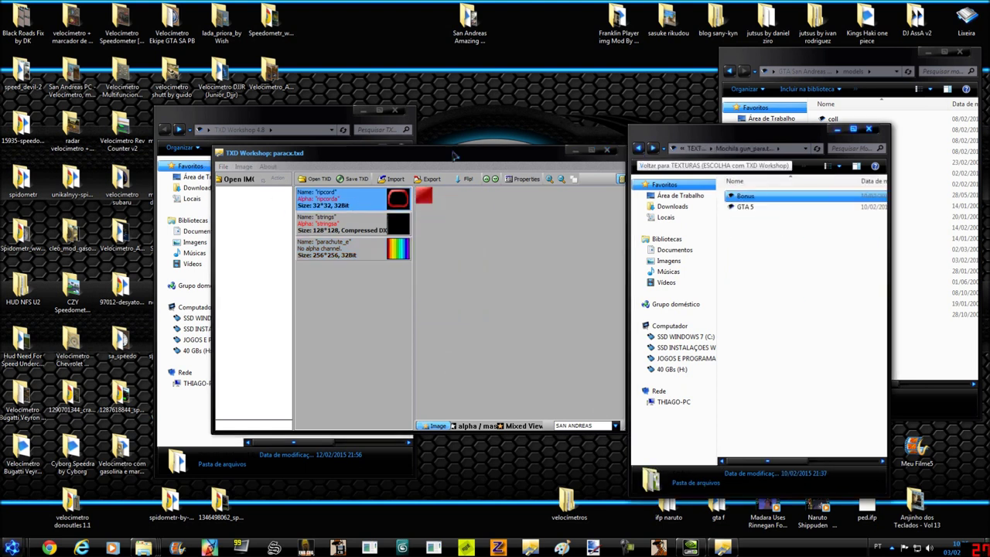
pyautogui.click(637, 149)
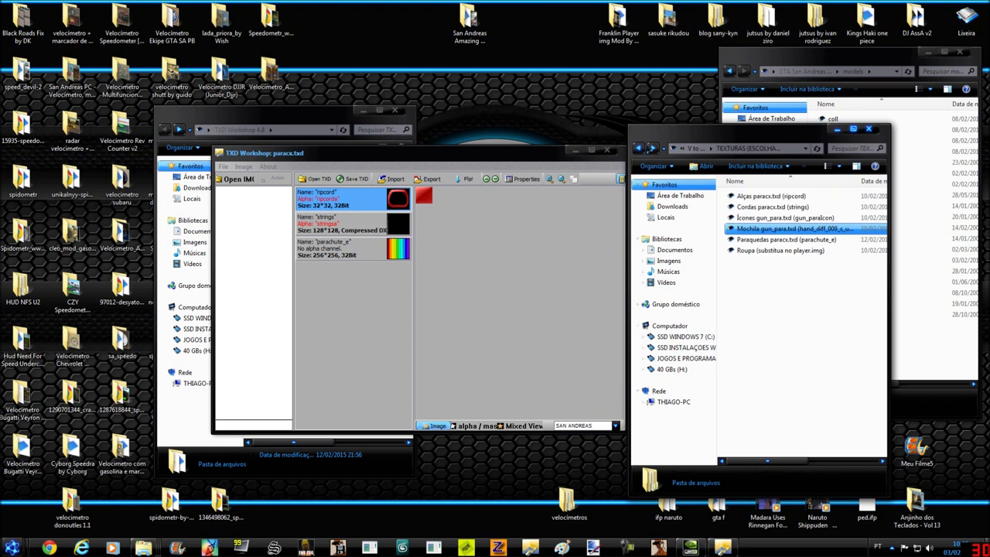
# - Open the Alças paracx.txd (ripcord) folder in the file window and start the ripcord import from the pack's TEXTURAS (ESCOLHA com TXD Workshop) folder
pyautogui.click(771, 200)
pyautogui.doubleClick(773, 201)
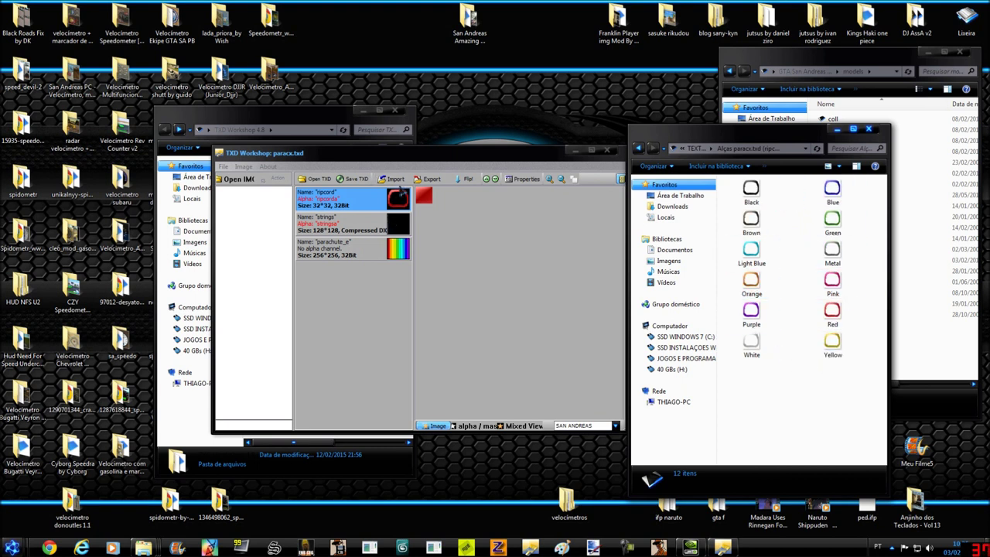
pyautogui.doubleClick(397, 187)
pyautogui.click(354, 68)
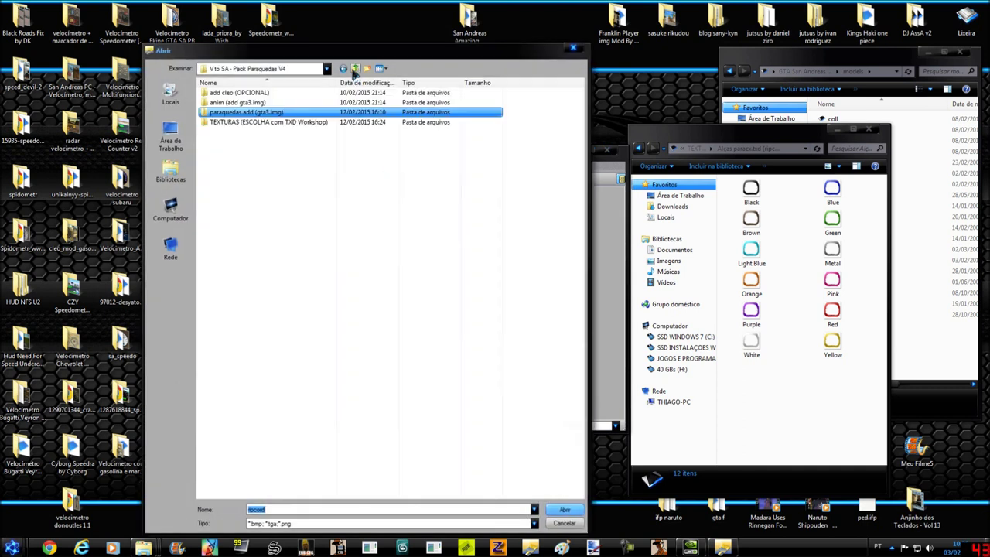
pyautogui.click(354, 68)
pyautogui.click(343, 68)
pyautogui.click(354, 68)
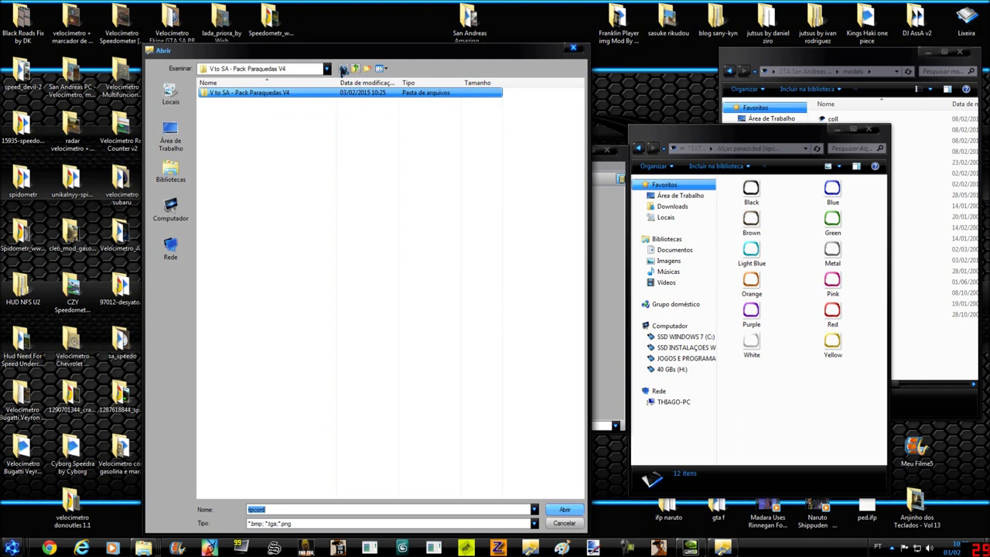
pyautogui.click(343, 68)
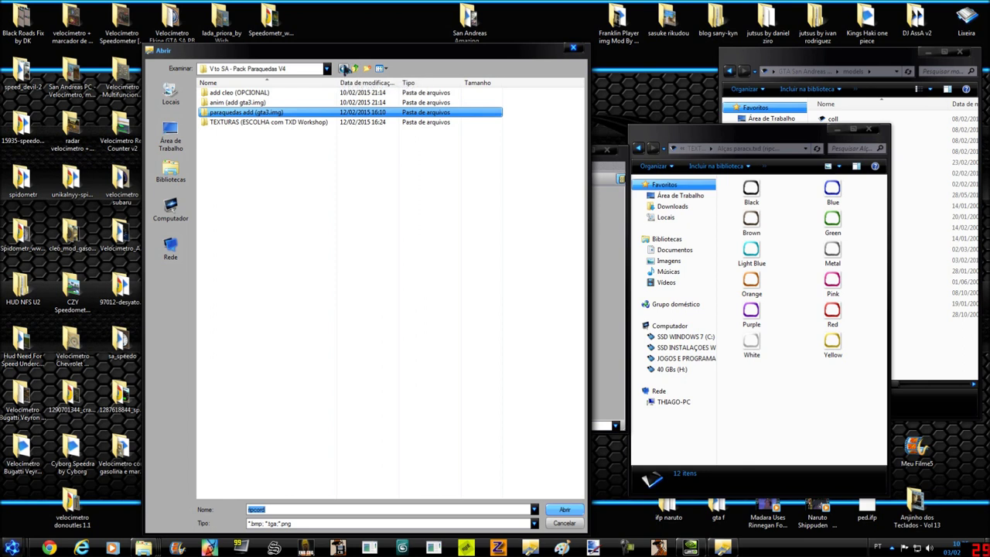
pyautogui.doubleClick(230, 122)
# - Replace the ripcord texture with the Blue image from the Alças paracx.txd (ripcord) folder and save paracx.txd
pyautogui.click(242, 93)
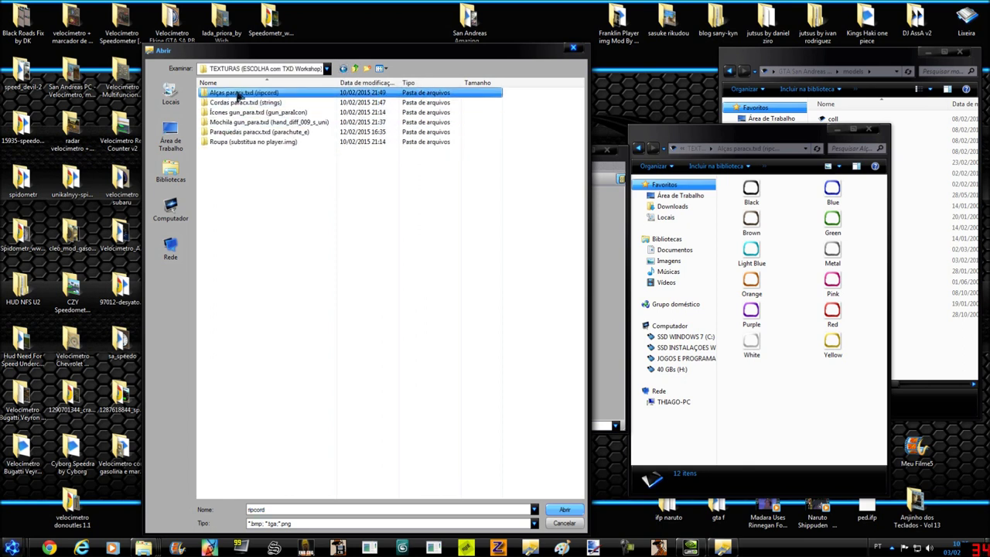
pyautogui.doubleClick(242, 93)
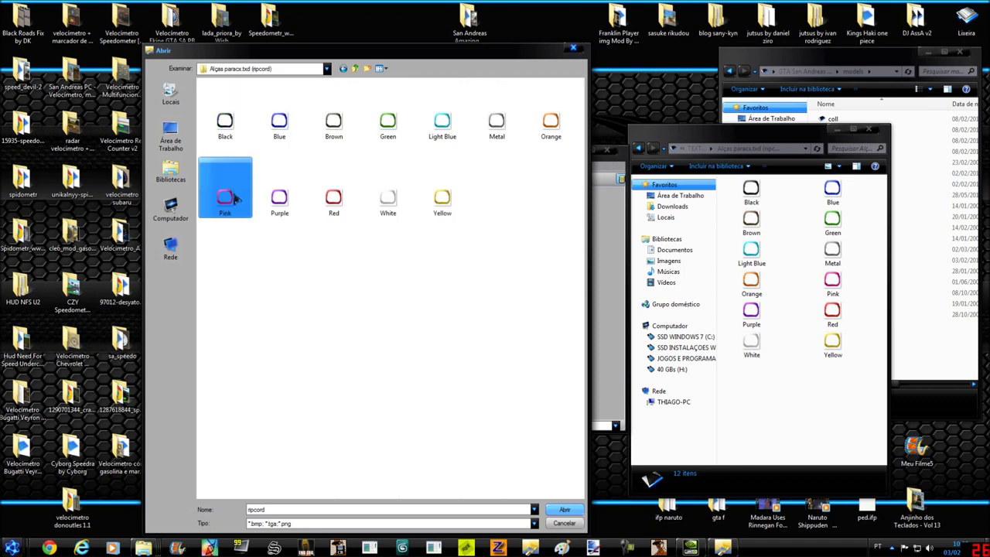
pyautogui.click(287, 124)
pyautogui.doubleClick(289, 124)
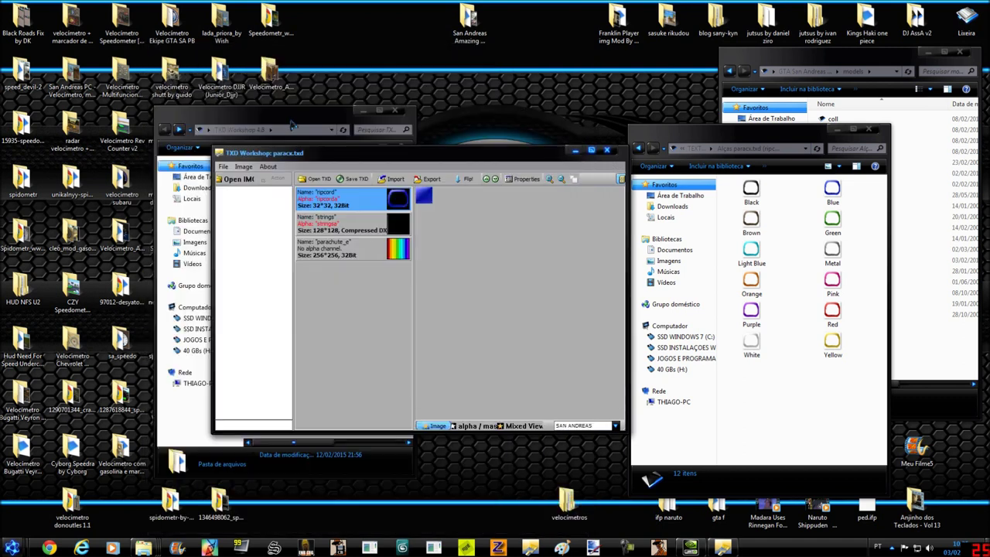
pyautogui.click(350, 178)
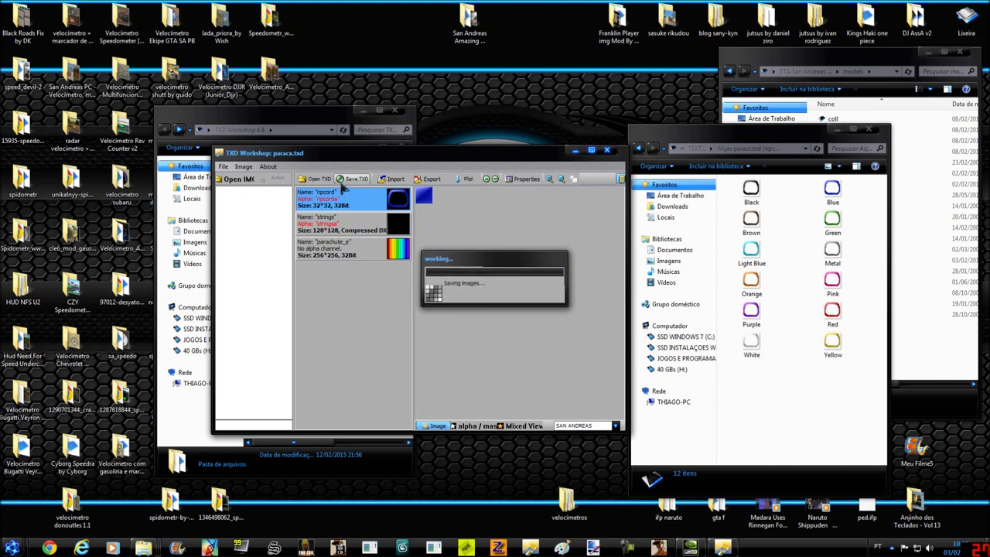
# - Select the strings texture and locate the Black image in the Cordas paracx.txd (strings) folder in the file window
pyautogui.click(326, 224)
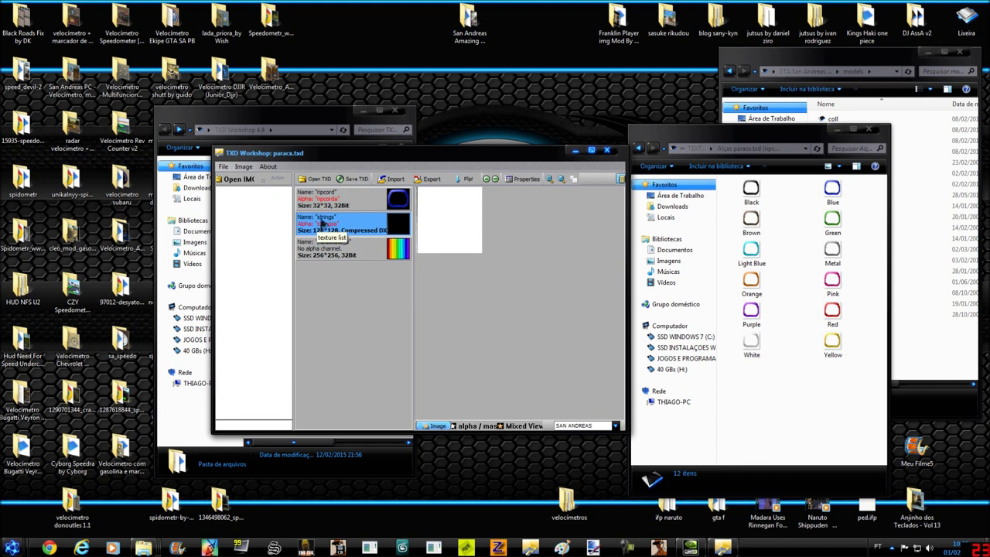
pyautogui.click(638, 147)
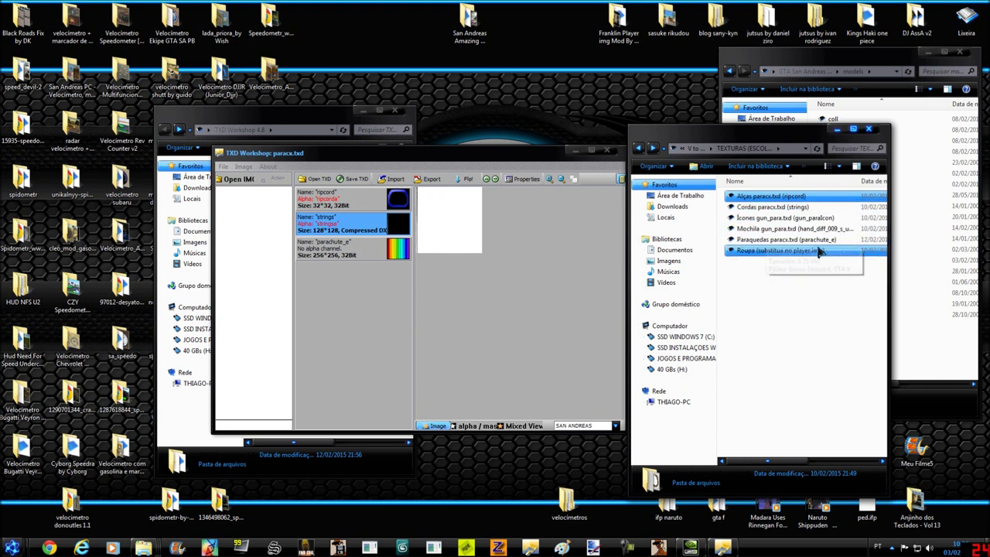
pyautogui.click(765, 209)
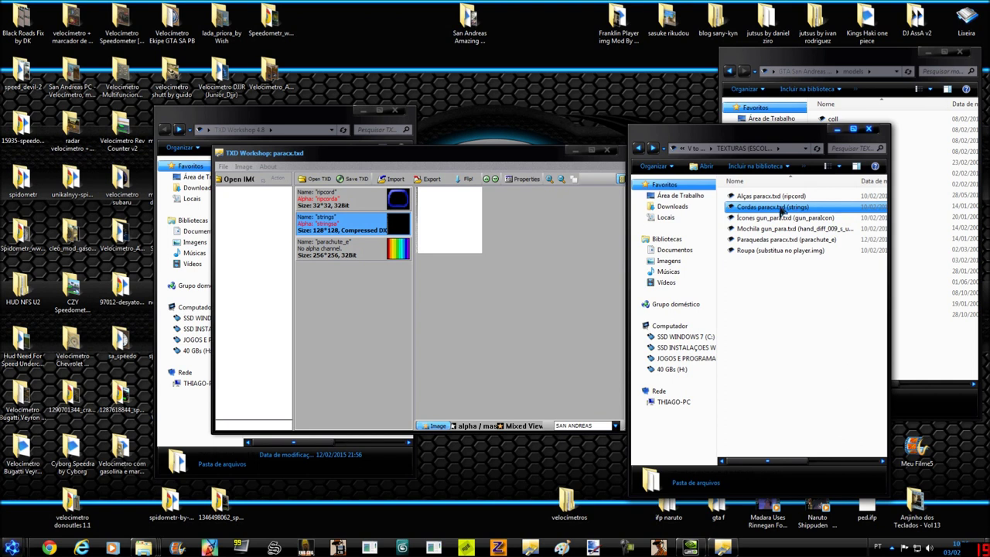
pyautogui.doubleClick(781, 209)
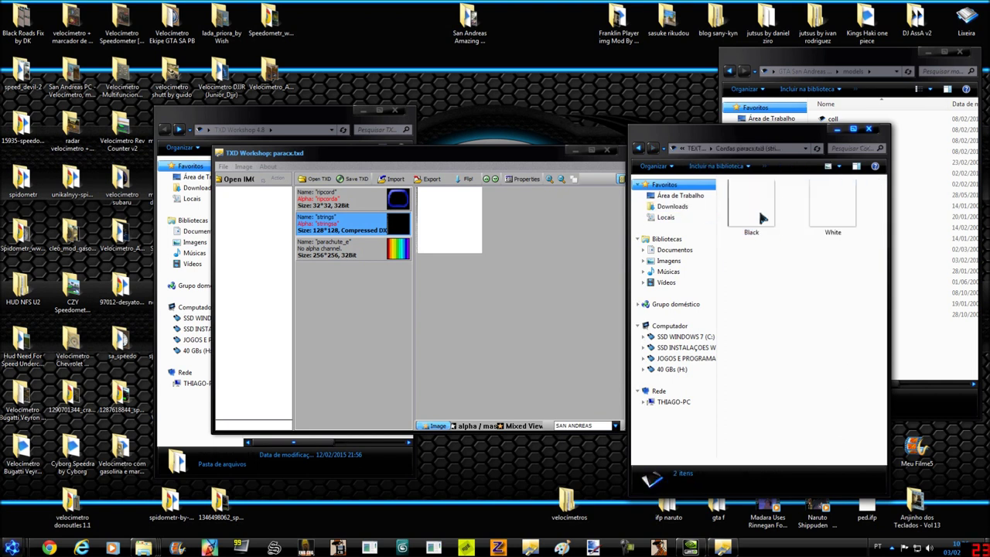
pyautogui.click(773, 222)
pyautogui.click(841, 216)
pyautogui.click(737, 220)
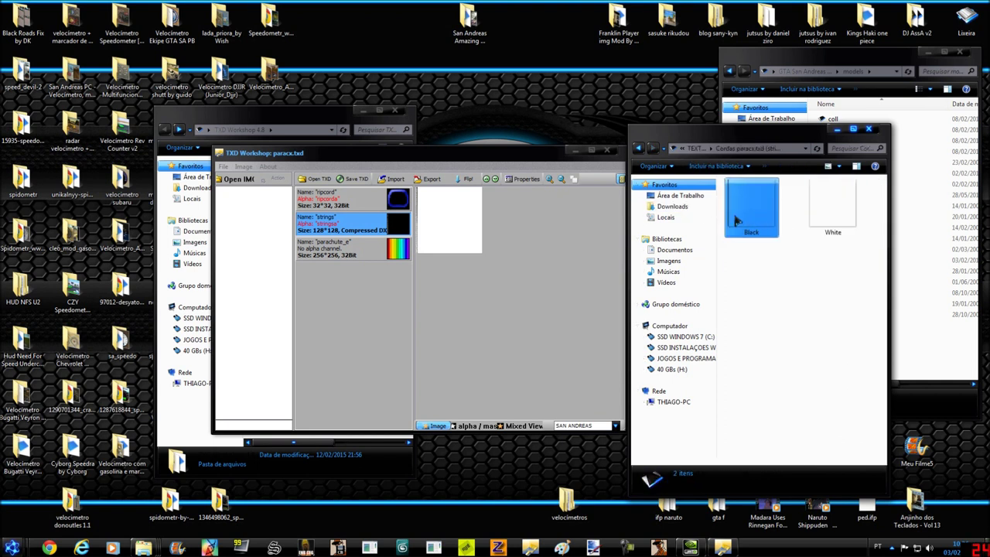
pyautogui.click(427, 233)
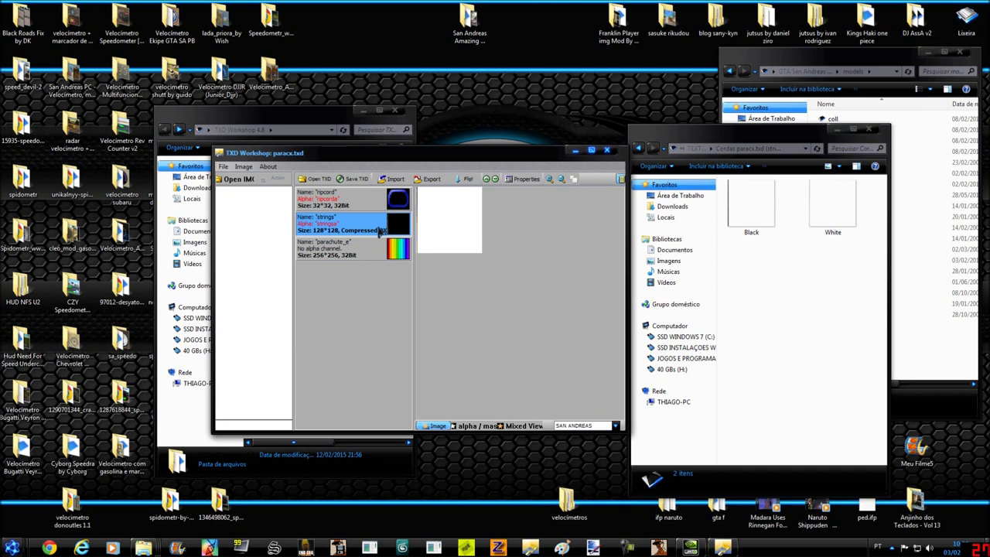
# - Replace the strings texture by importing the Black image from the Cordas paracx.txd (strings) folder
pyautogui.click(396, 178)
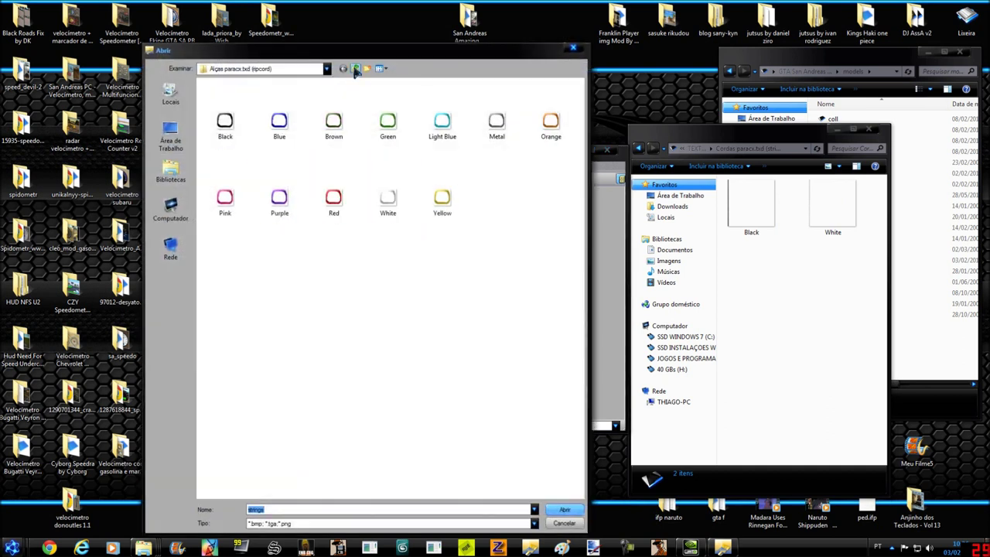
pyautogui.click(356, 70)
pyautogui.click(242, 103)
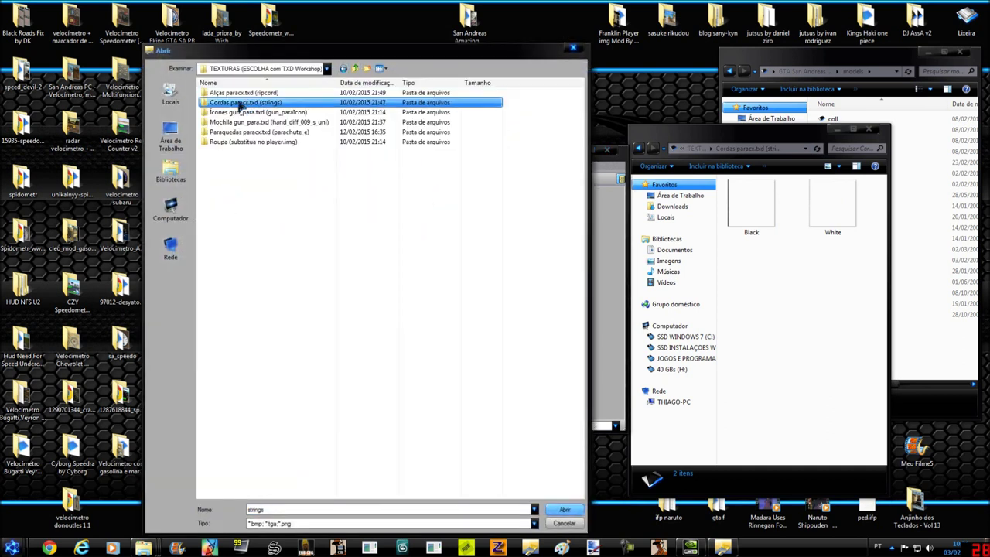
pyautogui.doubleClick(240, 104)
pyautogui.doubleClick(216, 116)
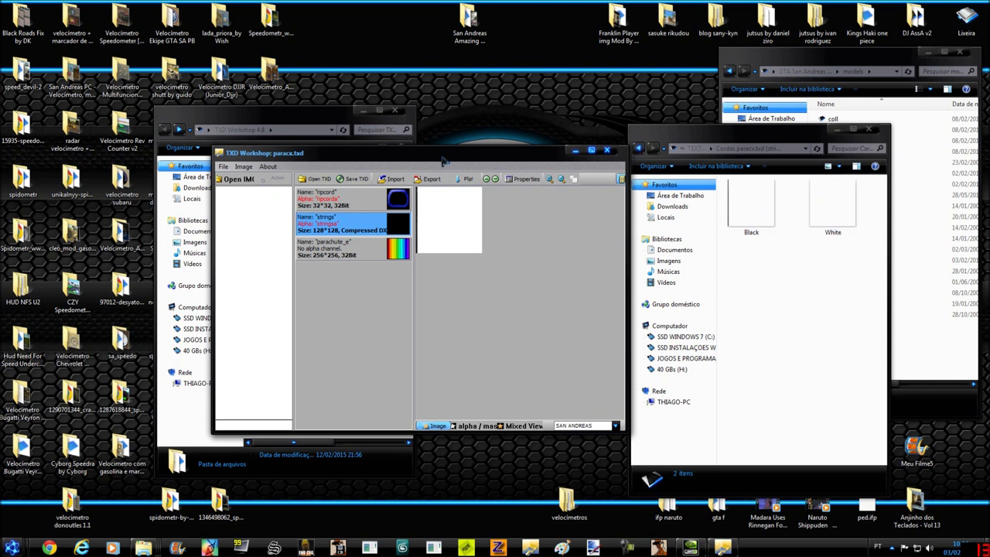
# - Select the parachute_e texture, check the Bonus Ressubd images, and locate Sprunk 2 in the Paraquedas paracx.txd folder's GTA V subfolder
pyautogui.click(351, 248)
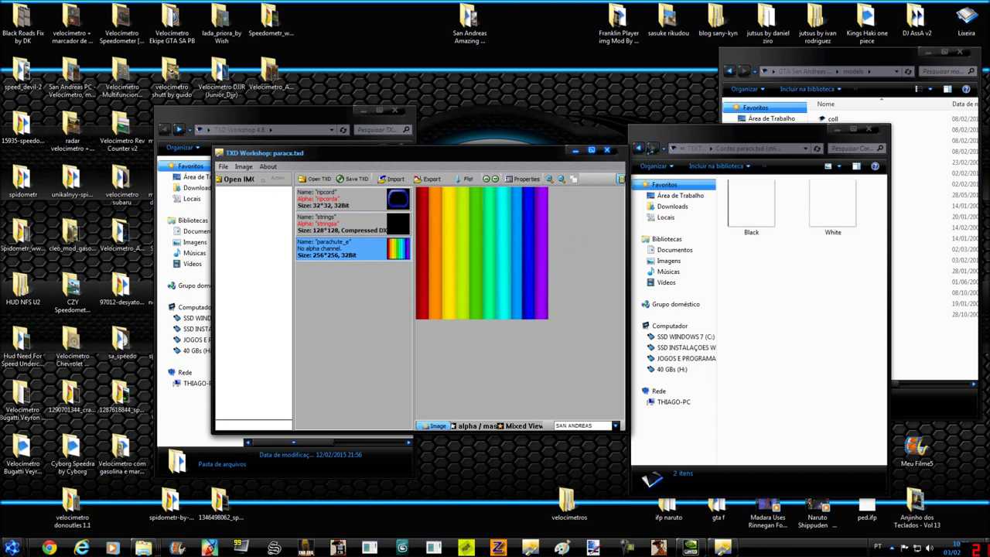
pyautogui.click(639, 148)
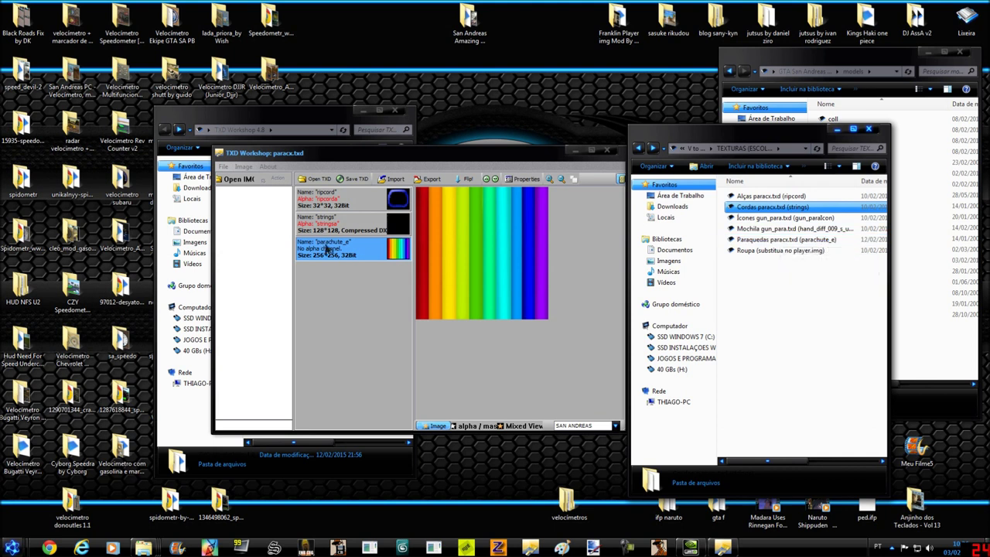
pyautogui.doubleClick(843, 241)
pyautogui.doubleClick(754, 196)
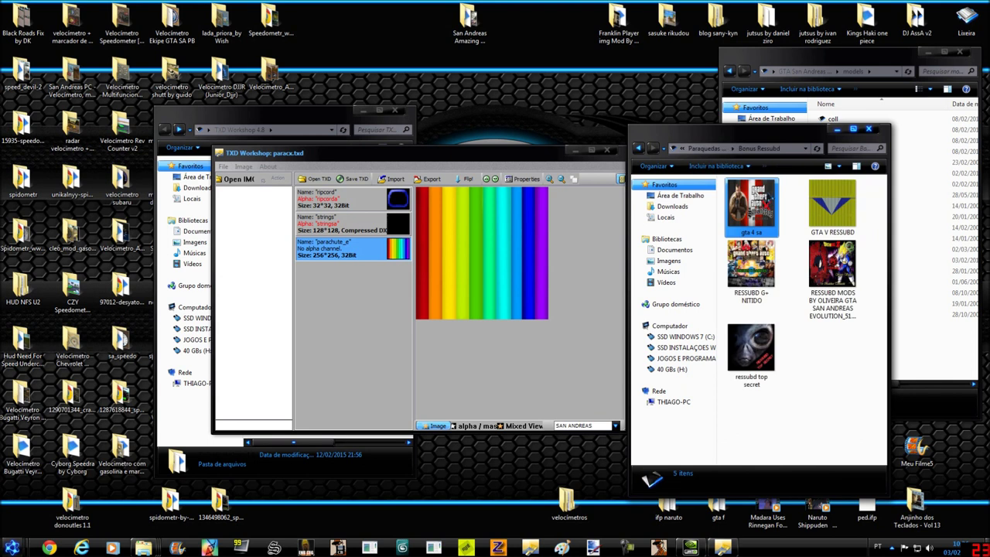
pyautogui.click(639, 147)
pyautogui.doubleClick(778, 205)
pyautogui.scroll(-5, 783, 206)
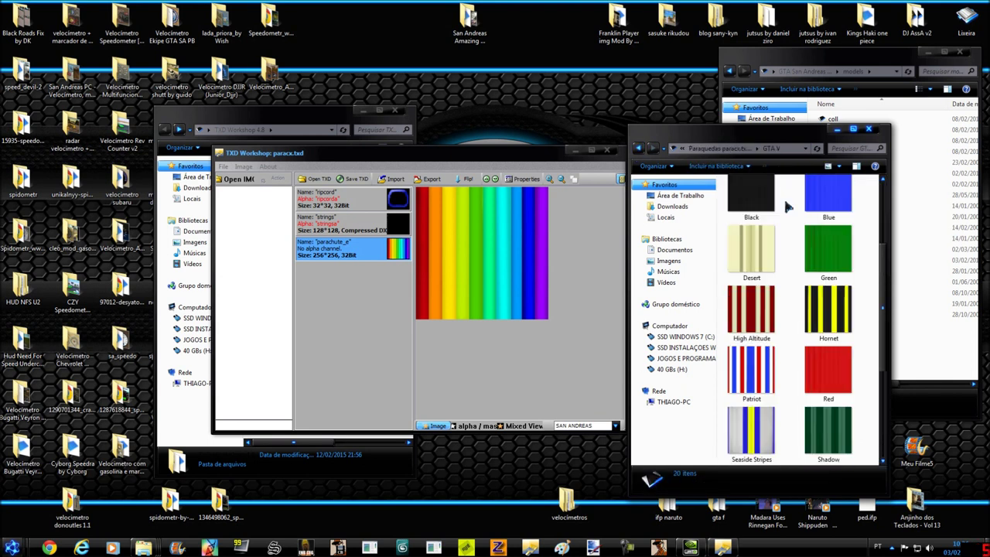
pyautogui.click(771, 306)
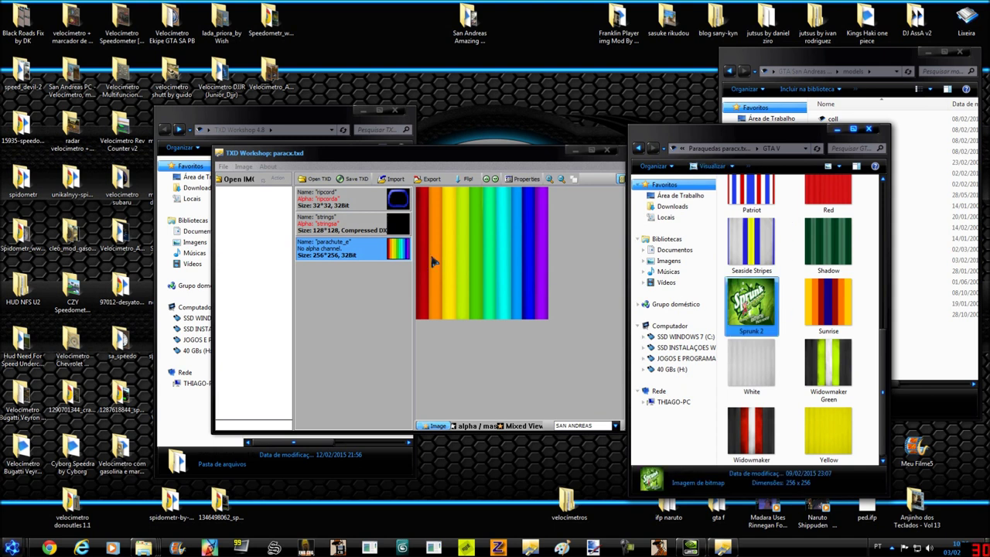
# - Replace the parachute_e texture by importing Sprunk 2 from the Paraquedas paracx.txd (parachute_e) folder's GTA V subfolder, and save paracx.txd
pyautogui.click(390, 180)
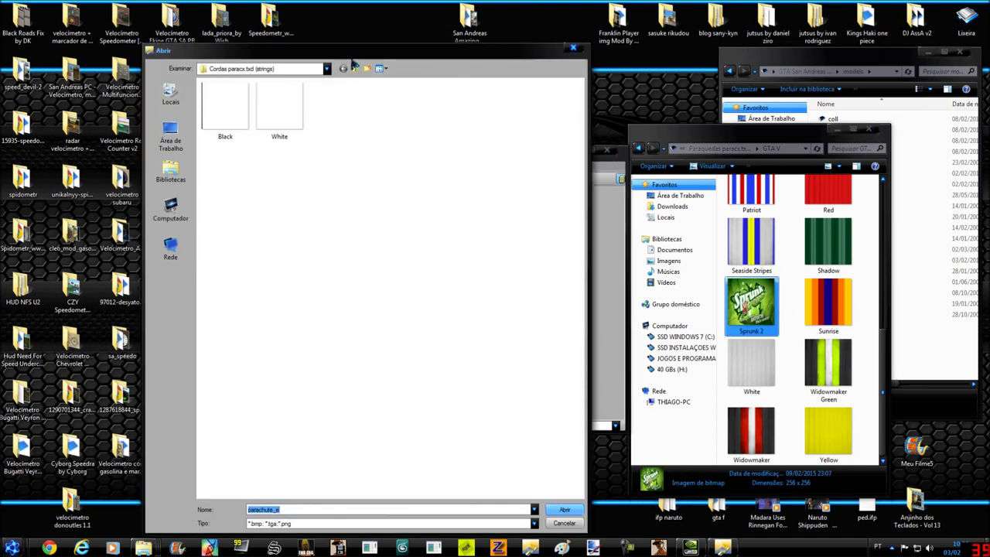
pyautogui.click(355, 68)
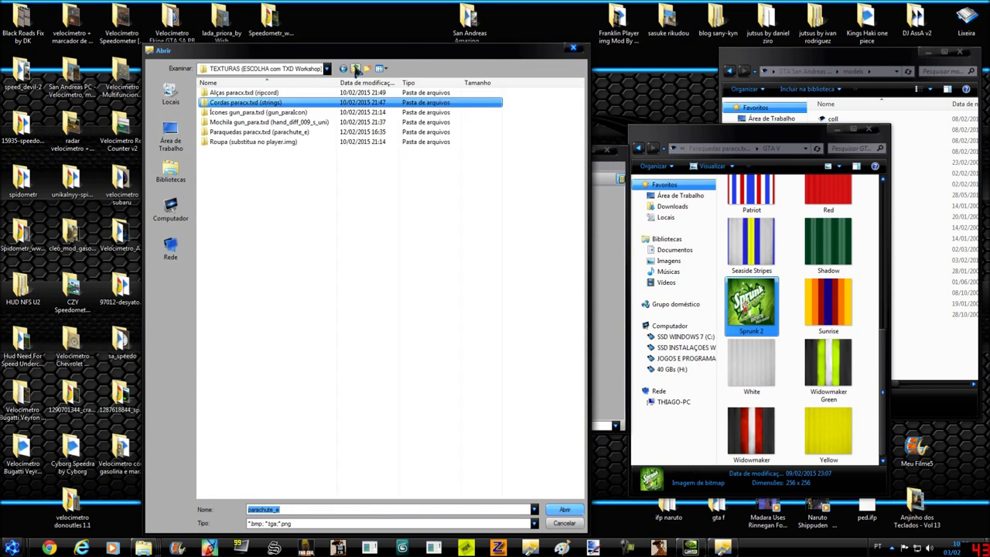
pyautogui.click(267, 133)
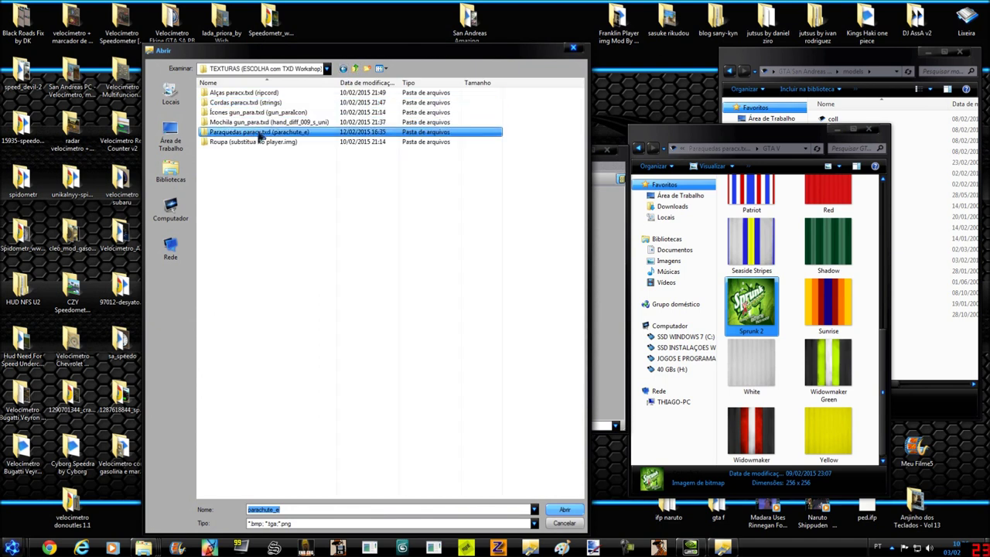
pyautogui.doubleClick(310, 134)
pyautogui.click(231, 104)
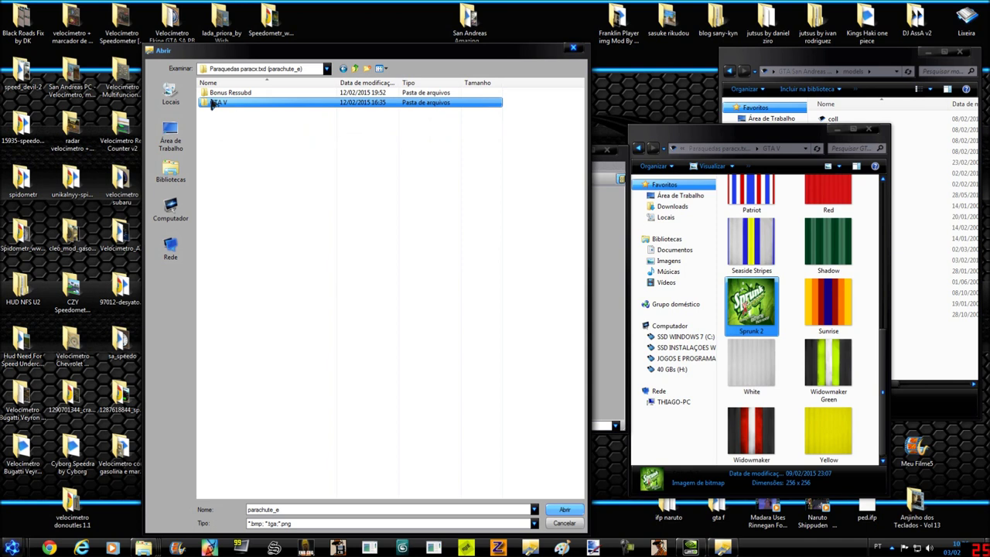
pyautogui.doubleClick(215, 104)
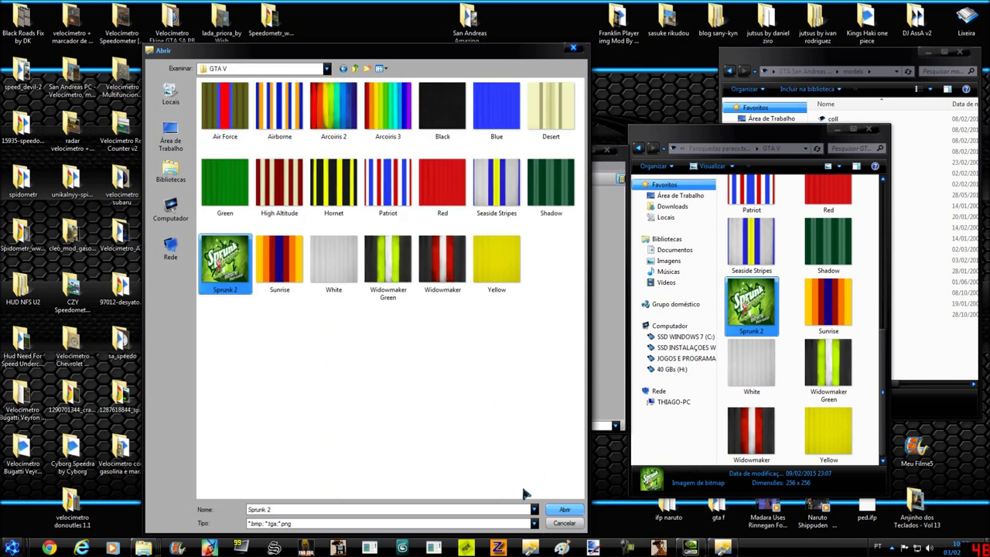
pyautogui.click(565, 510)
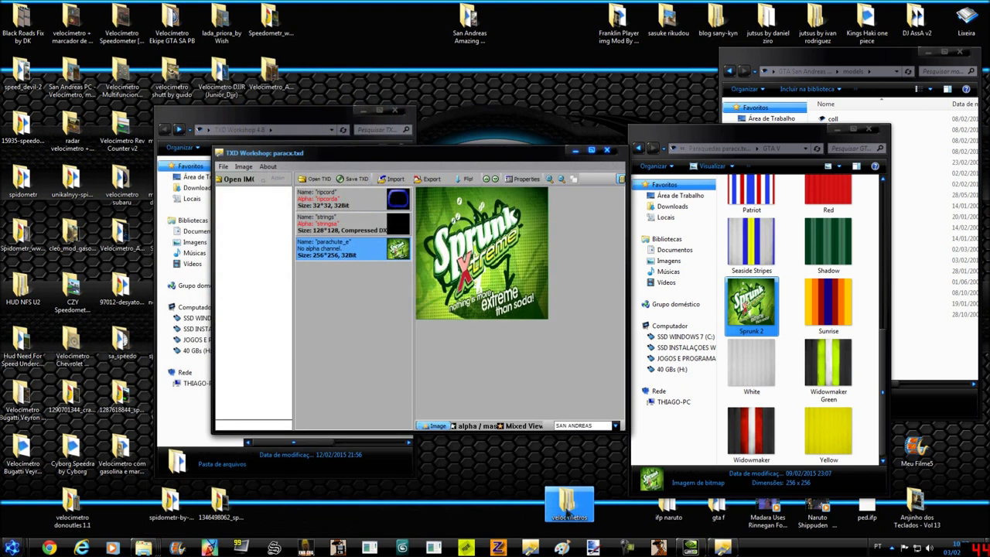
pyautogui.click(356, 179)
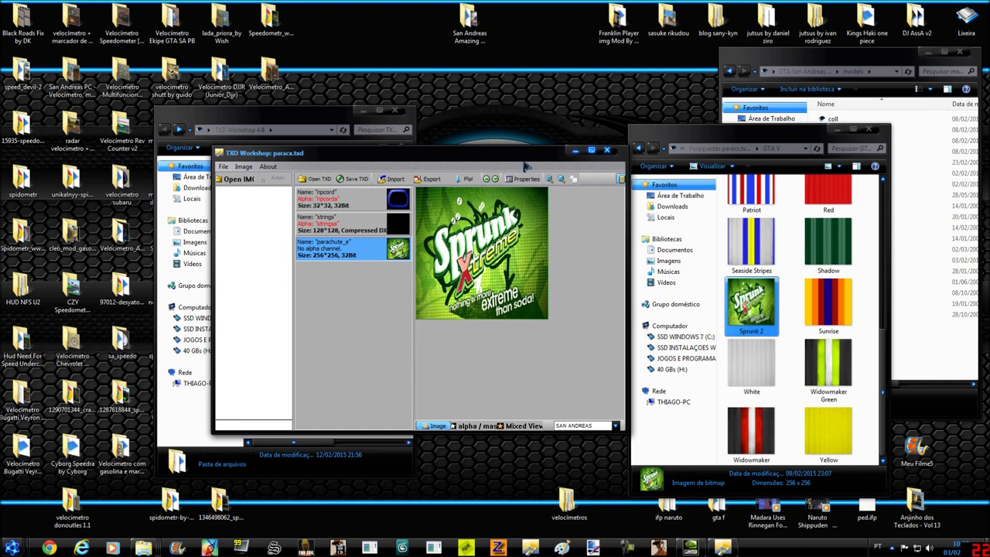
# - Close TXD Workshop and the TXD Workshop 4.8 folder window
pyautogui.click(827, 194)
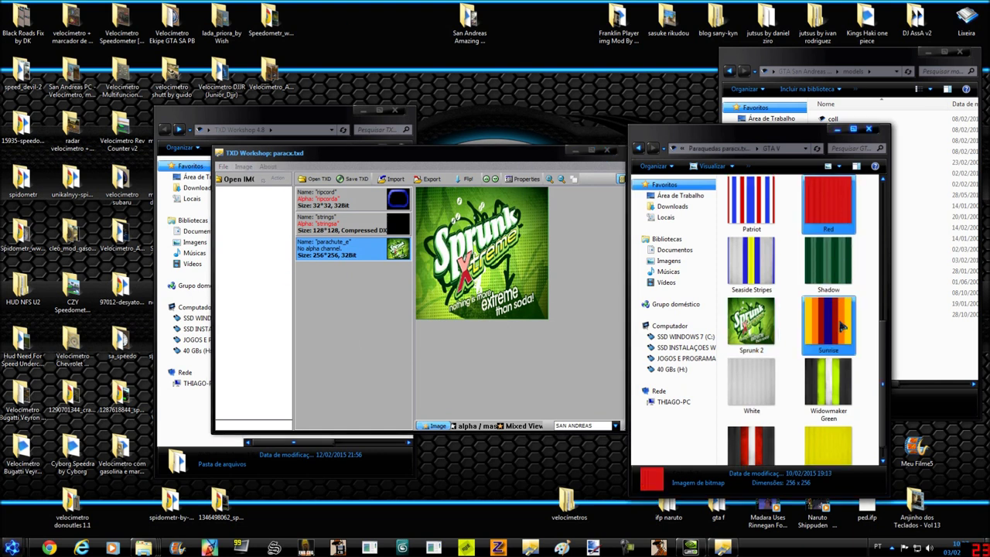
pyautogui.click(838, 350)
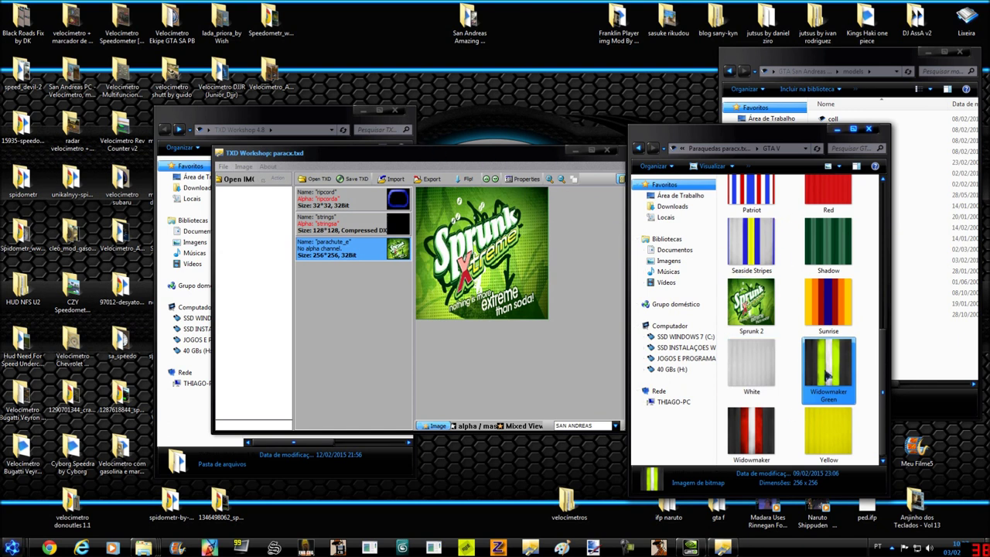
pyautogui.click(610, 151)
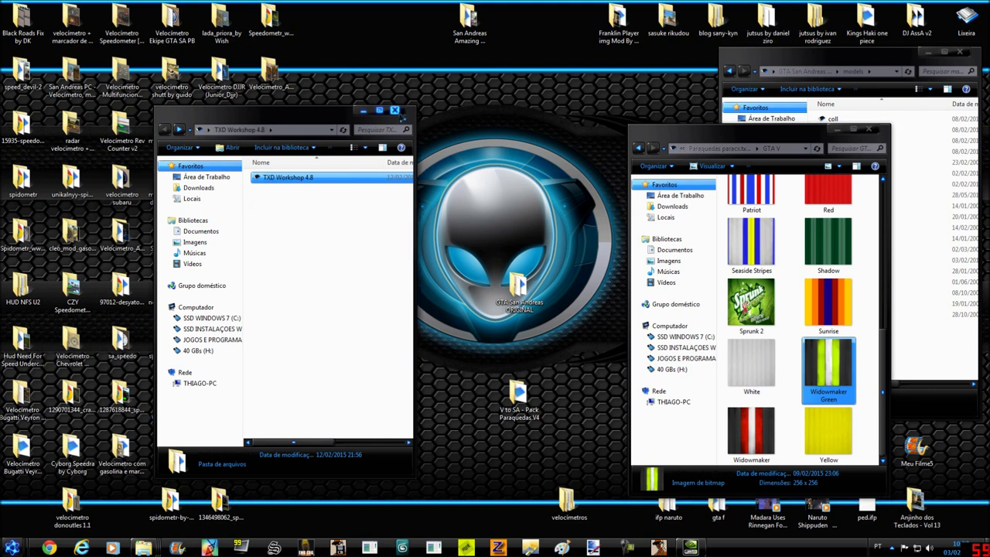
pyautogui.click(395, 111)
# - Return the pack's file window from the GTA V subfolder to the TEXTURAS (ESCOLHA com TXD Workshop) folder
pyautogui.click(639, 150)
pyautogui.click(638, 149)
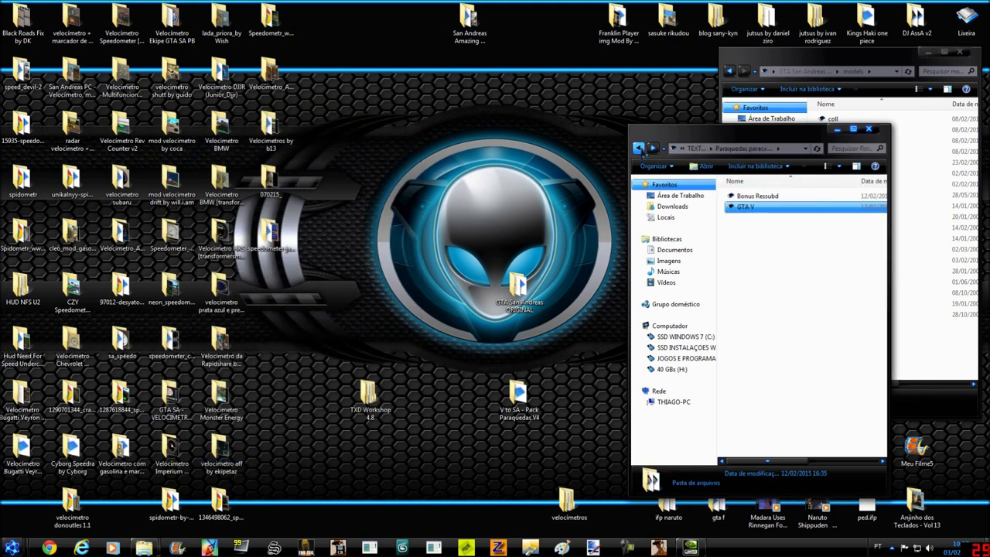
pyautogui.click(639, 148)
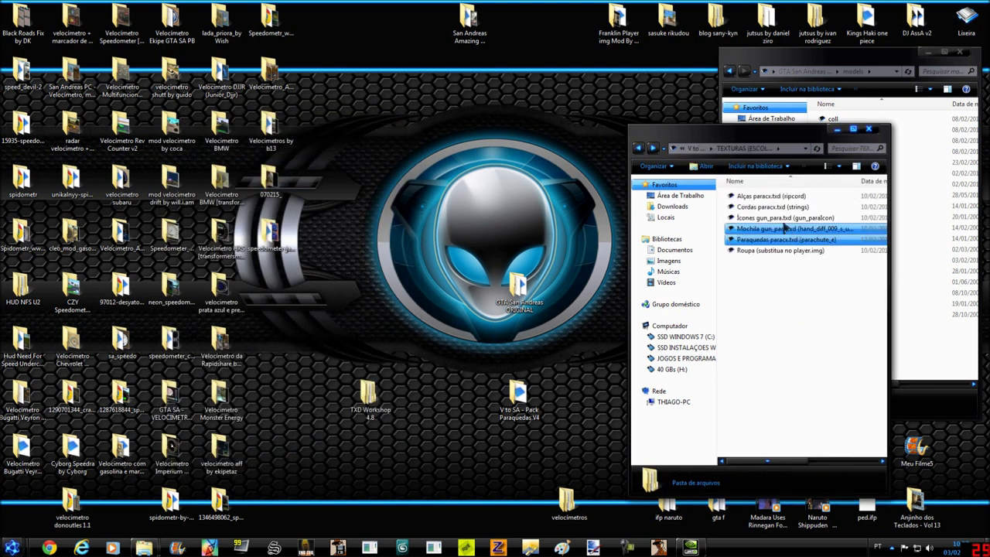
pyautogui.keyDown('ctrl'); pyautogui.click(770, 207); pyautogui.keyUp('ctrl')
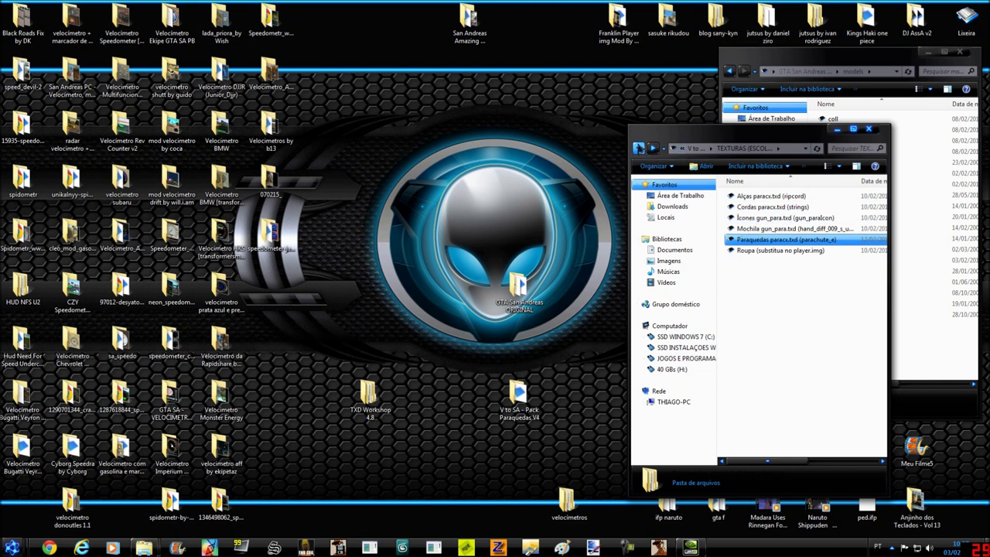
# - Open the pack's paraquedas add (gta3.img) folder and locate the edited paracx.txd and gun_para.txd files
pyautogui.click(638, 148)
pyautogui.doubleClick(763, 220)
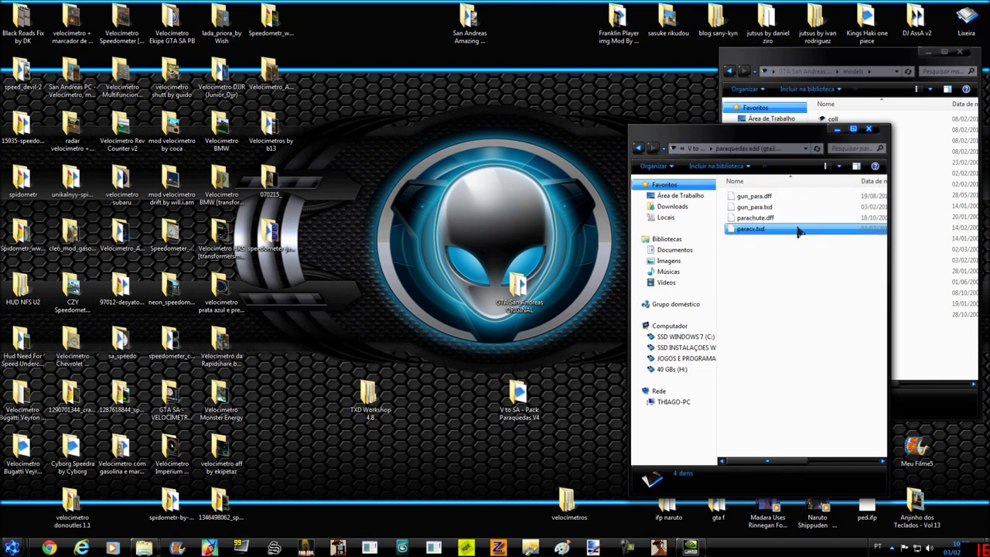
pyautogui.click(794, 228)
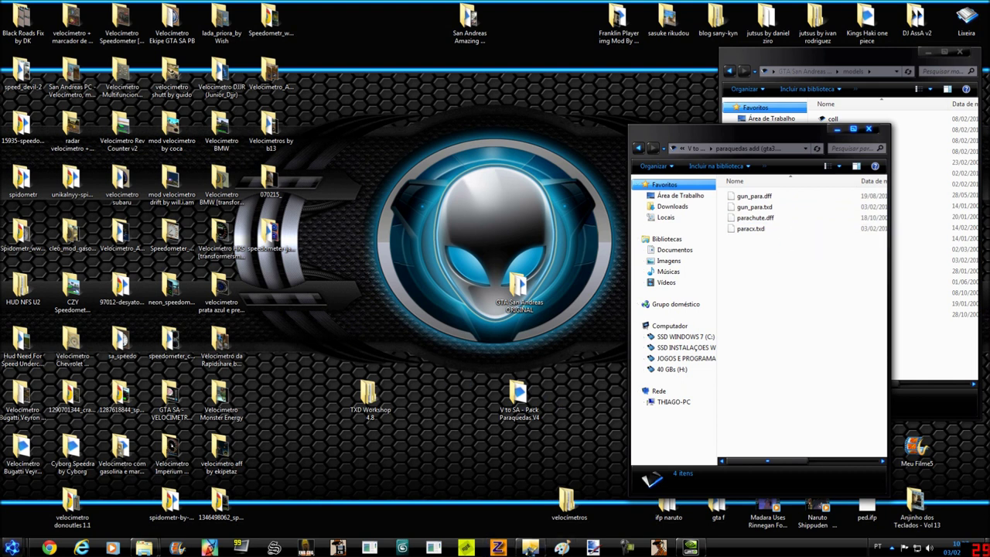
pyautogui.click(777, 207)
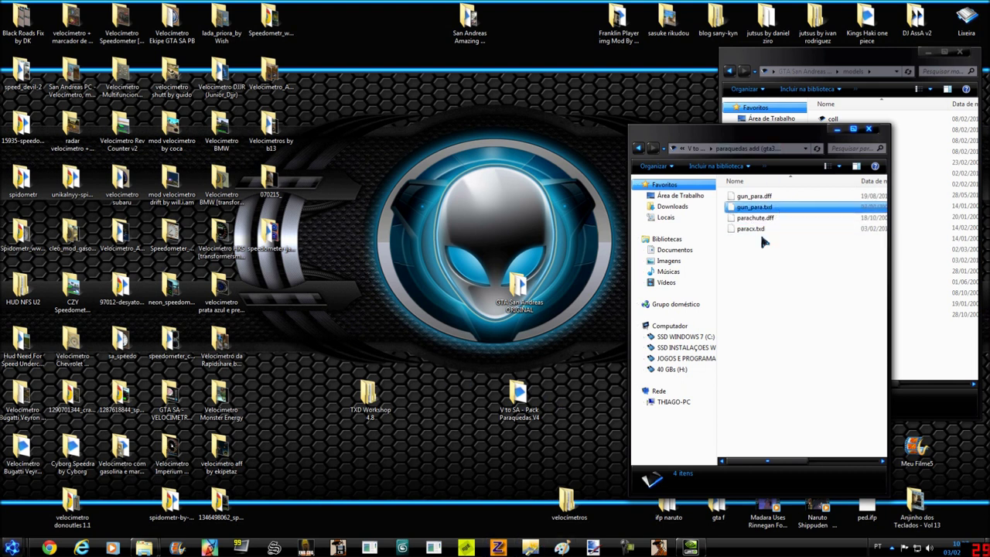
# - Open the TXD Workshop 4.8 folder from the desktop and launch txdworkshop
pyautogui.click(370, 404)
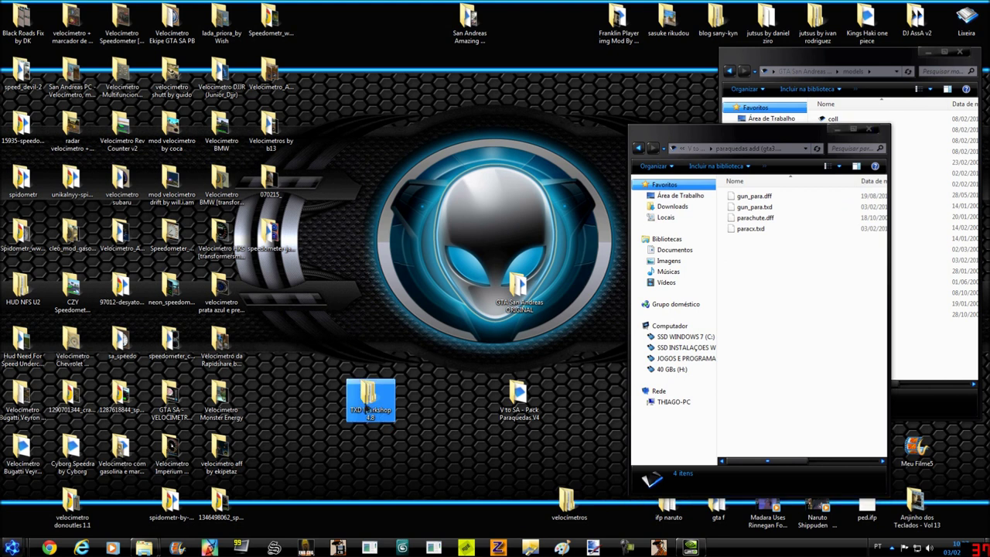
pyautogui.doubleClick(369, 403)
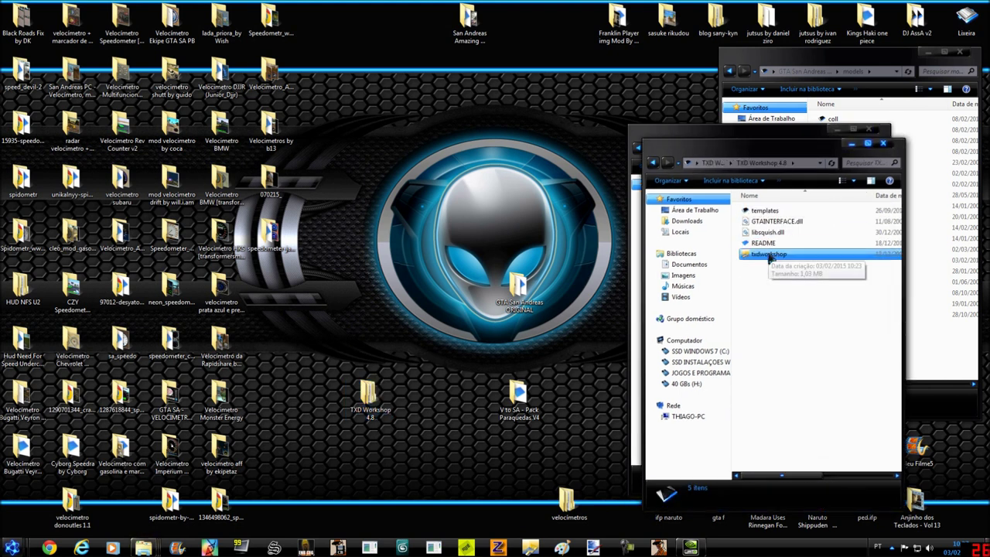
pyautogui.doubleClick(769, 255)
# - Open gun_para.txd from the pack's paraquedas add (gta3.img) folder and check its hand_diff_009_s_uni texture
pyautogui.click(447, 210)
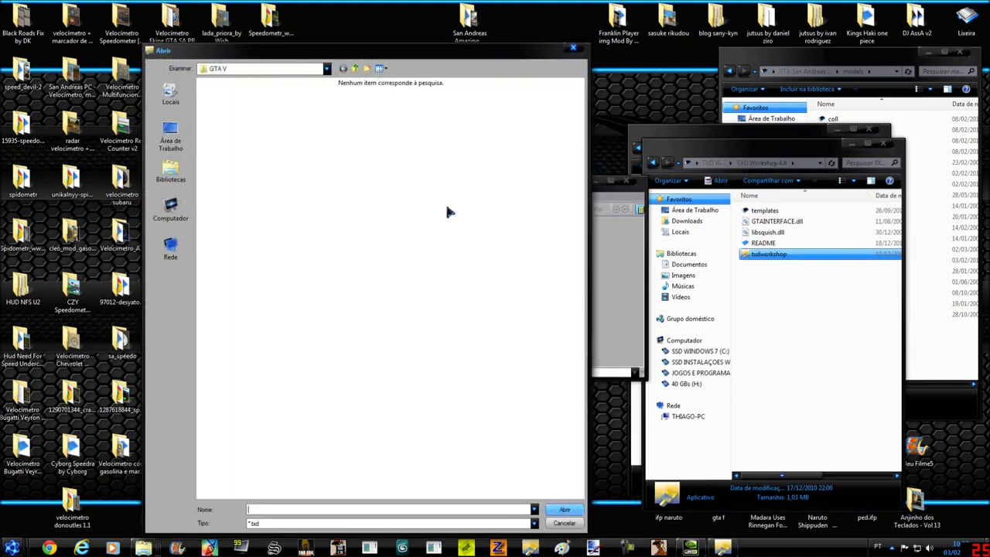
pyautogui.click(341, 70)
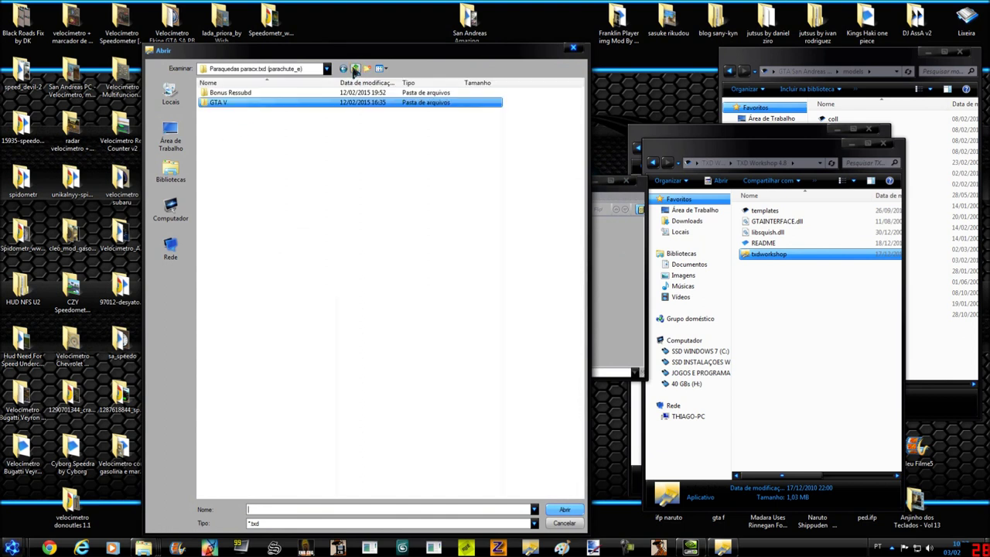
pyautogui.click(341, 70)
pyautogui.keyDown('ctrl'); pyautogui.click(297, 112); pyautogui.keyUp('ctrl')
pyautogui.click(342, 69)
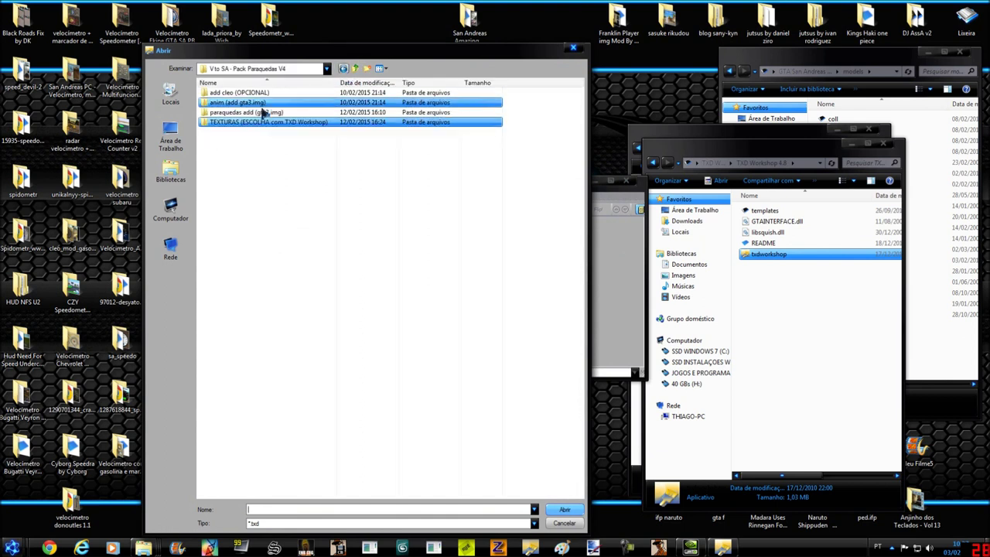
pyautogui.click(258, 112)
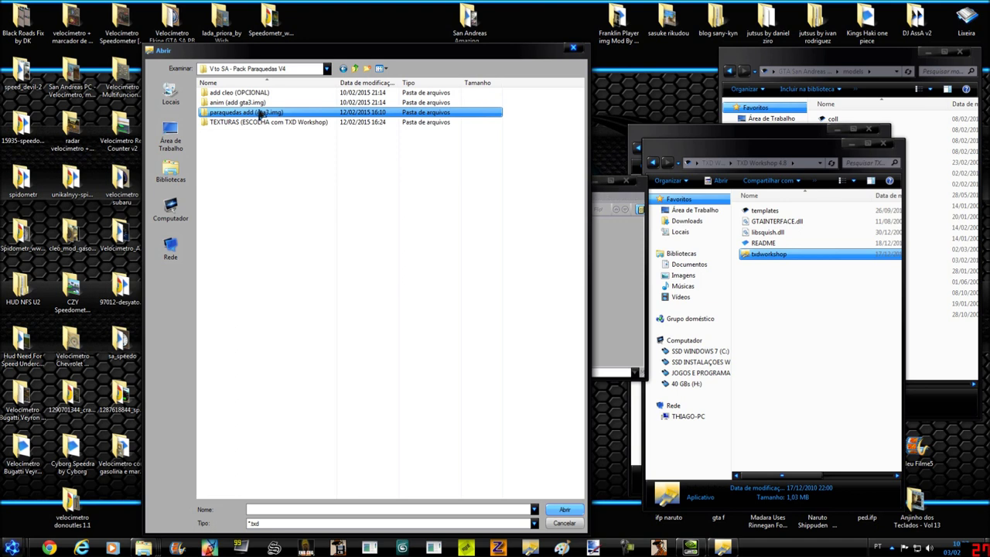
pyautogui.doubleClick(260, 113)
pyautogui.doubleClick(252, 96)
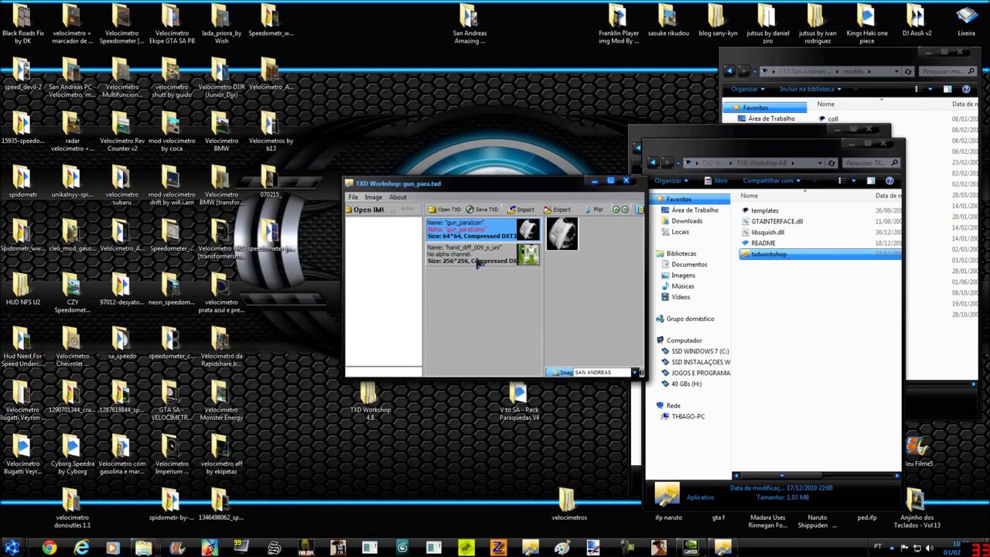
pyautogui.click(510, 261)
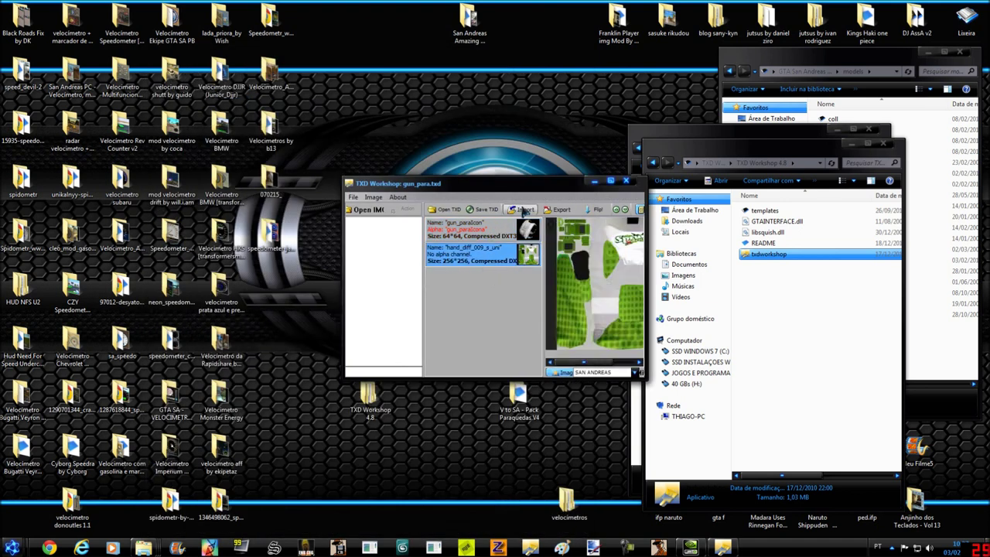
# - Open paracx.txd from the same folder to check its textures
pyautogui.click(443, 210)
pyautogui.click(250, 106)
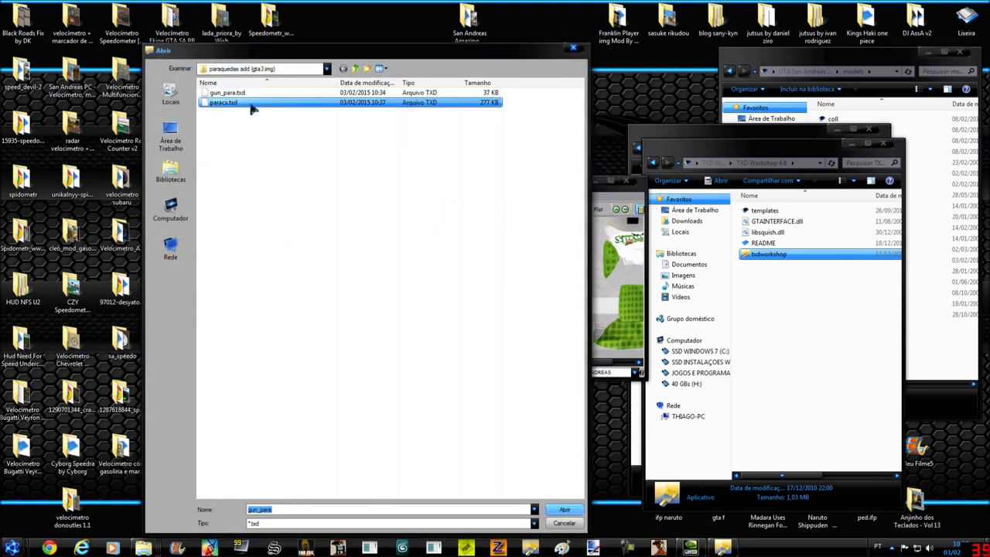
pyautogui.doubleClick(232, 103)
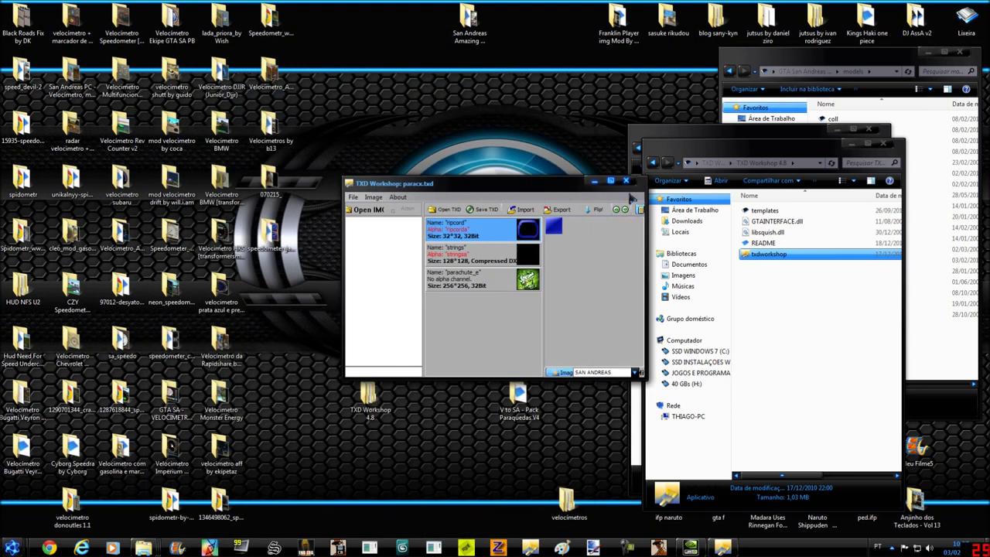
# - Close TXD Workshop and its folder window, and move the pack's file window clear of the models folder
pyautogui.click(625, 182)
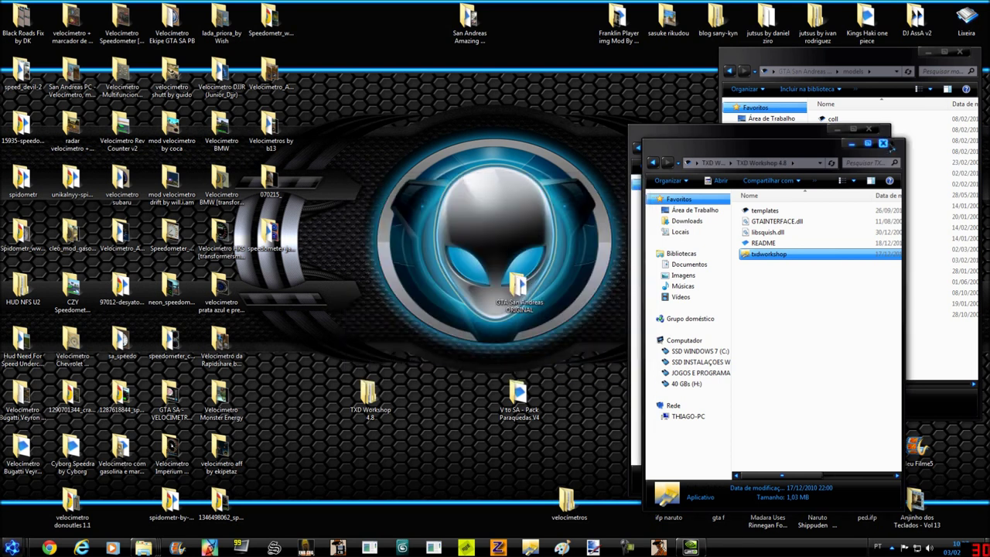
pyautogui.click(887, 147)
pyautogui.moveTo(770, 137); pyautogui.dragTo(631, 150)
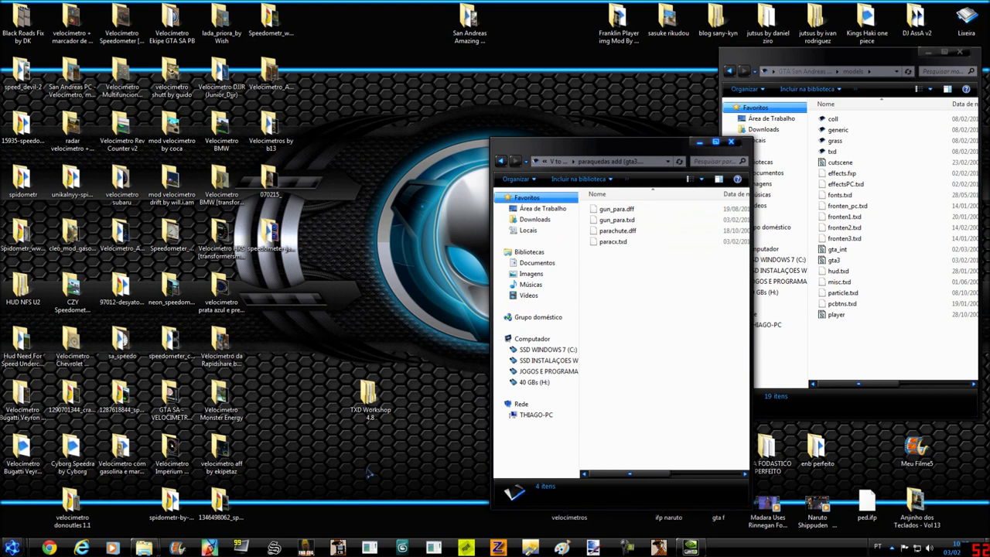
# - Launch Alci's IMG Editor and open gta3.img from the game's models folder
pyautogui.moveTo(306, 522)
pyautogui.click(263, 495)
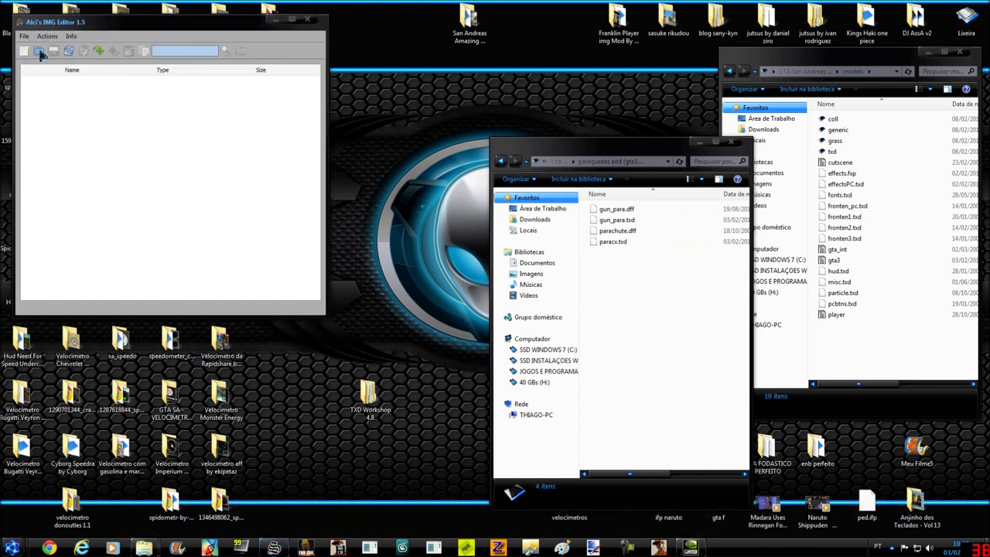
pyautogui.click(43, 53)
pyautogui.click(141, 151)
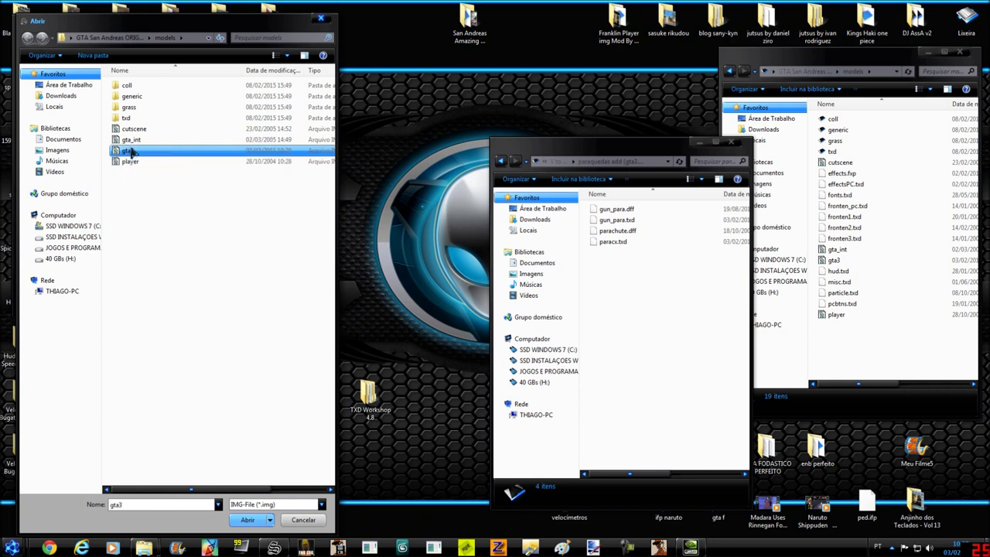
pyautogui.moveTo(116, 24); pyautogui.dragTo(237, 24)
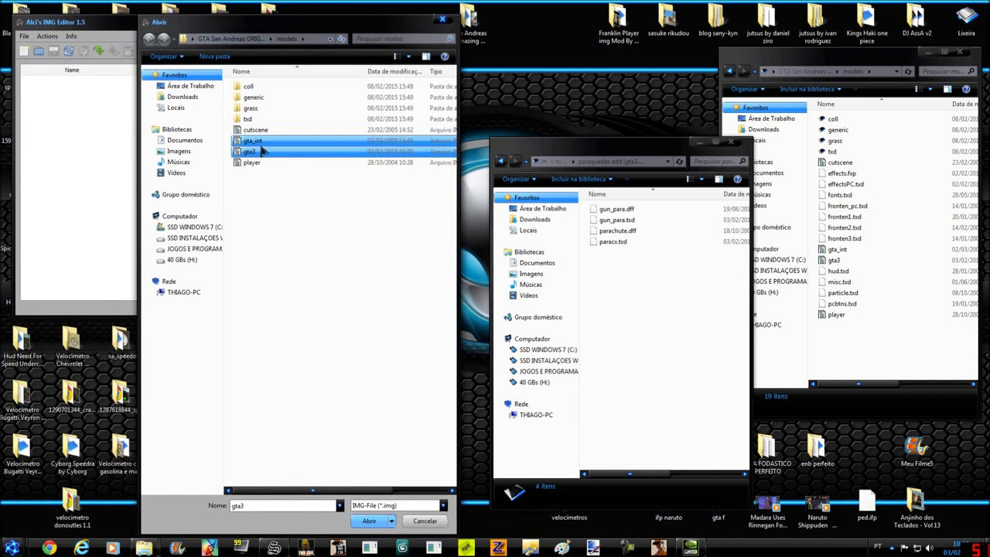
pyautogui.doubleClick(261, 150)
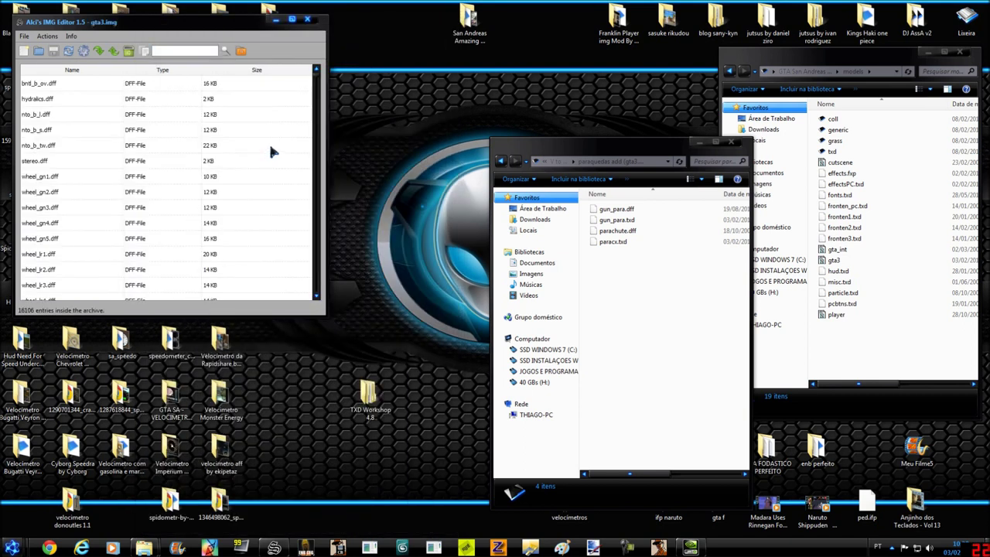
# - Import gun_para.dff, gun_para.txd, parachute.dff and paracx.txd from the paraquedas add (gta3.img) folder into gta3.img, and rebuild the archive
pyautogui.moveTo(194, 25); pyautogui.dragTo(281, 49)
pyautogui.moveTo(670, 260); pyautogui.dragTo(661, 207)
pyautogui.click(186, 75)
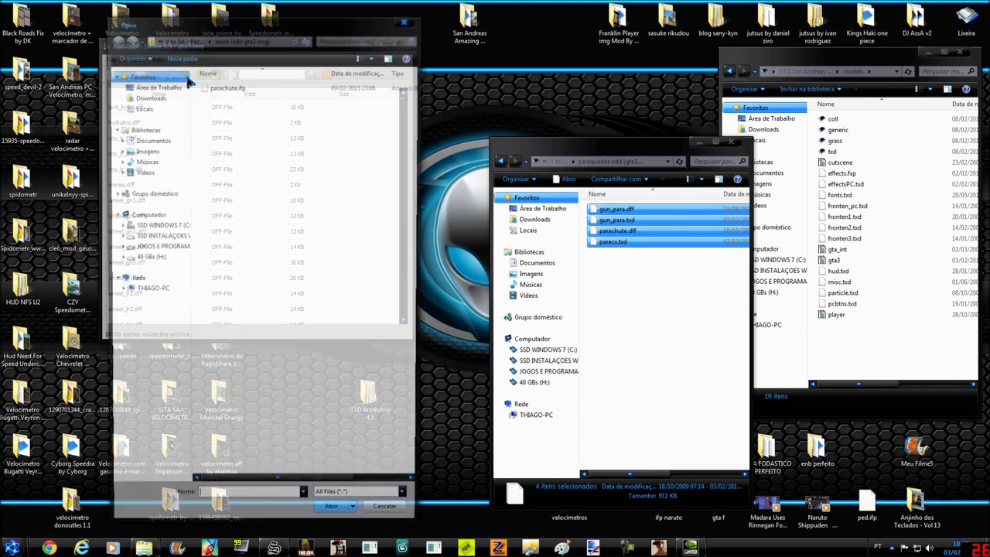
pyautogui.click(243, 89)
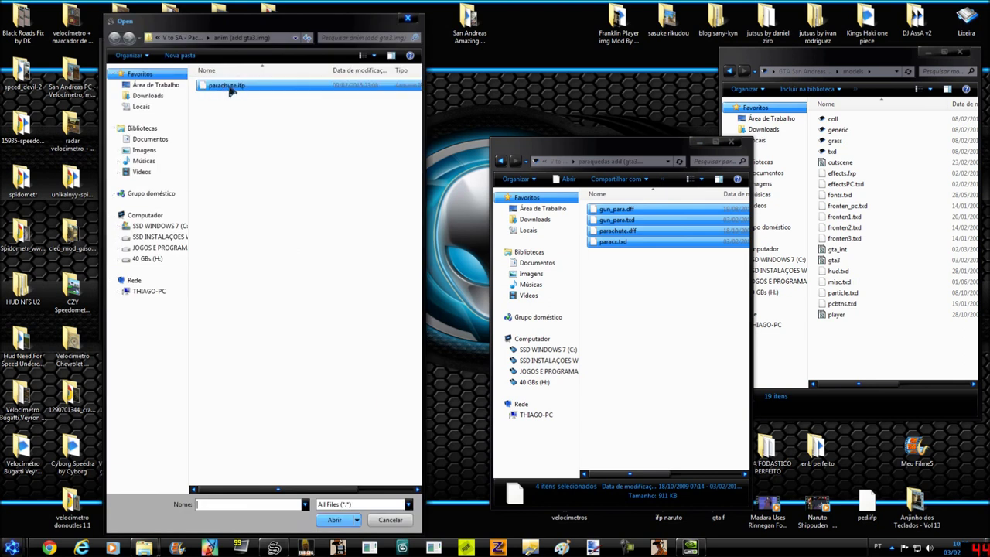
pyautogui.click(184, 36)
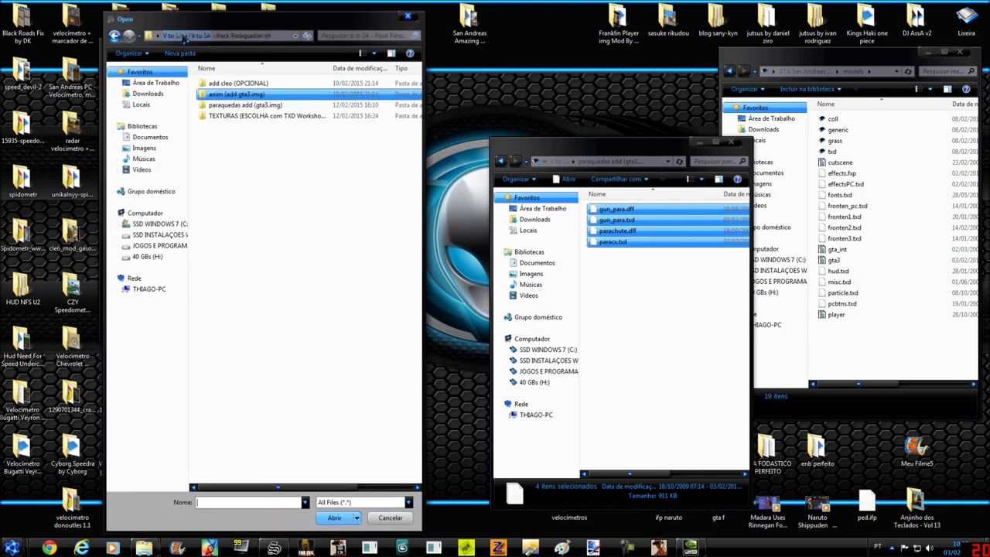
pyautogui.doubleClick(226, 108)
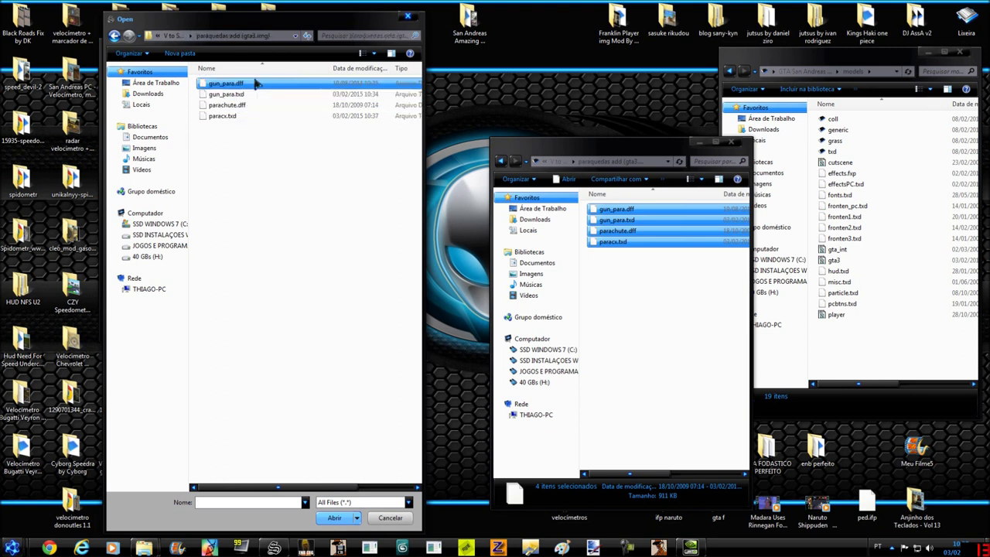
pyautogui.moveTo(255, 83); pyautogui.dragTo(256, 151)
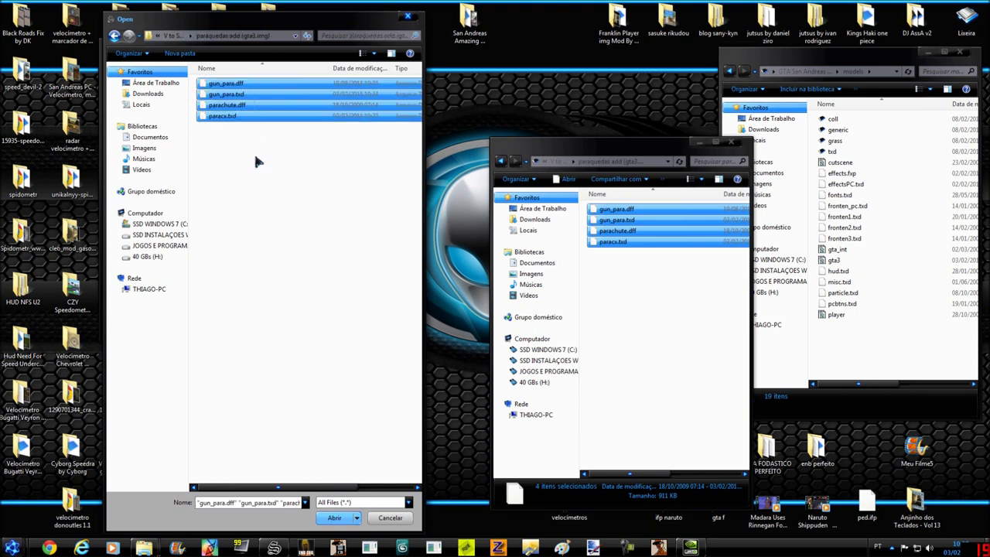
pyautogui.click(334, 518)
pyautogui.click(139, 74)
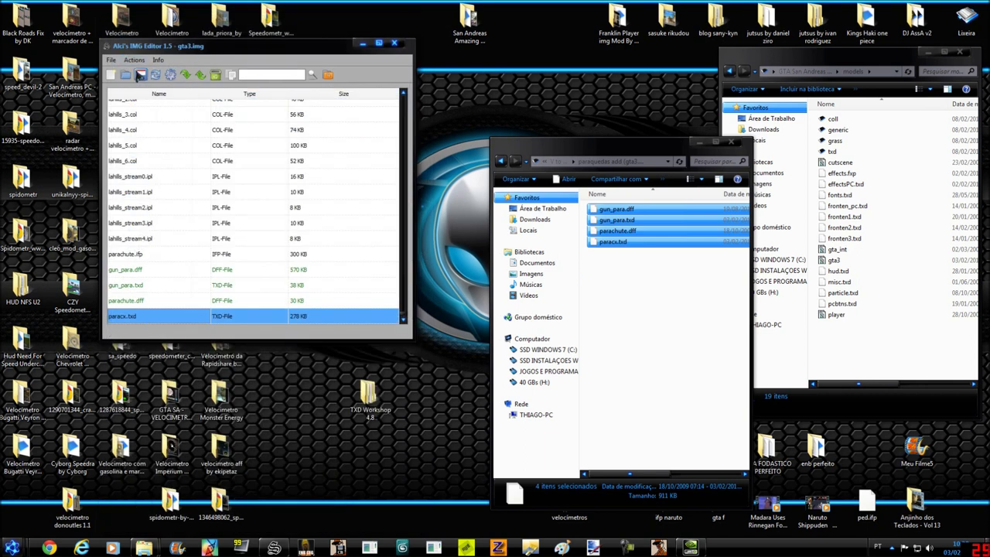
pyautogui.click(170, 75)
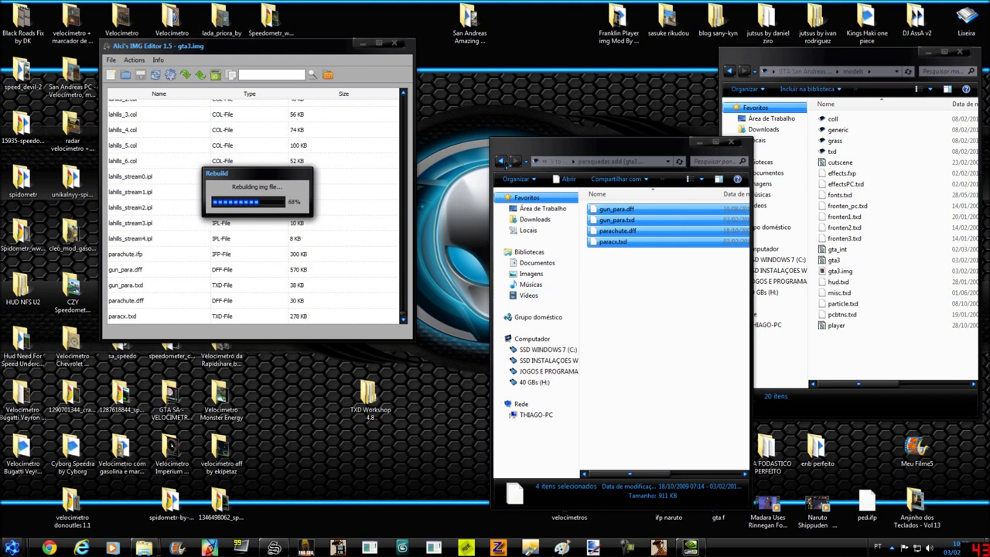
# - Select gta3 in the models folder, and close the IMG editor and the pack's file window
pyautogui.click(500, 160)
pyautogui.moveTo(500, 160); pyautogui.dragTo(456, 117)
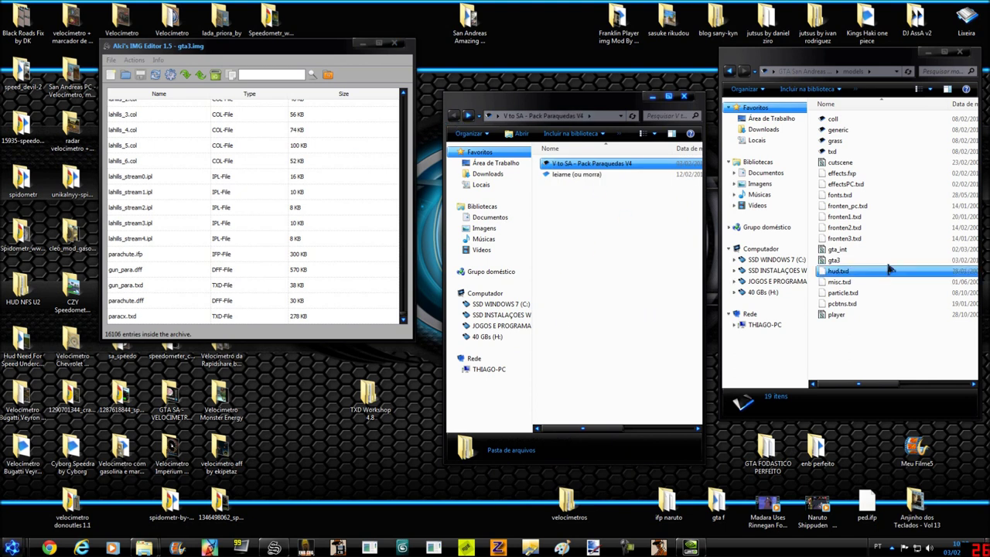
pyautogui.click(835, 260)
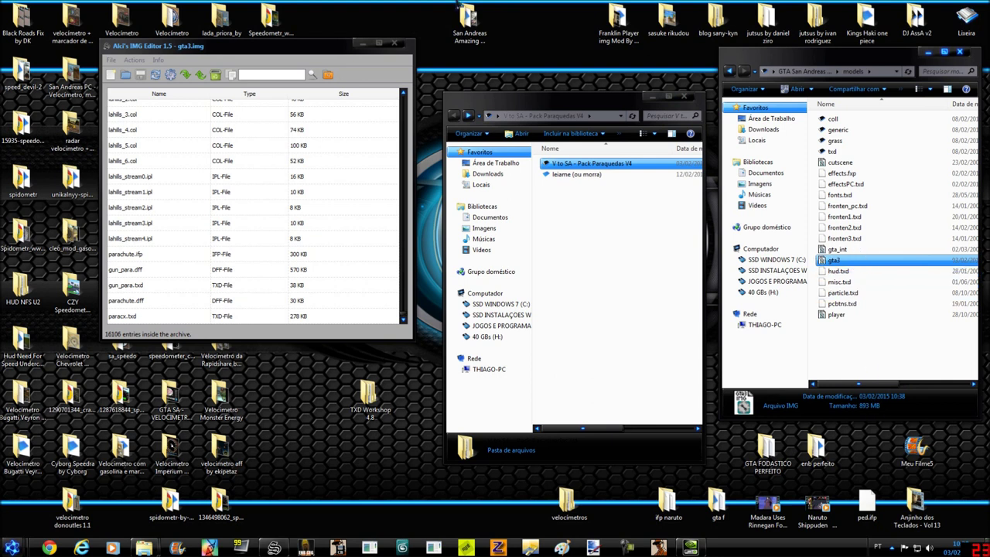
pyautogui.click(394, 44)
pyautogui.click(685, 97)
pyautogui.moveTo(808, 51); pyautogui.dragTo(693, 51)
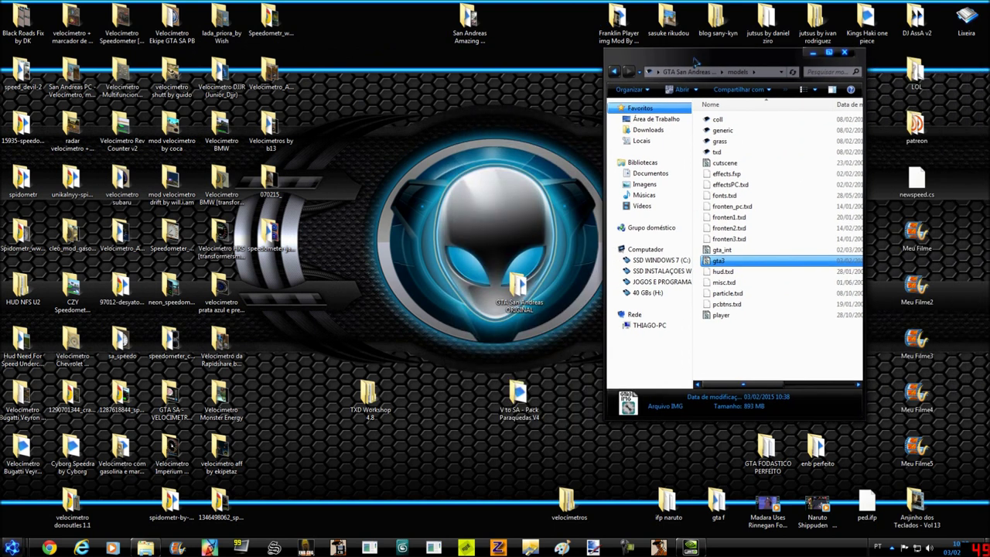
pyautogui.click(738, 131)
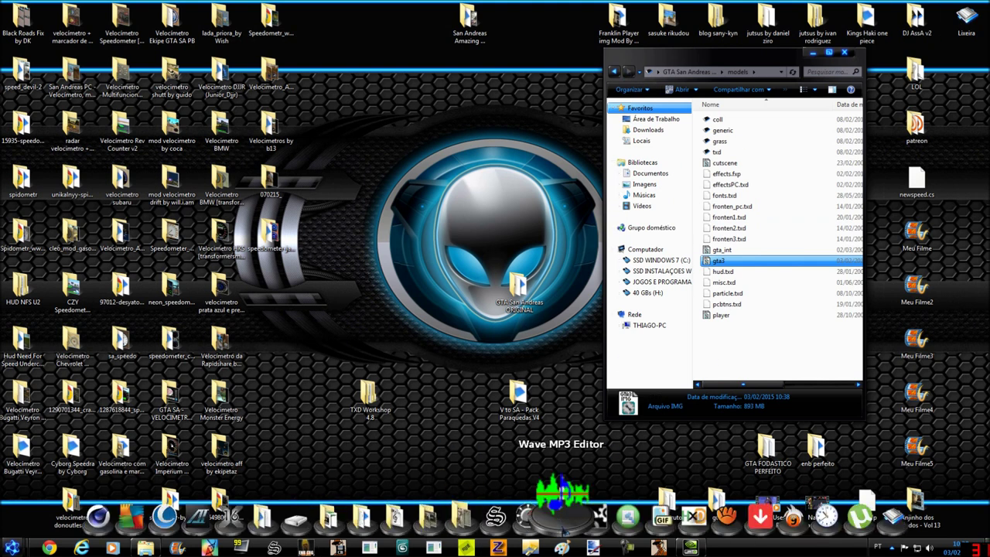
pyautogui.click(375, 406)
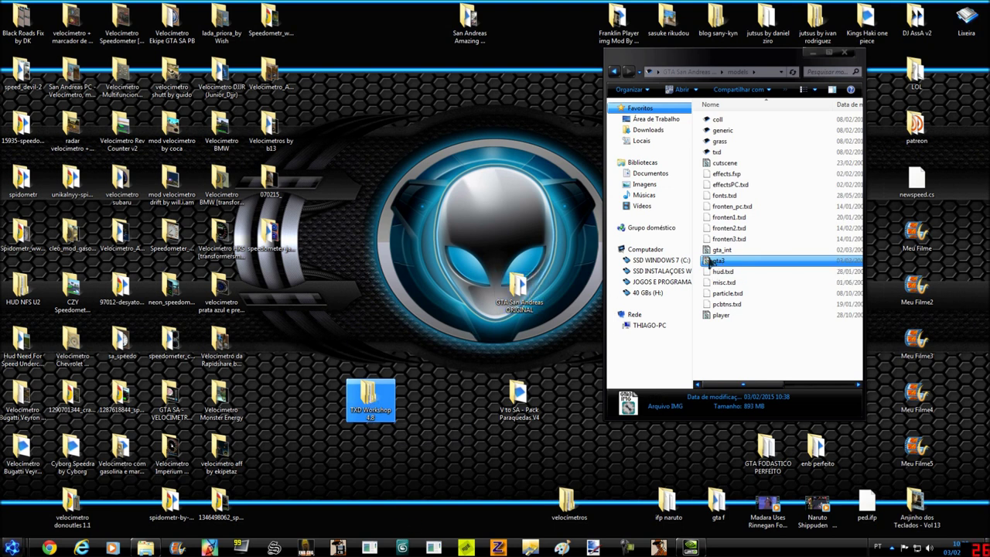
# - Launch the game from the GTA San Andreas ORIGINAL folder and skip the opening cutscene
pyautogui.click(614, 72)
pyautogui.scroll(-7, 781, 213)
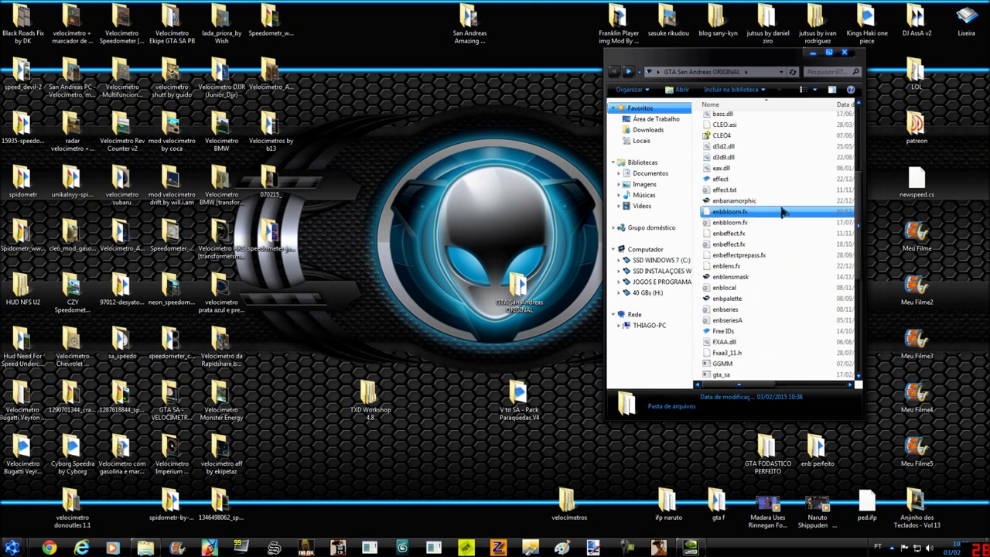
pyautogui.click(740, 310)
pyautogui.doubleClick(740, 310)
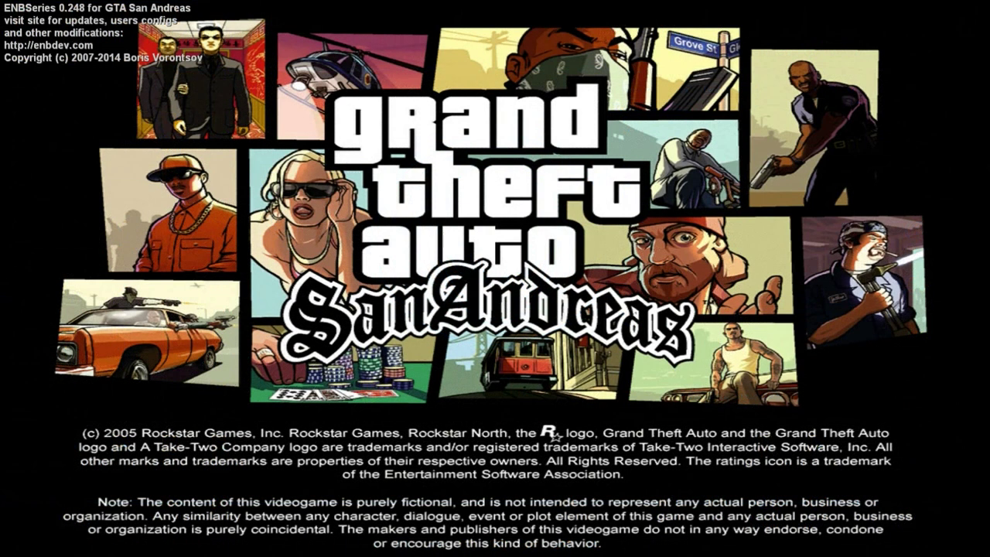
pyautogui.press('Return')
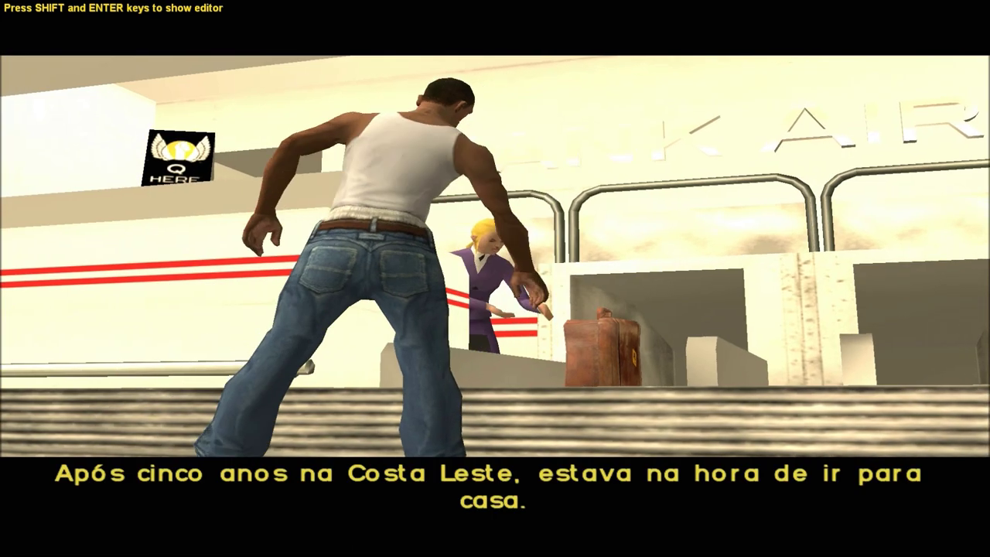
pyautogui.press('Return')
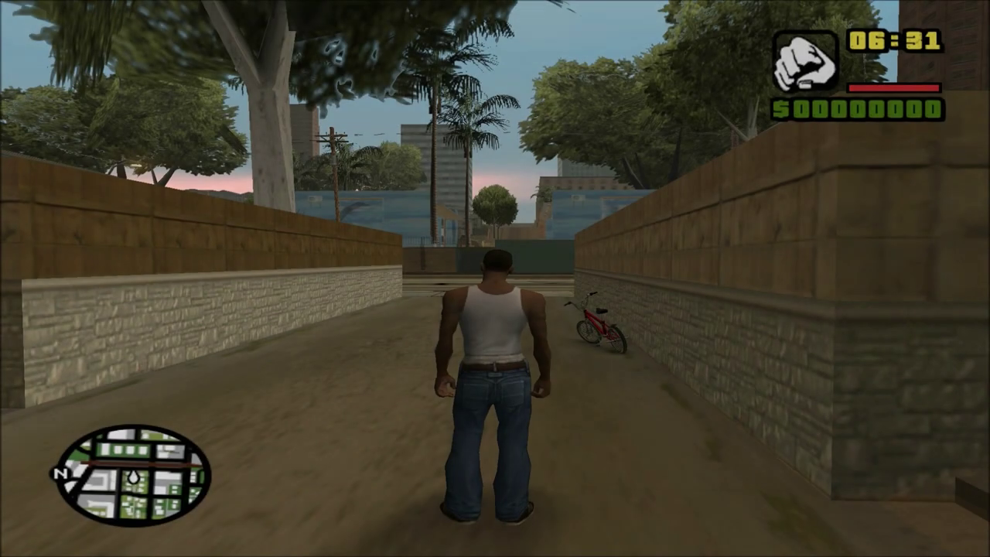
# - Pause the game, look over the map, and resume playing
pyautogui.press('Escape')
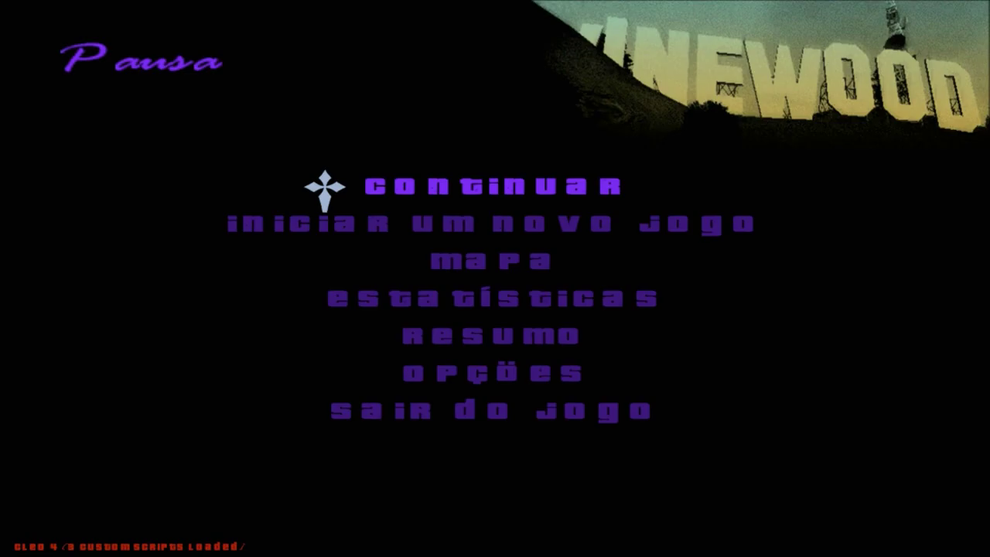
pyautogui.click(391, 263)
pyautogui.moveTo(459, 278); pyautogui.dragTo(877, 236)
pyautogui.press('Escape')
pyautogui.press('Escape')
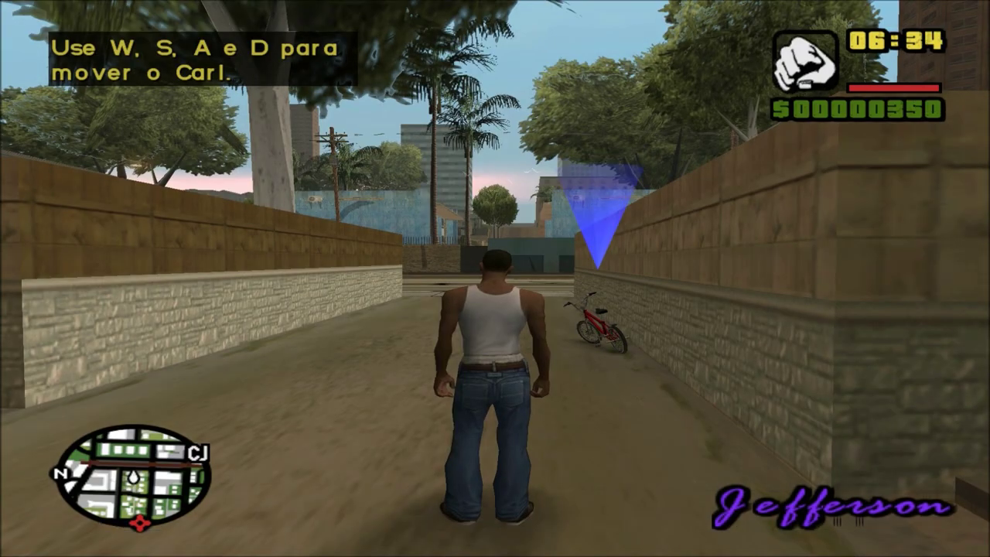
# - Walk the character to the red bicycle beside the wall and mount it
pyautogui.press('w')
pyautogui.press('d')
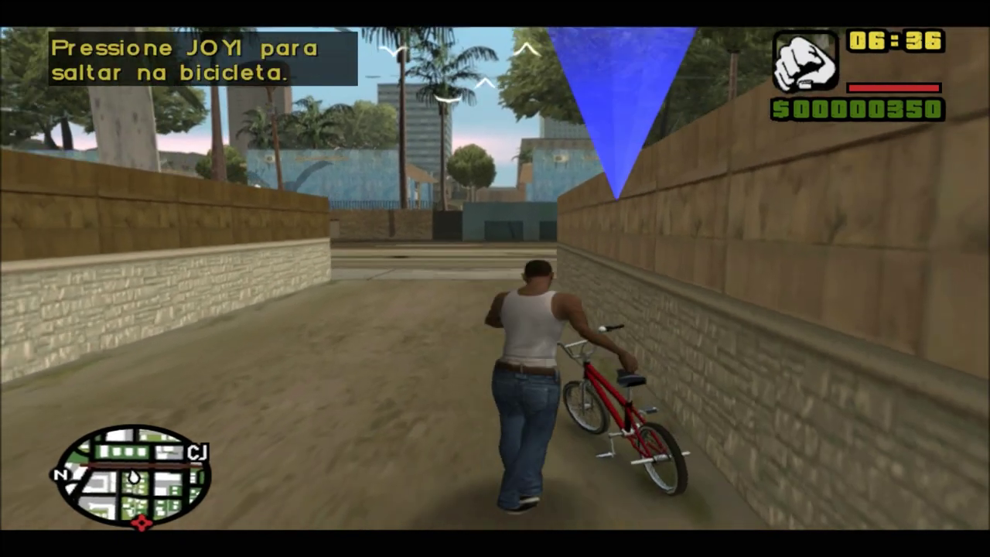